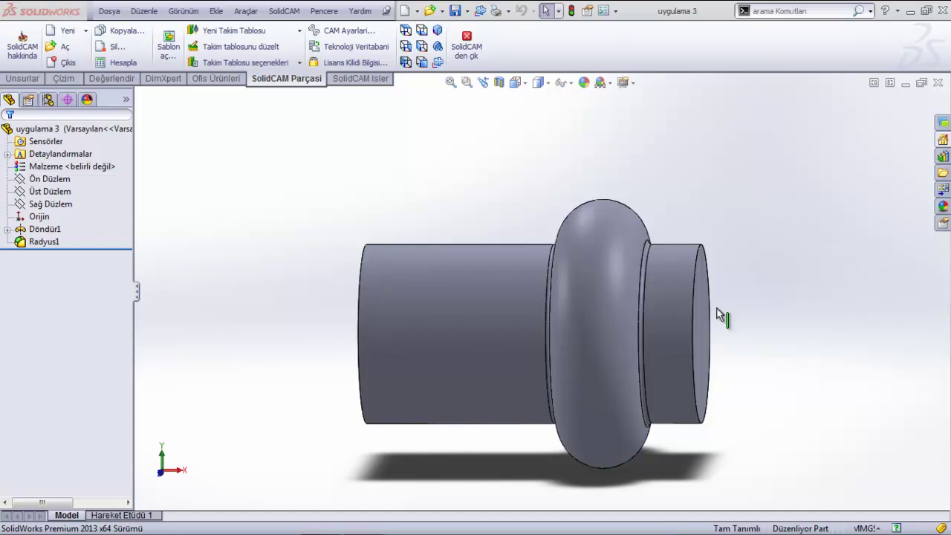
- Orbit and zoom the revolved part 'uygulama 3' to look it over
middle_click_drag(641, 252, 641, 263)
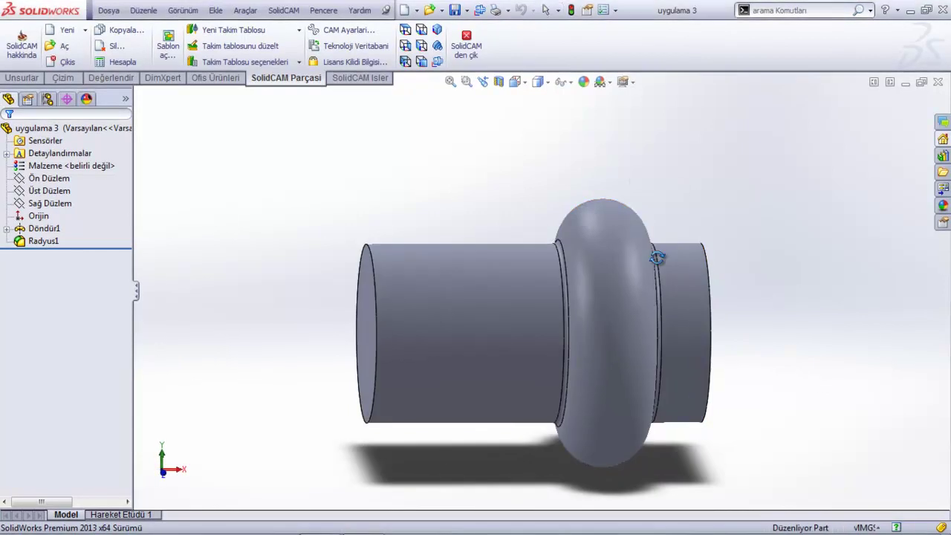
scroll(642, 264, "down", 1)
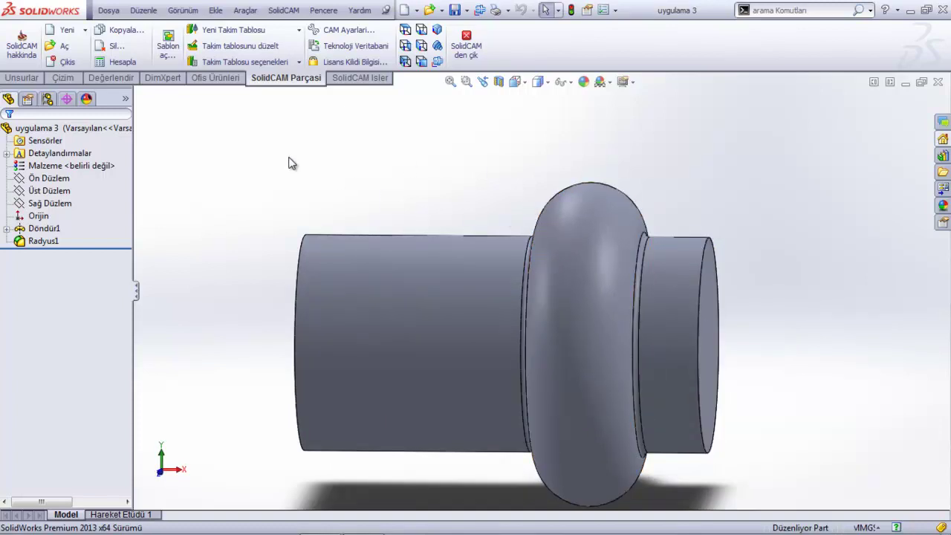
- Create a turning CAM part from uygulama 3 using the FANUC0T CNC machine
left_click(71, 35)
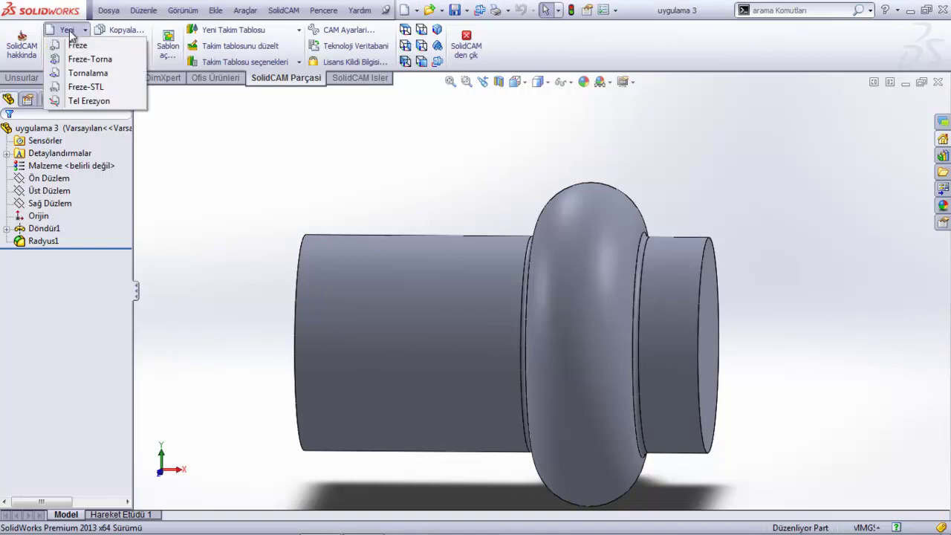
left_click(87, 76)
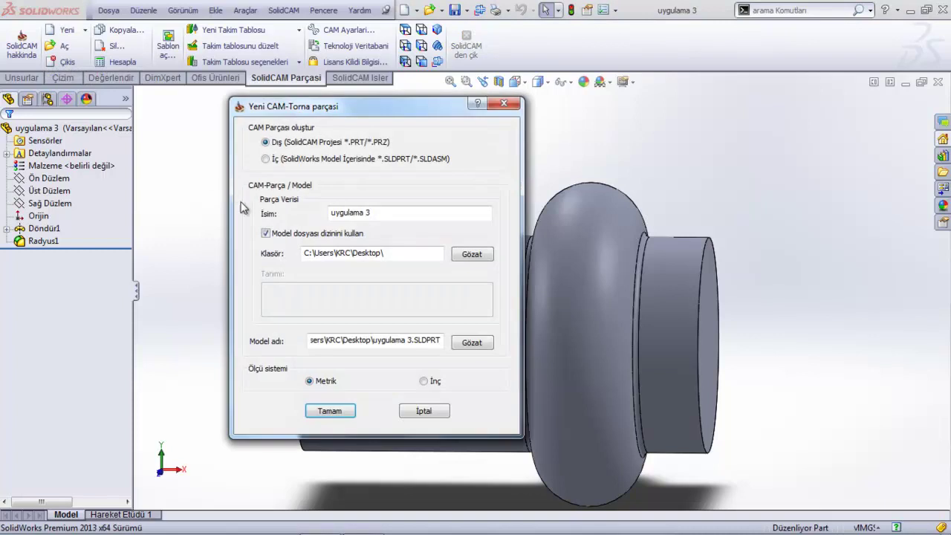
left_click(329, 410)
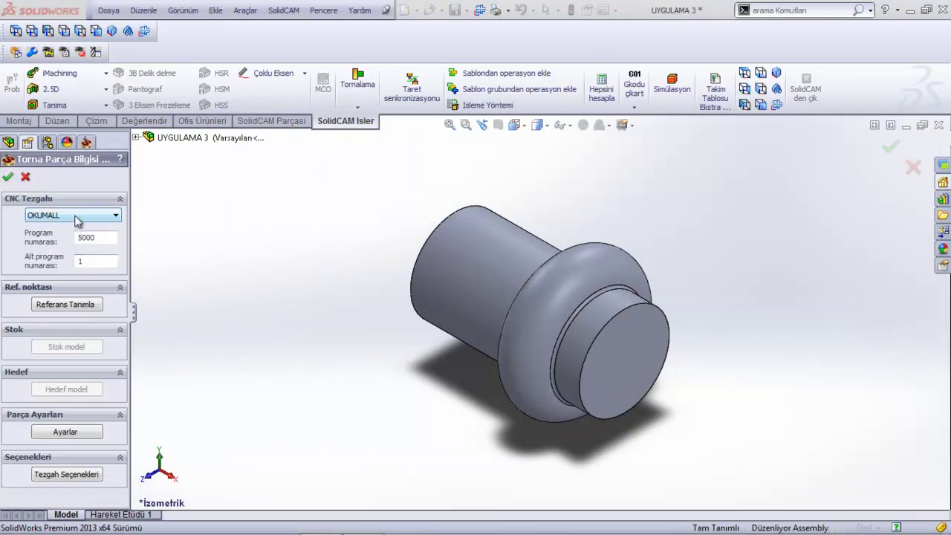
left_click(74, 215)
left_click(68, 235)
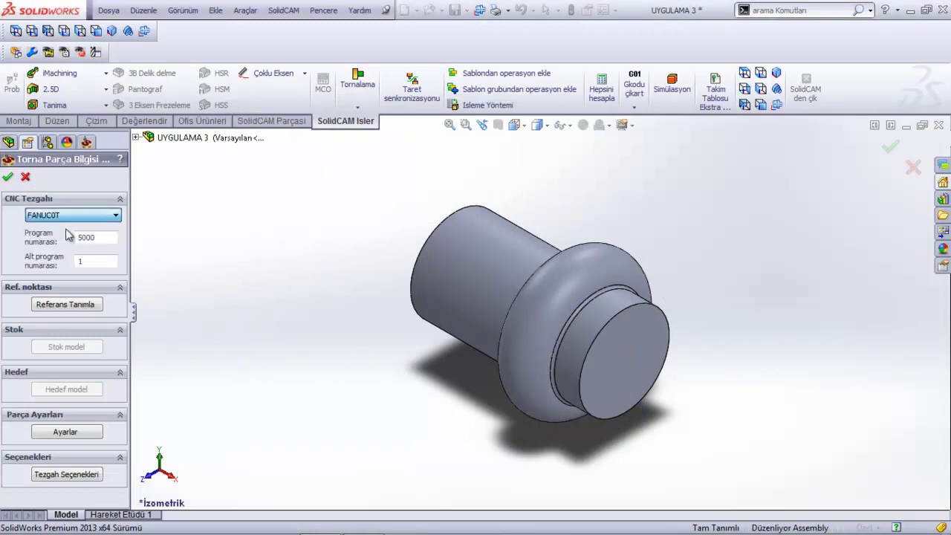
- Place the machining reference on the cylindrical face's axis, with the axis direction reversed
left_click(73, 306)
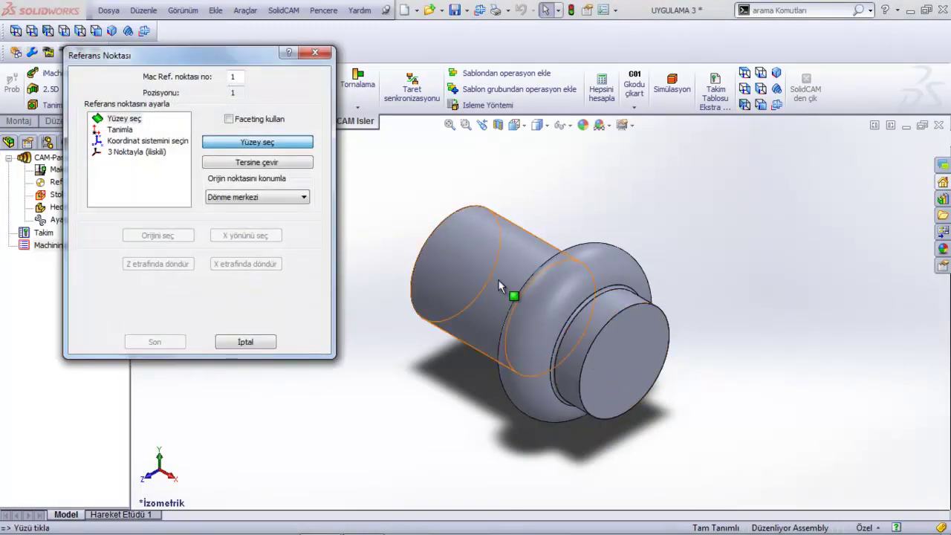
left_click(493, 277)
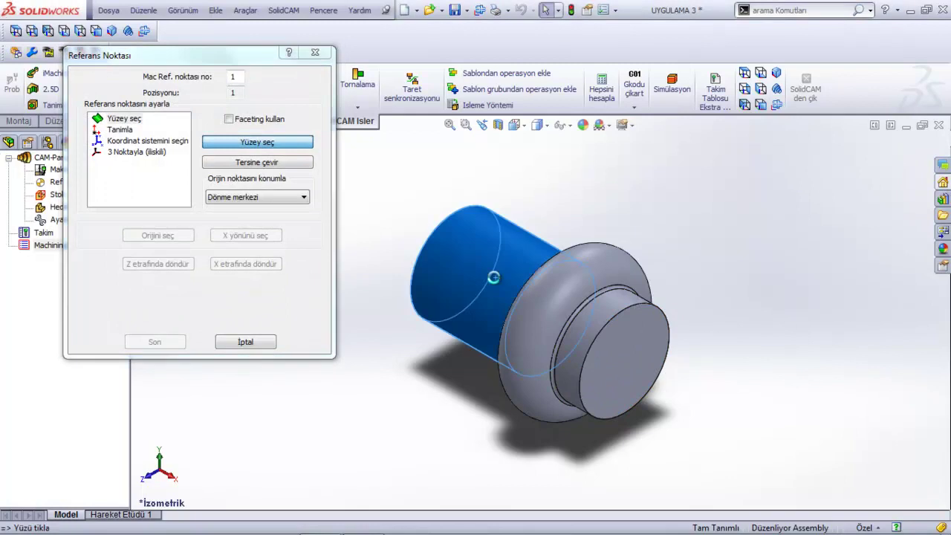
left_click(256, 163)
left_click(155, 342)
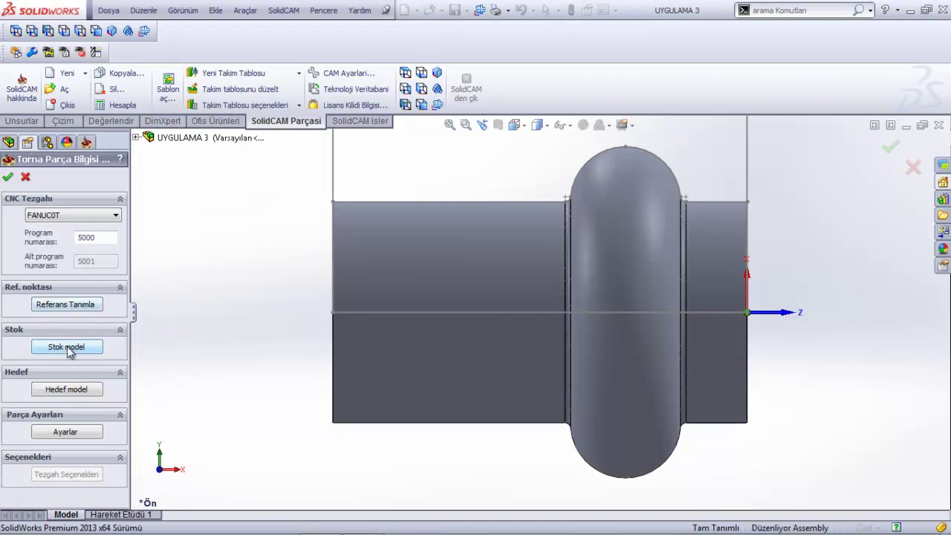
- Define a cylindrical stock around Solid 1 with zero offsets
left_click(69, 349)
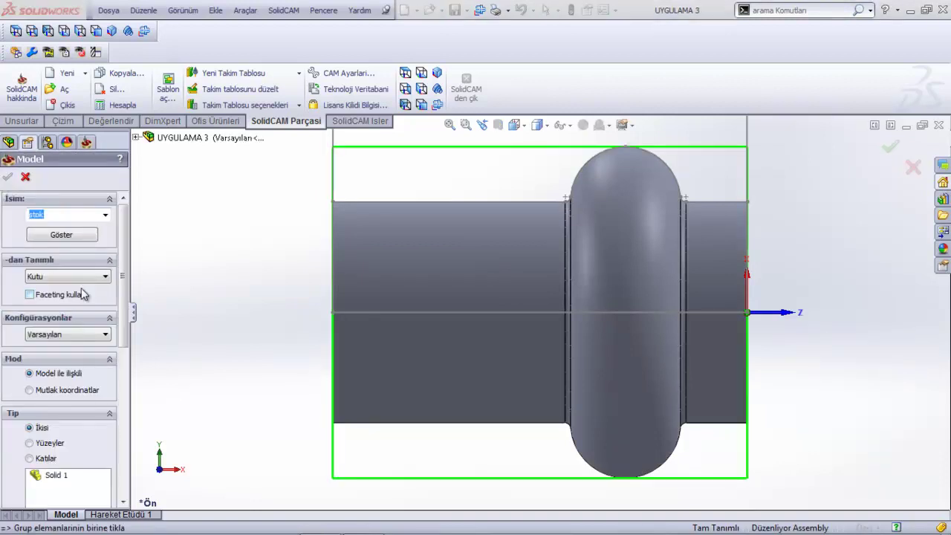
left_click(89, 276)
left_click(75, 289)
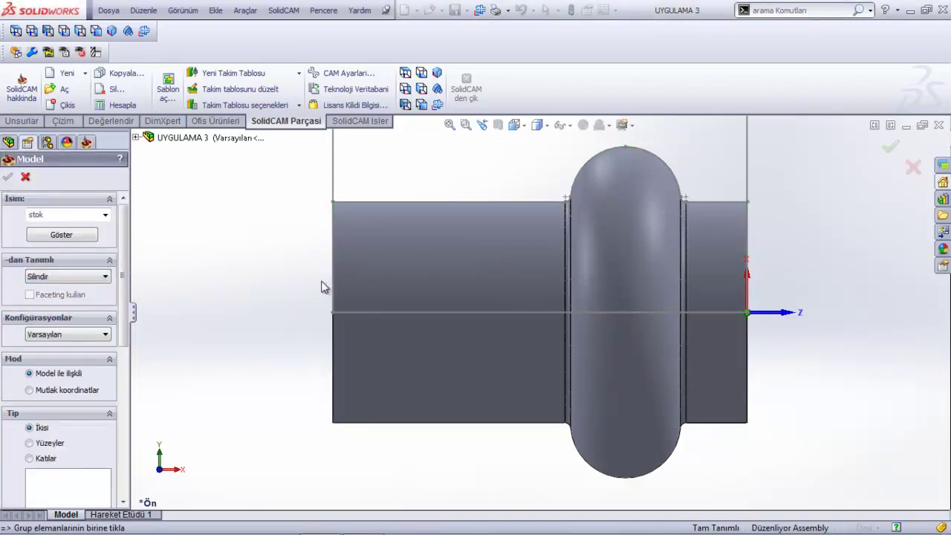
left_click(363, 271)
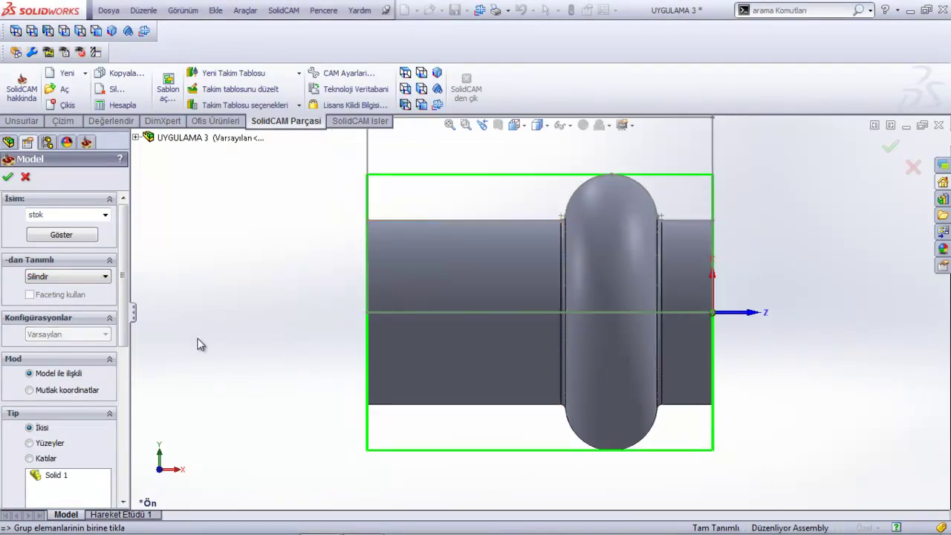
left_click_drag(123, 309, 121, 413)
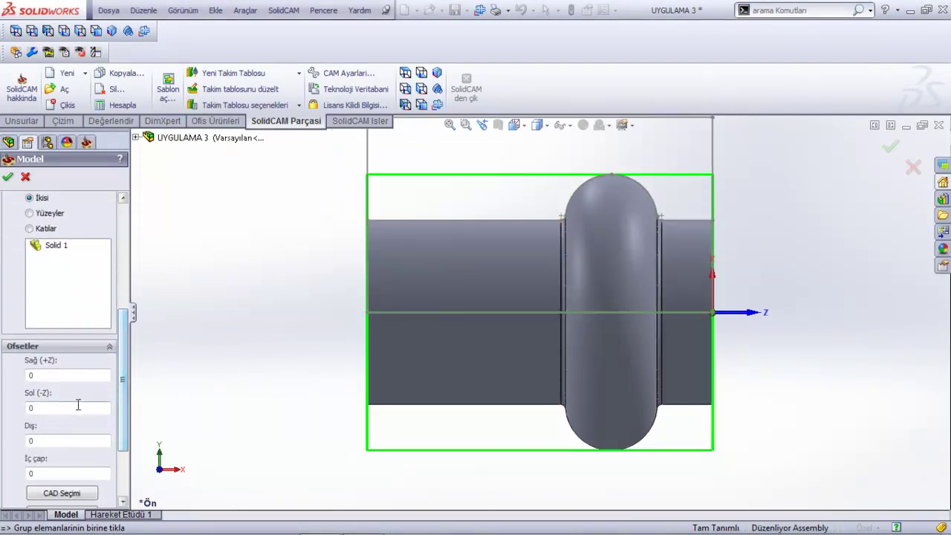
double_click(28, 441)
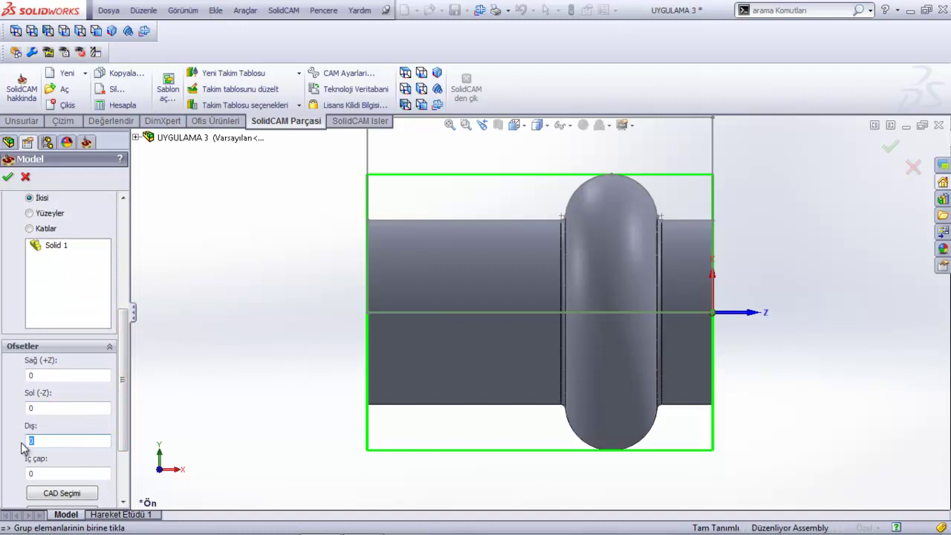
type("3")
scroll(59, 297, "up", 6)
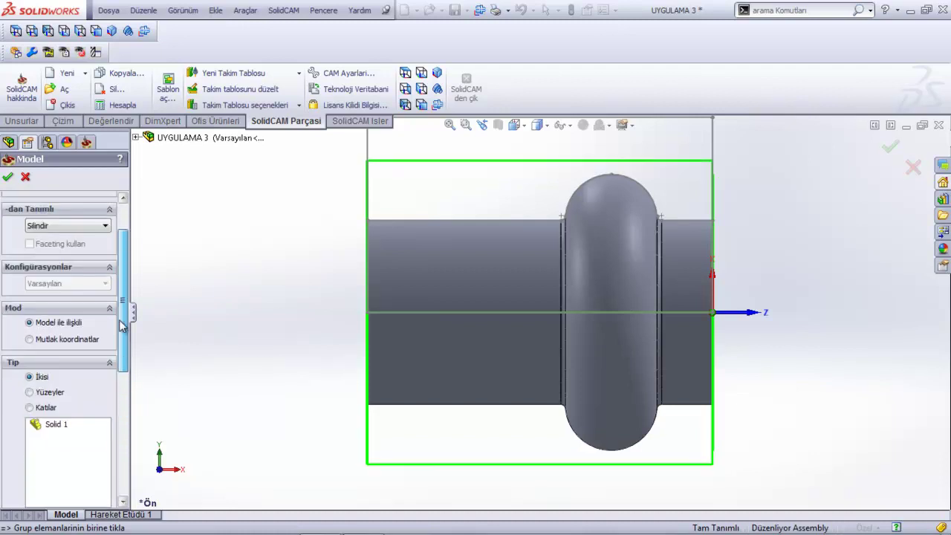
left_click(7, 177)
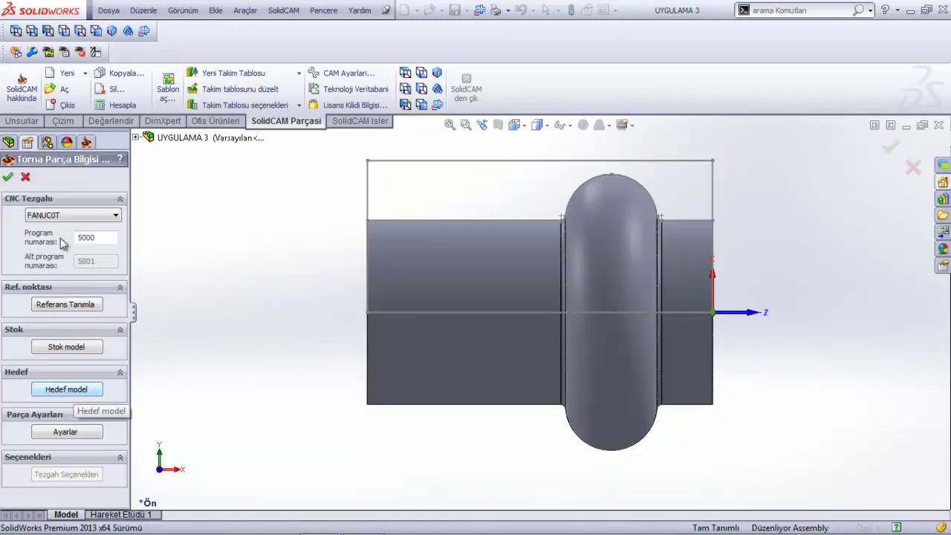
- Confirm the turning part data and zoom the model in the front view
left_click(8, 177)
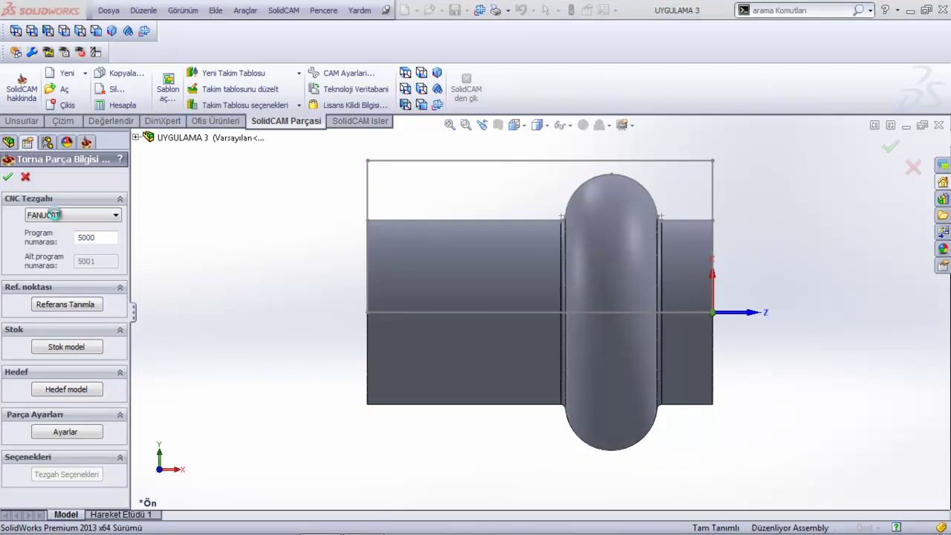
scroll(442, 285, "up", 3)
scroll(579, 242, "down", 1)
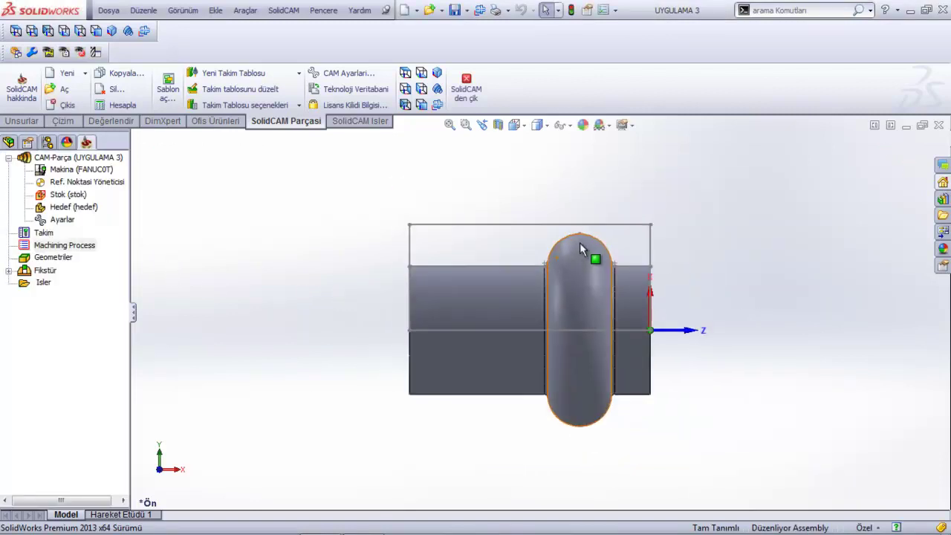
scroll(502, 250, "down", 3)
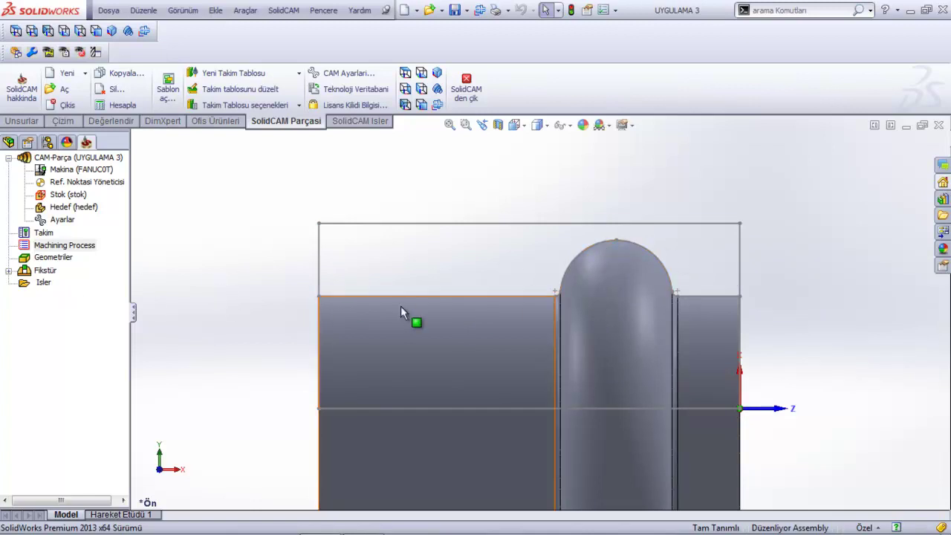
- Add a new turning operation and start defining its geometry
right_click(44, 286)
mouse_move(112, 235)
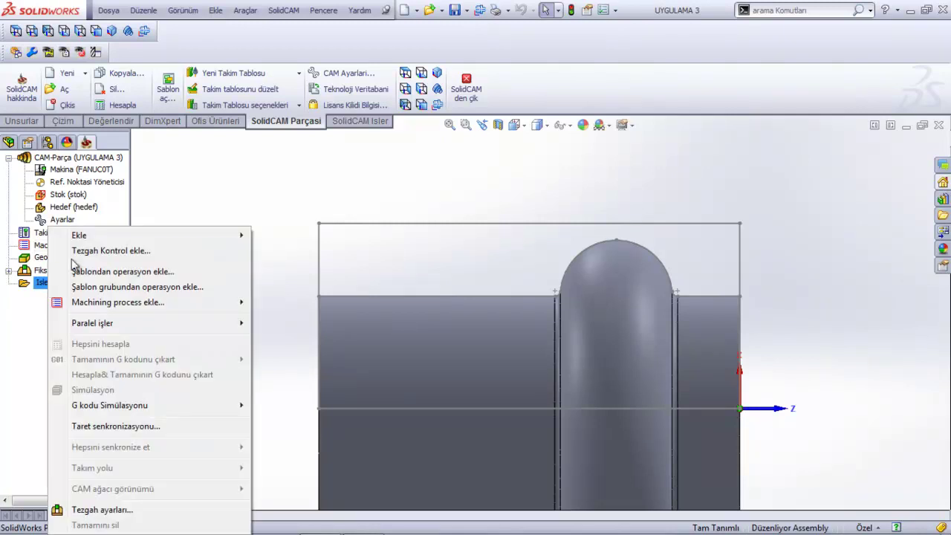
left_click(294, 251)
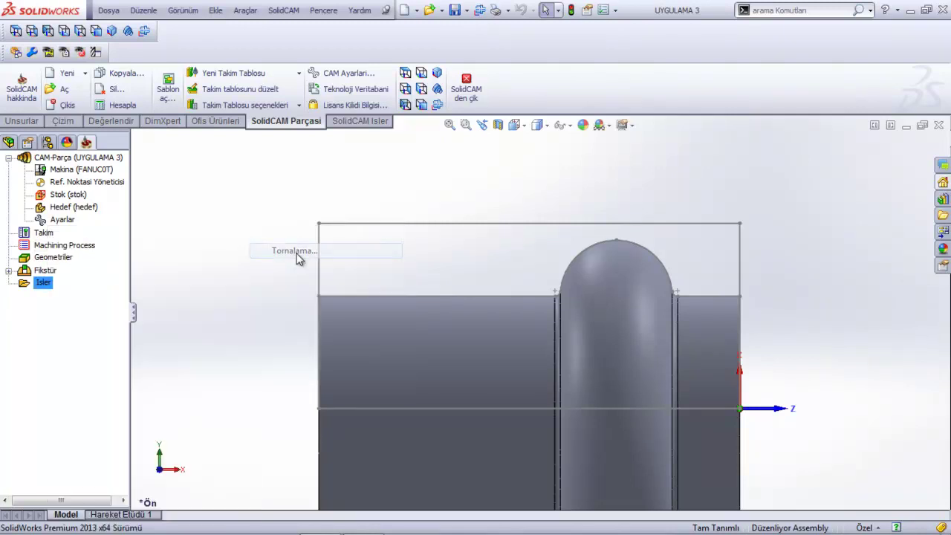
left_click(243, 225)
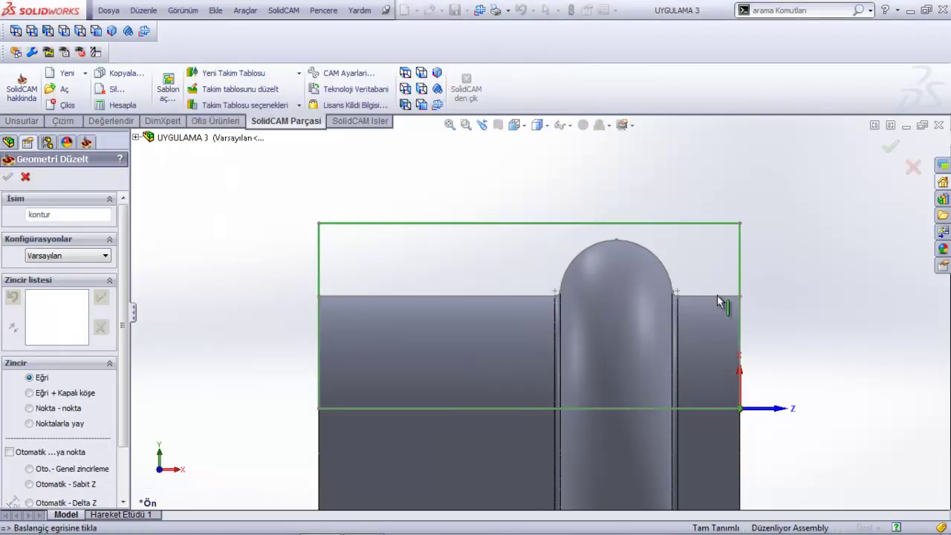
scroll(701, 301, "down", 2)
scroll(701, 302, "down", 4)
scroll(694, 303, "down", 1)
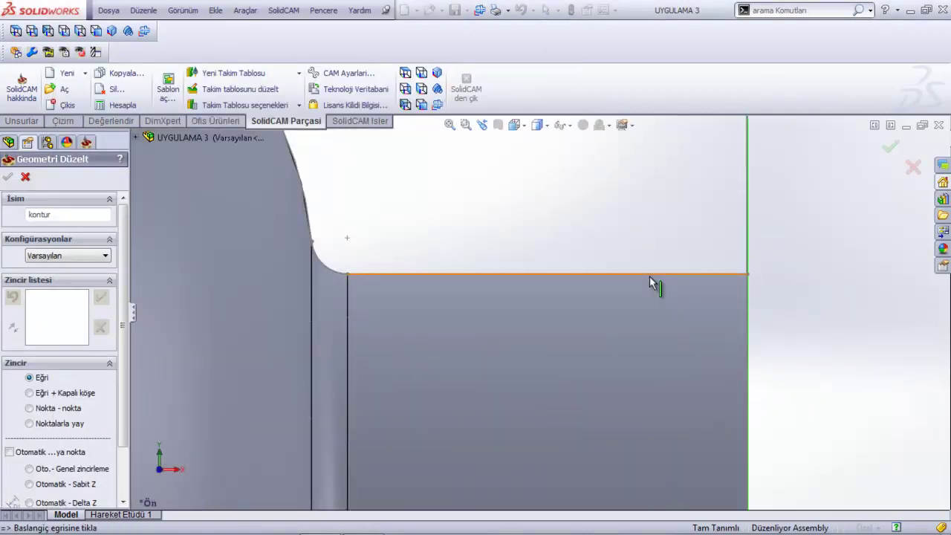
- Chain the upper outer profile (top edge, fillets, dome arc, left edge) as the kontur geometry
left_click(654, 277)
left_click(325, 265)
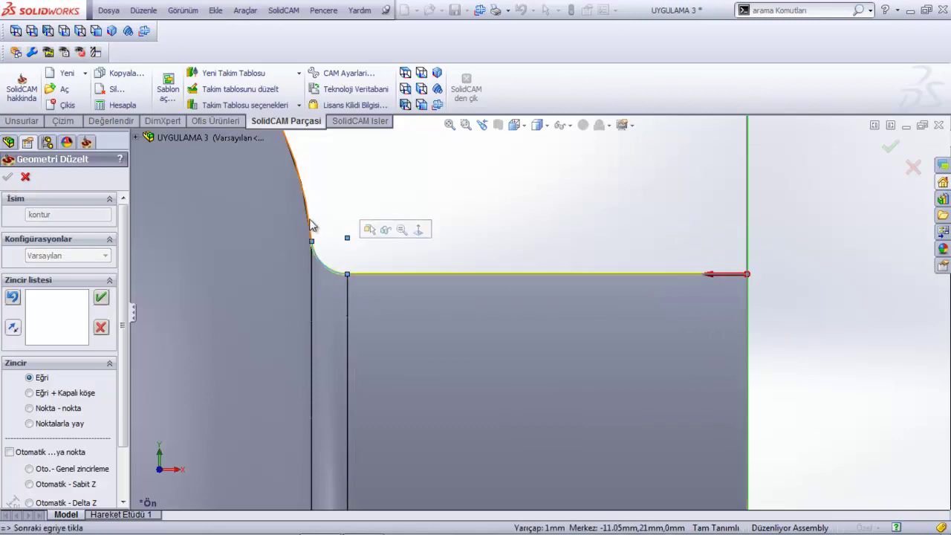
left_click(306, 216)
scroll(401, 230, "up", 2)
scroll(321, 248, "up", 2)
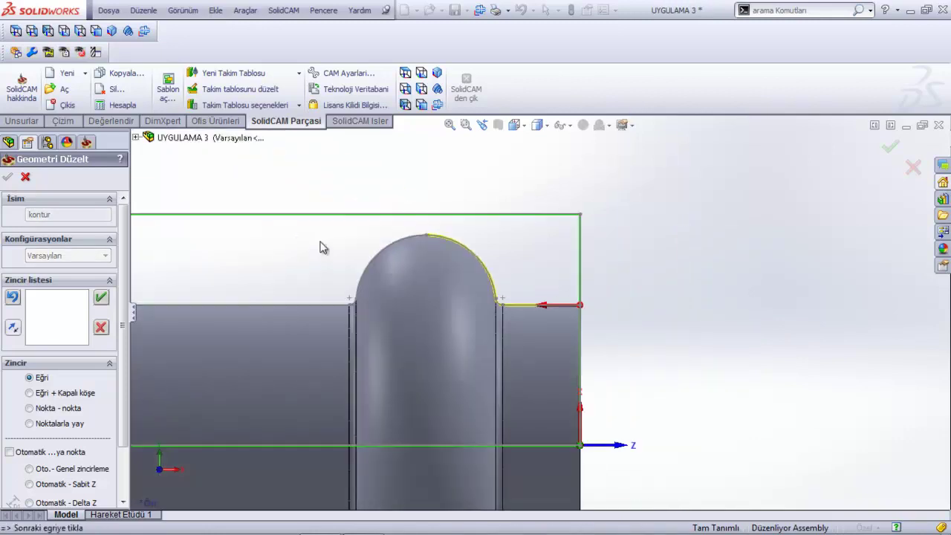
scroll(513, 280, "down", 4)
left_click(523, 273)
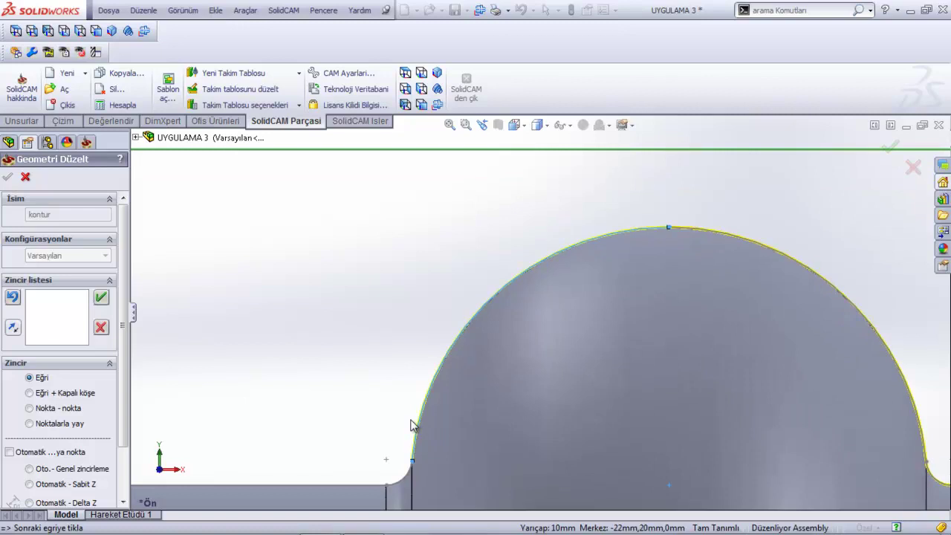
left_click(398, 482)
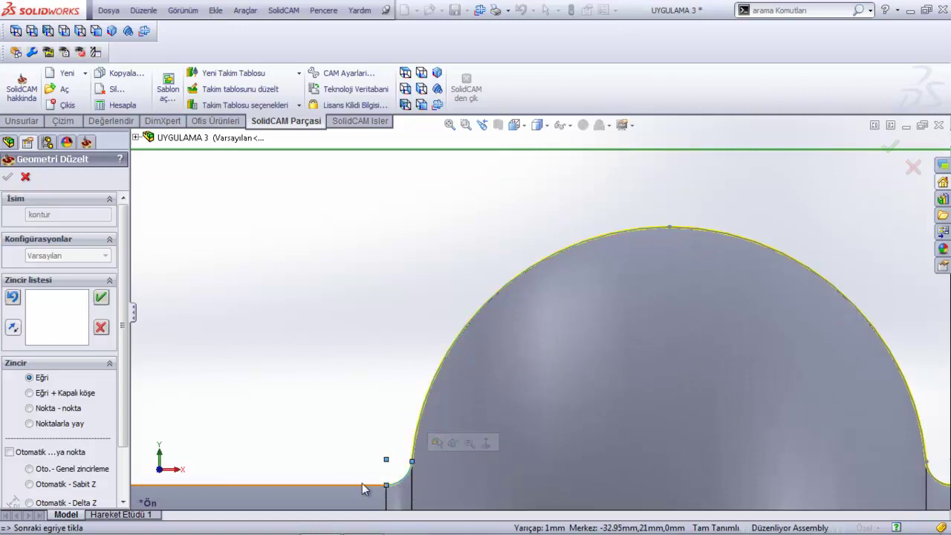
left_click(360, 485)
scroll(386, 479, "up", 5)
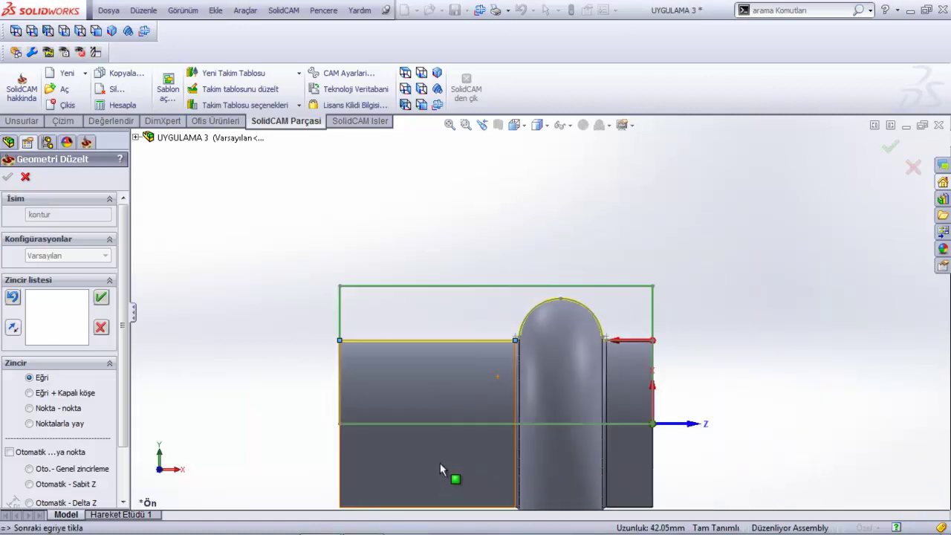
left_click(101, 299)
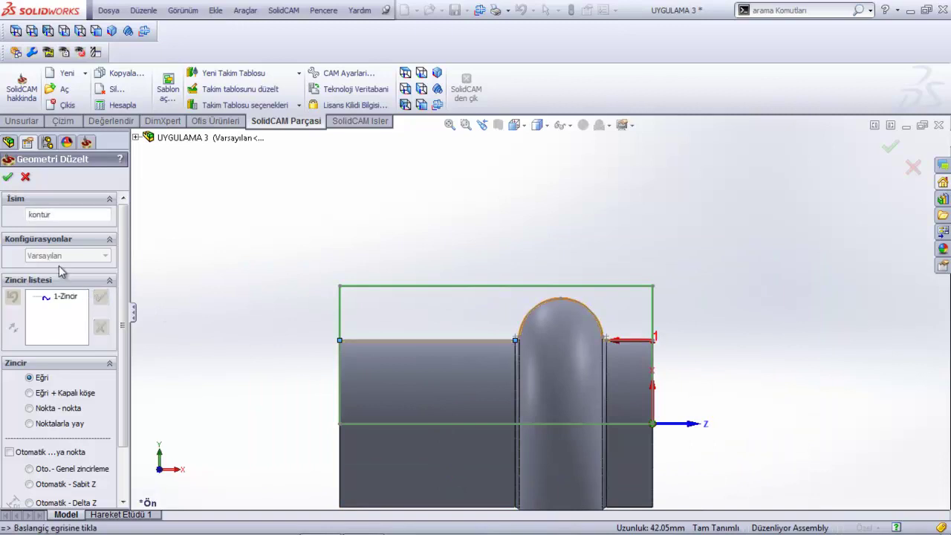
left_click(7, 177)
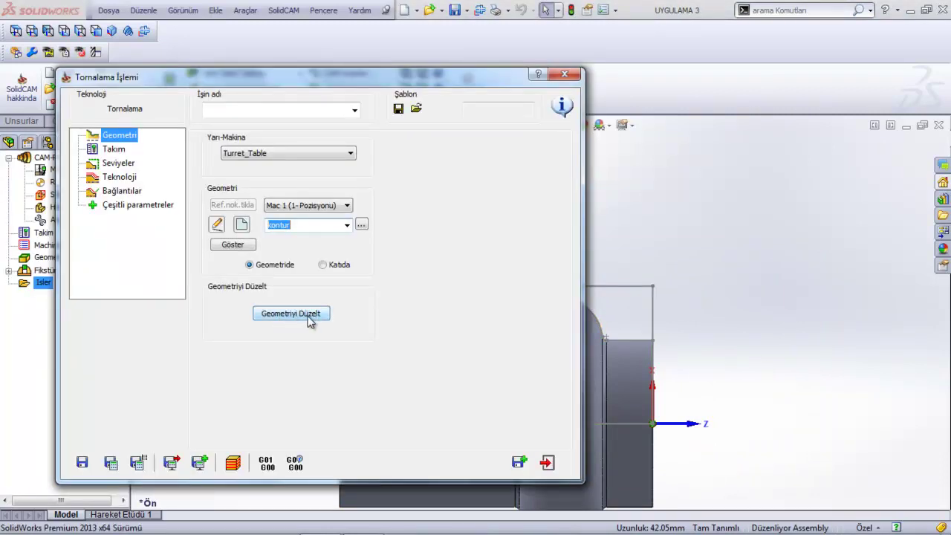
- Add an external grooving Dis_Kanal tool from the tool palette
left_click(114, 151)
left_click(282, 382)
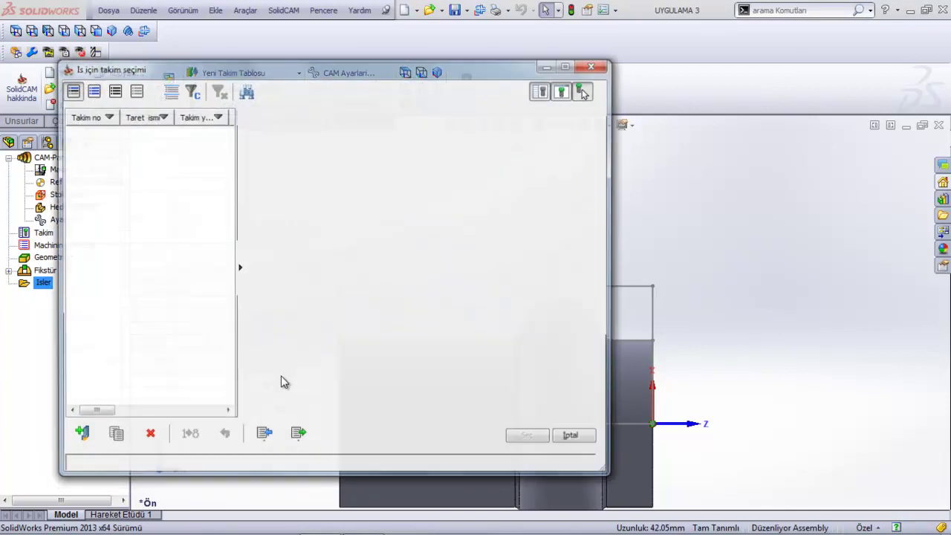
left_click(82, 434)
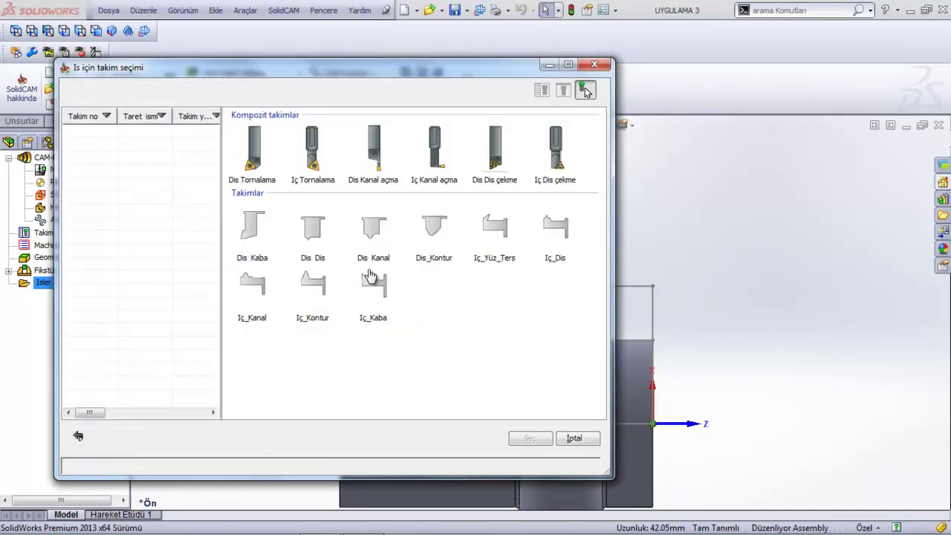
left_click(382, 245)
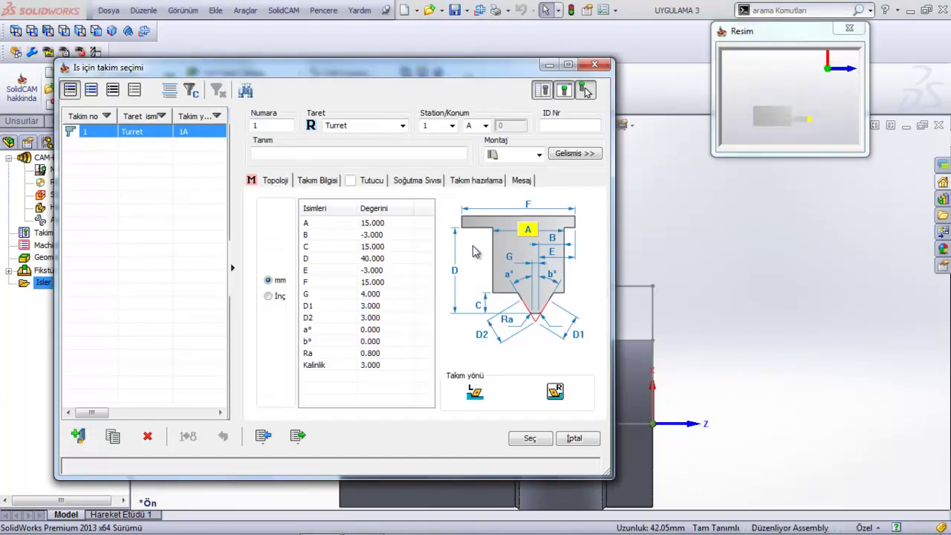
- Give the tool the first holder mounting and Ra 0.1, accept it, and check safety distance 2
left_click(511, 257)
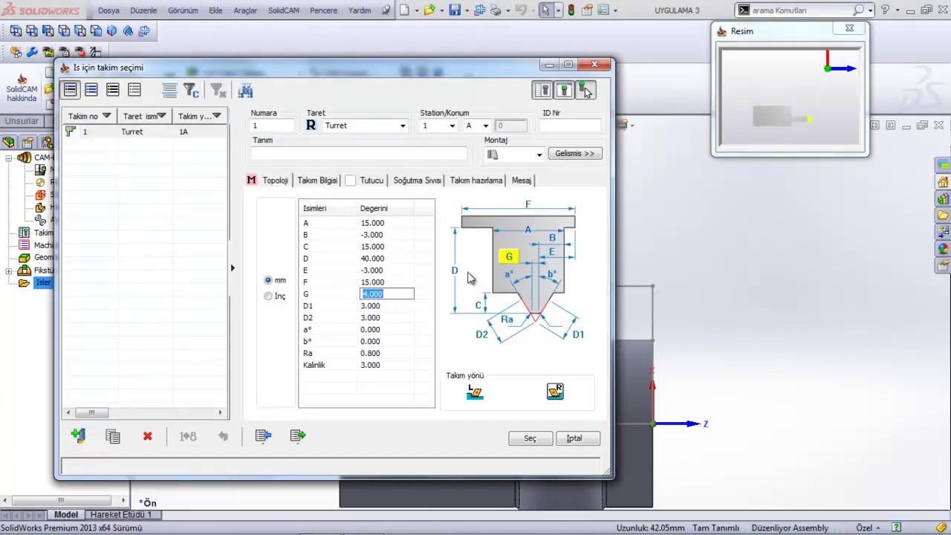
left_click(538, 154)
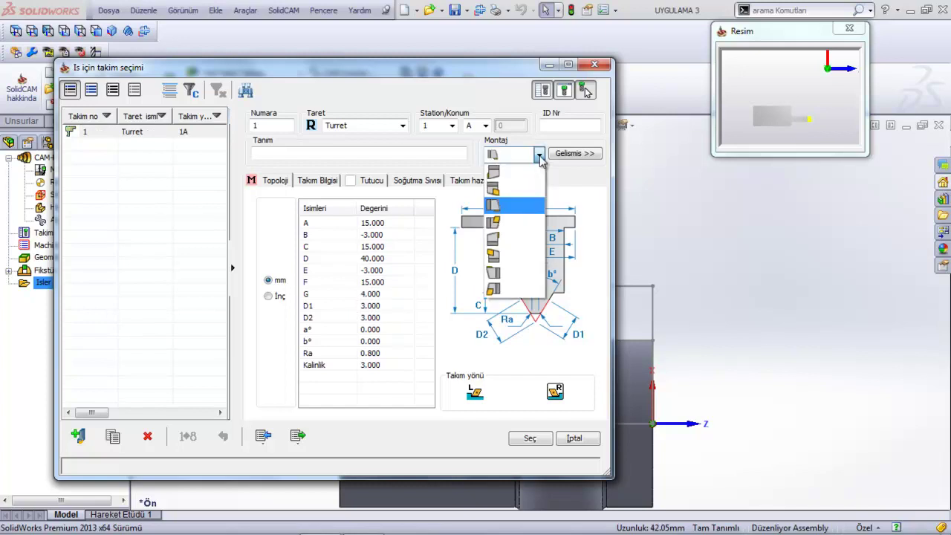
left_click(511, 173)
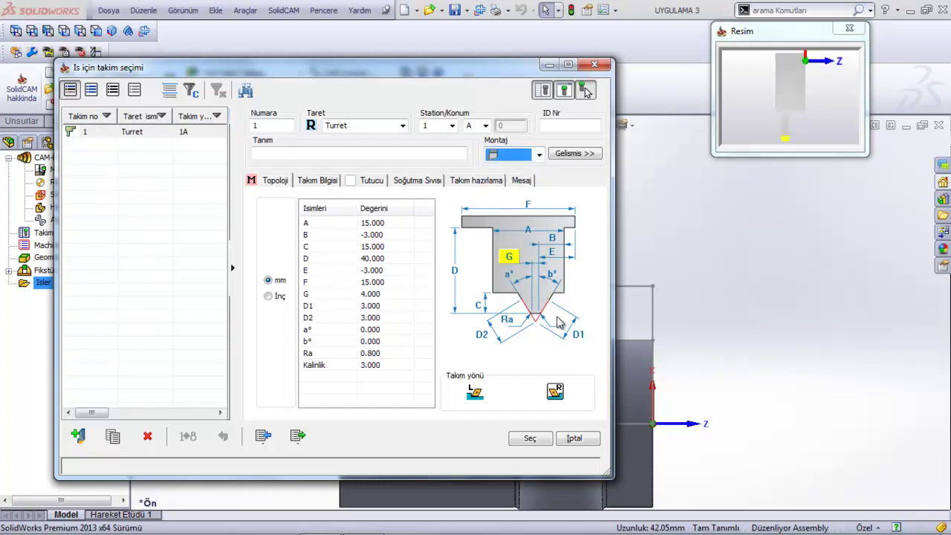
left_click(508, 321)
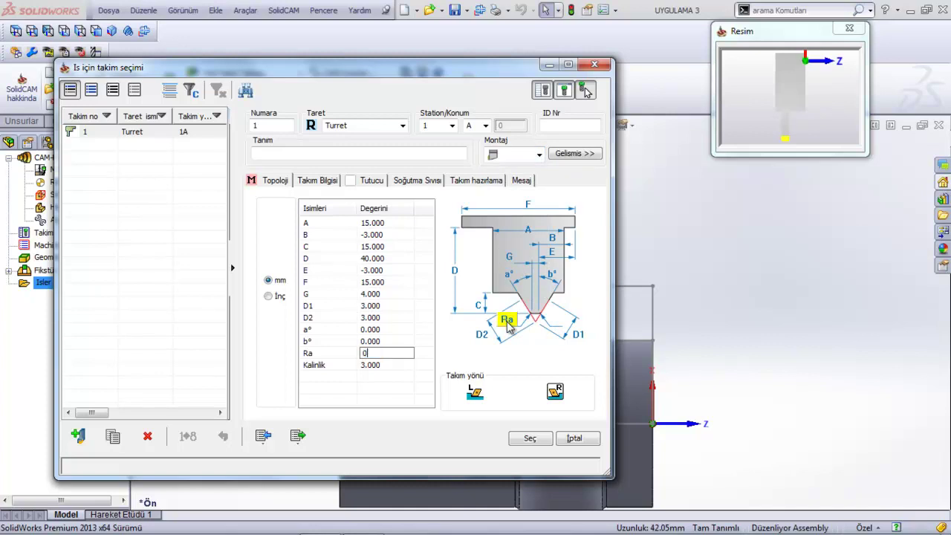
left_click(387, 352)
type(".1")
left_click(529, 439)
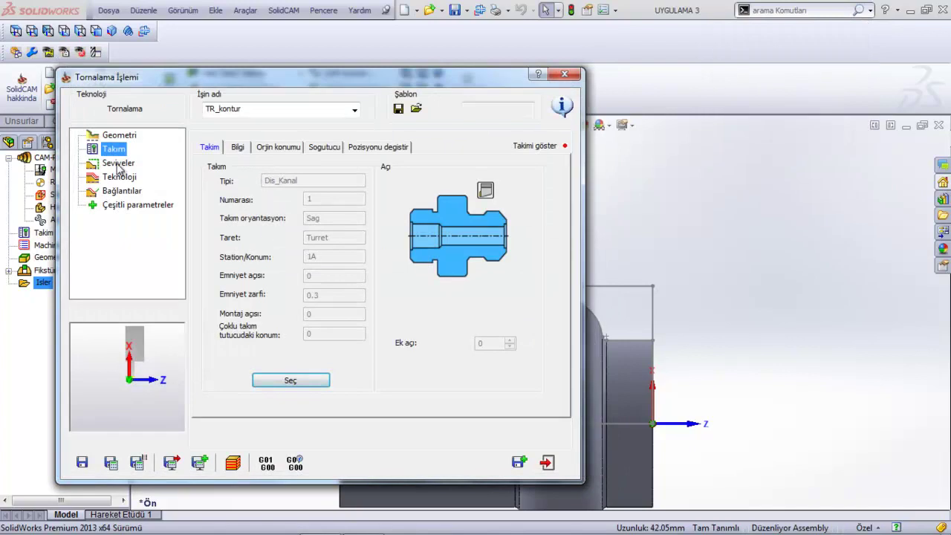
left_click(117, 165)
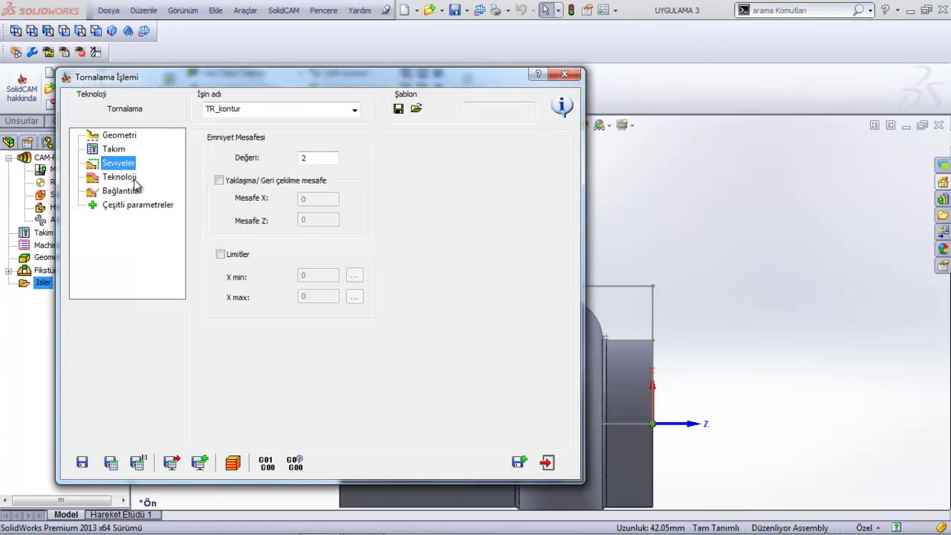
left_click(119, 178)
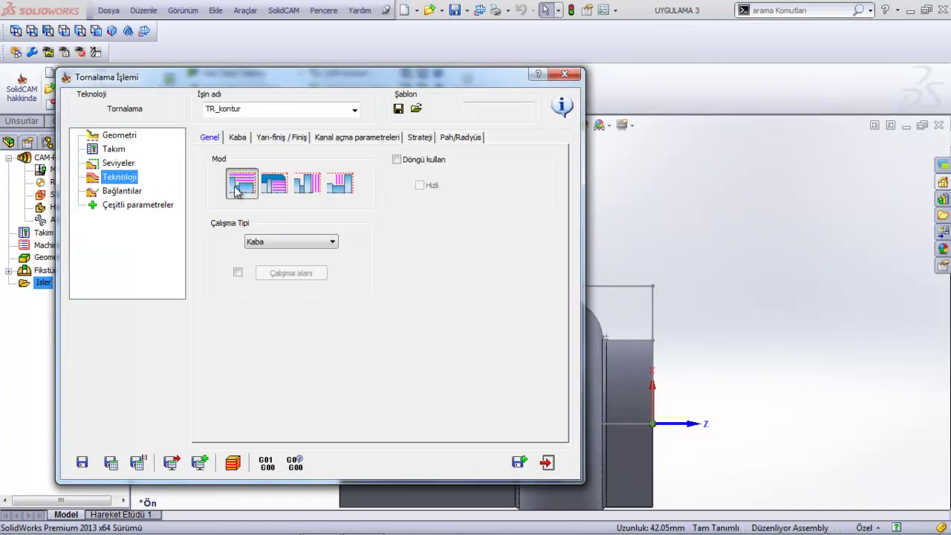
- Keep Kaba as the work type and enable the machining cycle
left_click(262, 242)
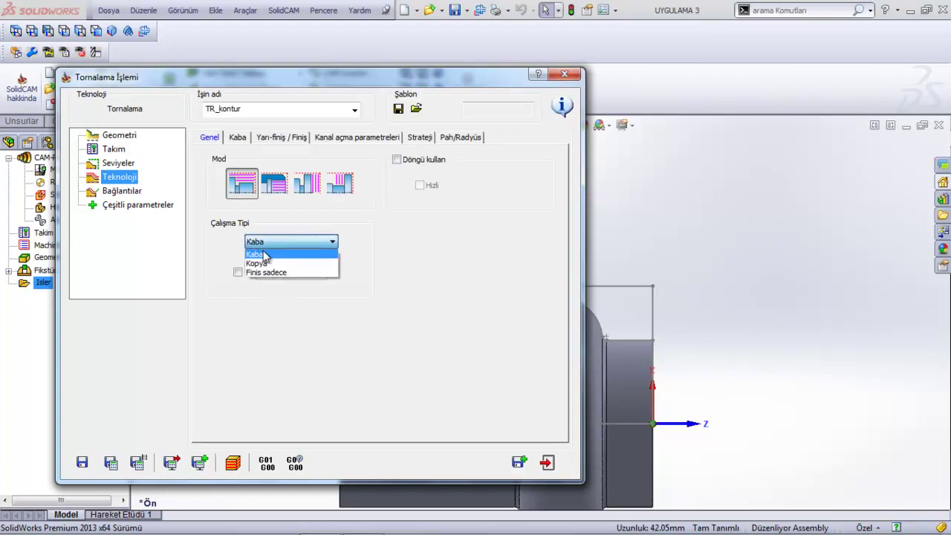
left_click(264, 255)
left_click(396, 160)
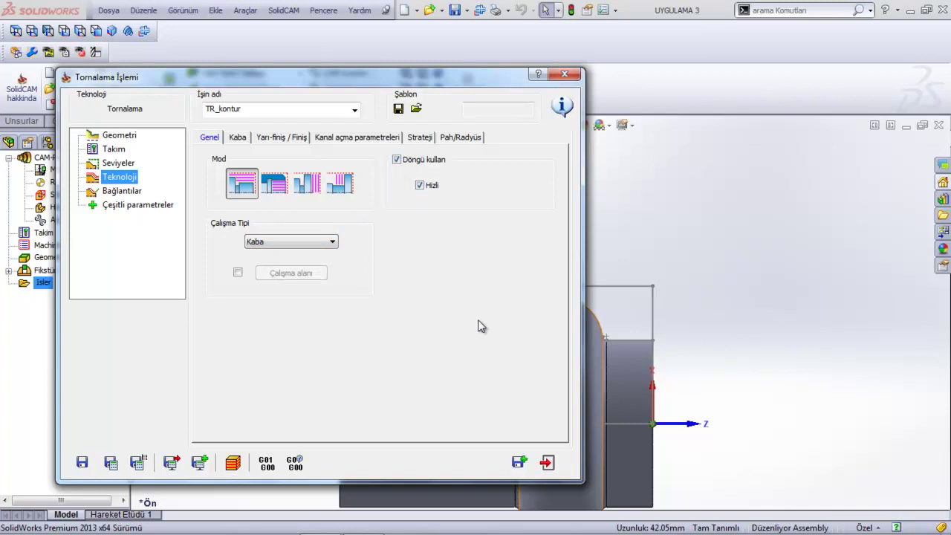
- Set the roughing type to Yumuşak with a ZX roughing offset and compensation on
left_click(239, 138)
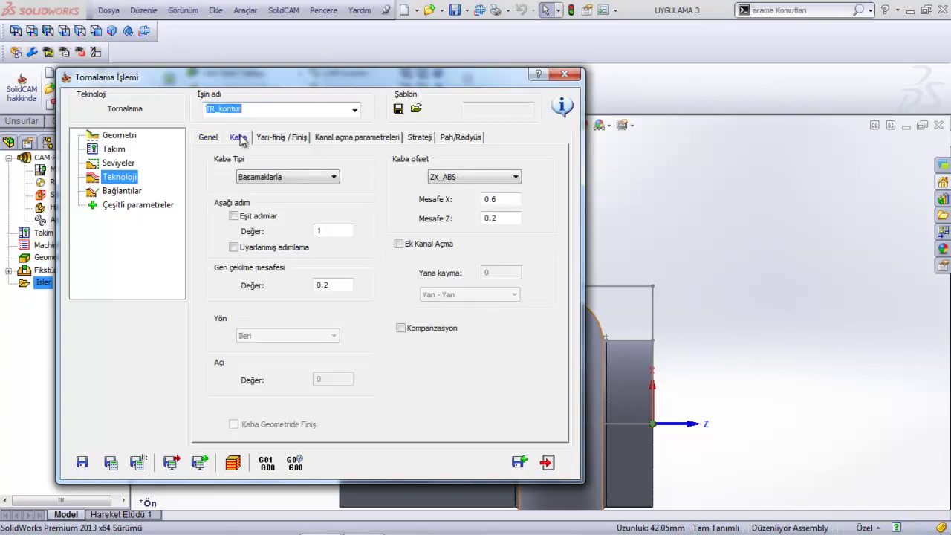
left_click(276, 178)
left_click(276, 189)
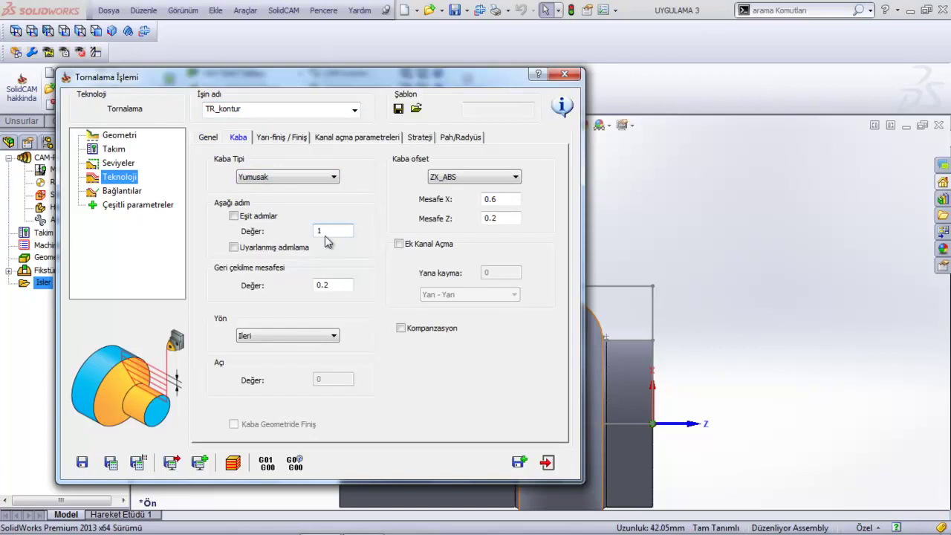
left_click(335, 285)
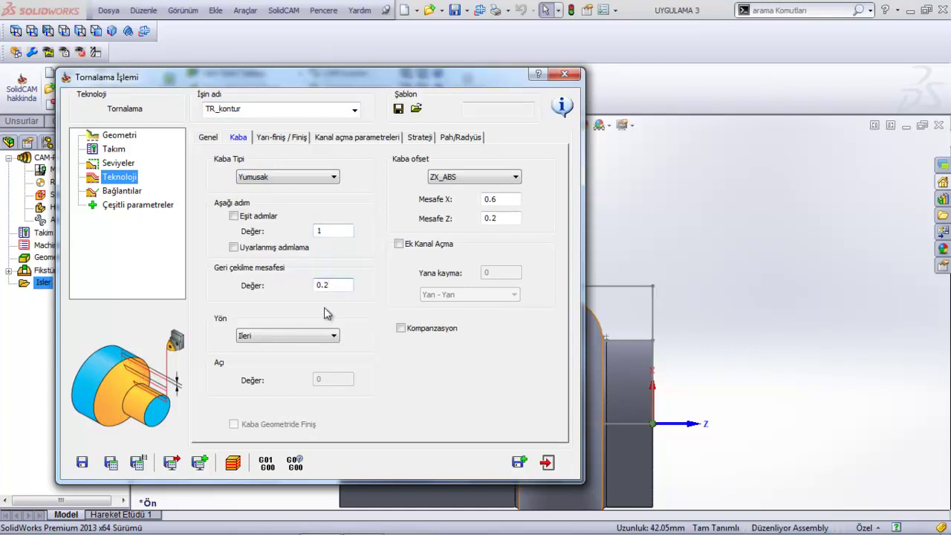
left_click(470, 180)
left_click(459, 199)
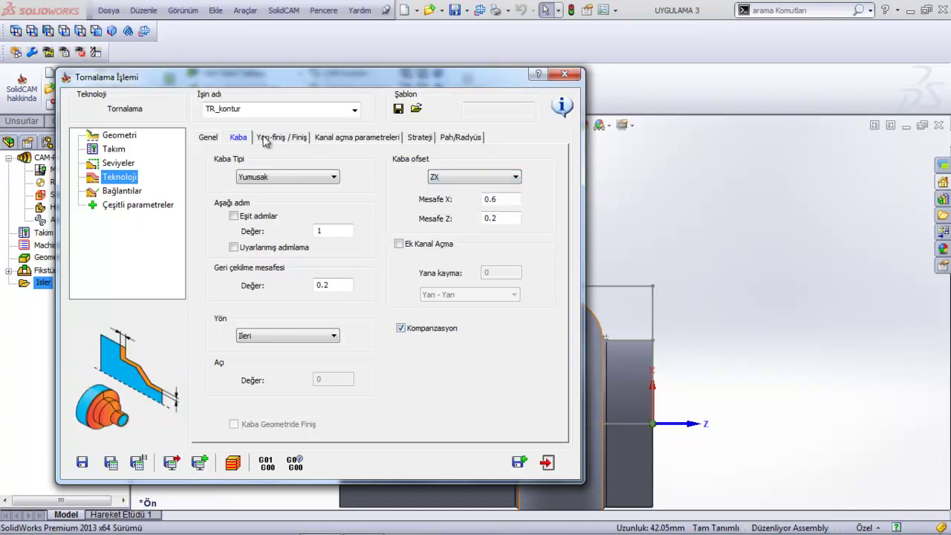
left_click(275, 139)
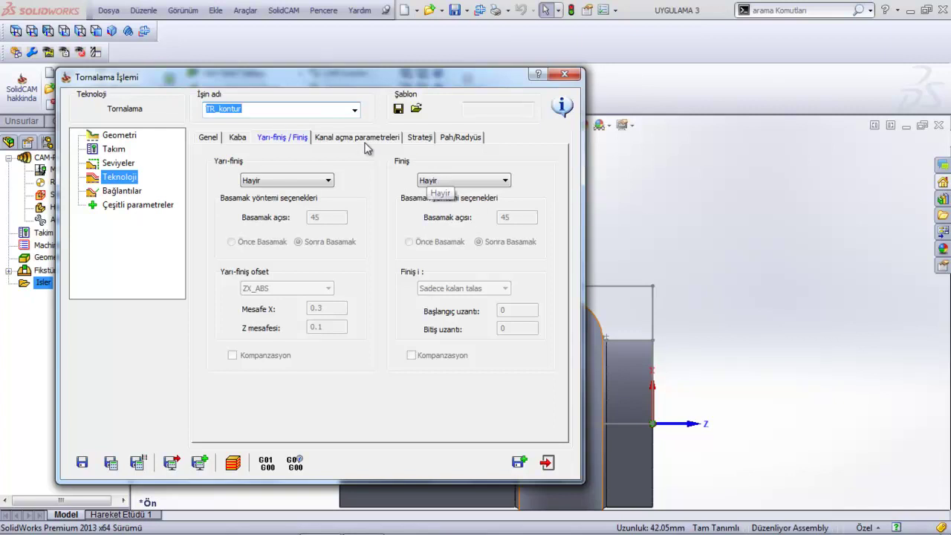
- Finish with ISO_Torna_Metodu over the whole geometry with compensation enabled
left_click(461, 182)
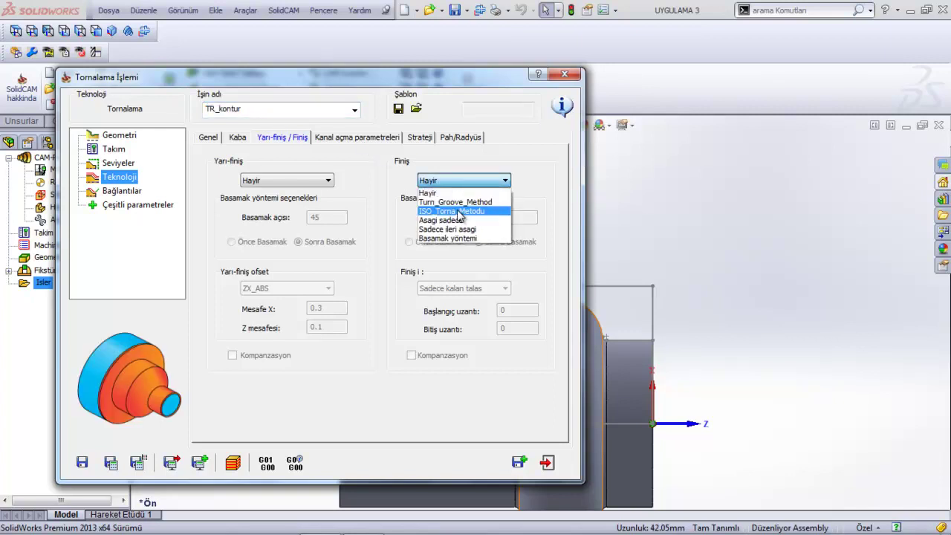
left_click(457, 202)
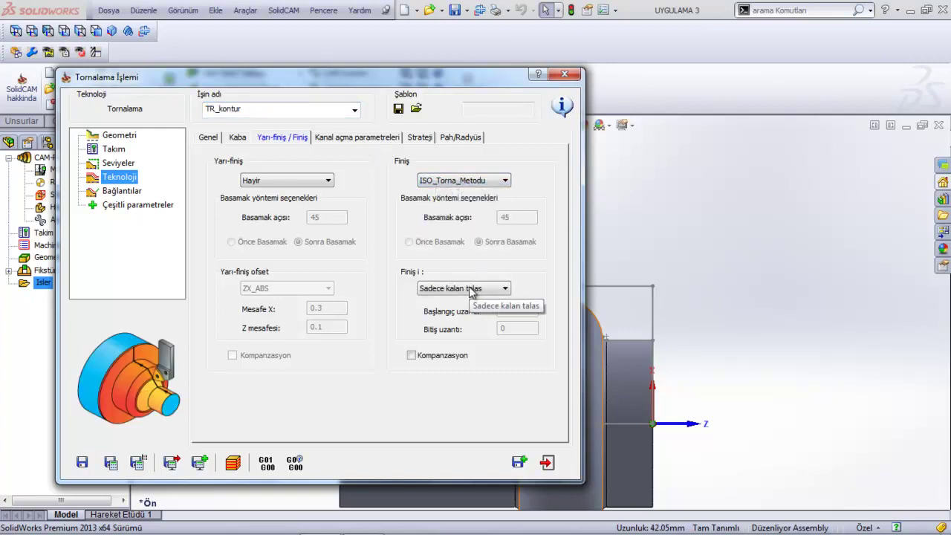
left_click(479, 288)
left_click(458, 311)
left_click(412, 357)
- Review the grooving, chamfer, strategy and link settings, then save and calculate the operation
left_click(367, 141)
left_click(449, 138)
left_click(428, 137)
left_click(120, 191)
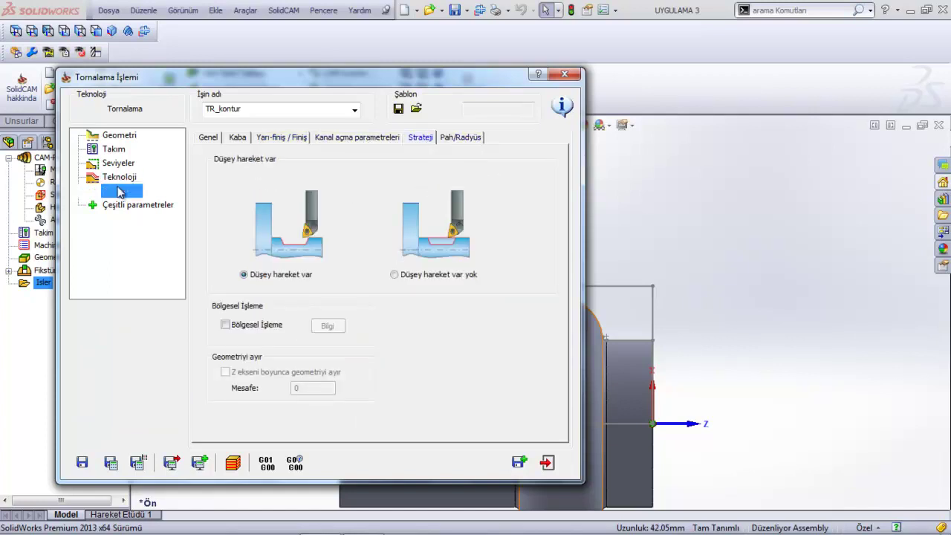
left_click(111, 463)
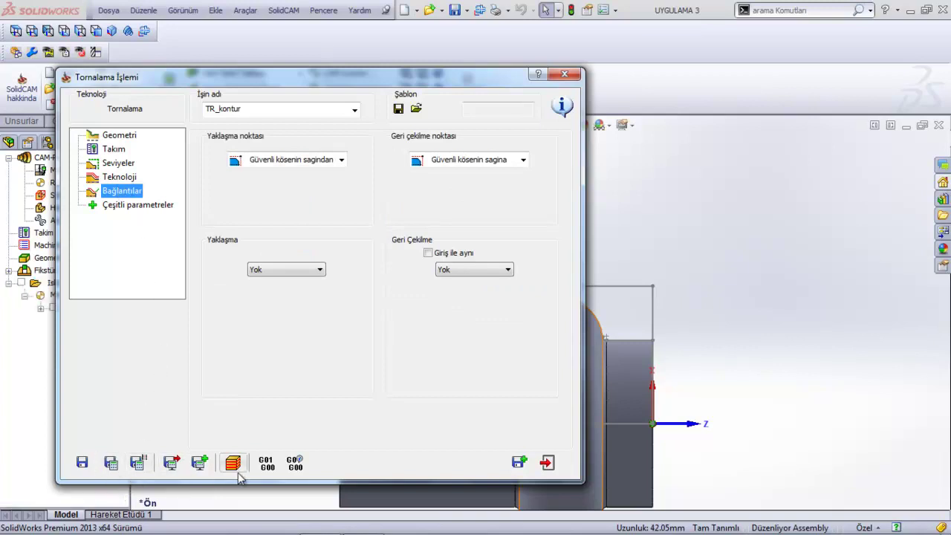
left_click(235, 466)
- Play the TR_kontur toolpath simulation, briefly showing its coordinate and time data, then close it
middle_click_drag(238, 464, 437, 345, "ctrl")
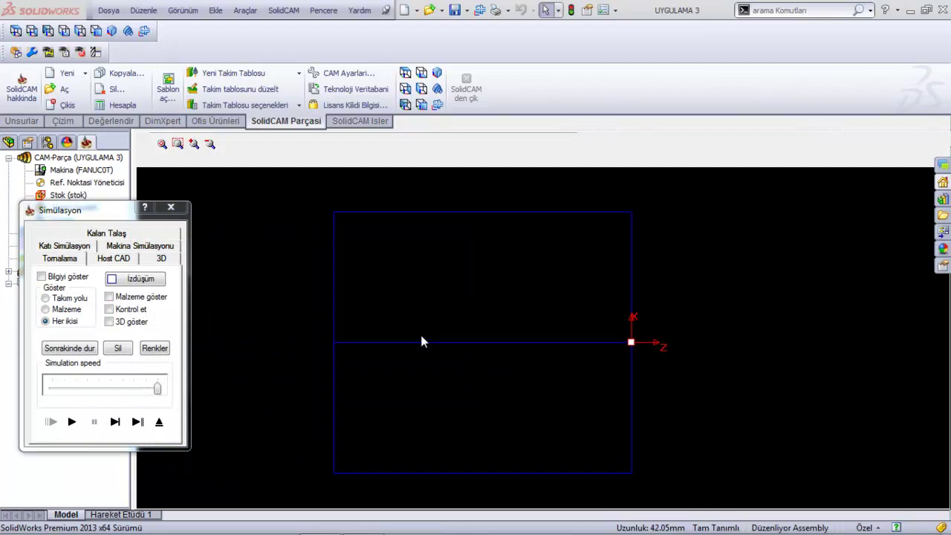
left_click(72, 421)
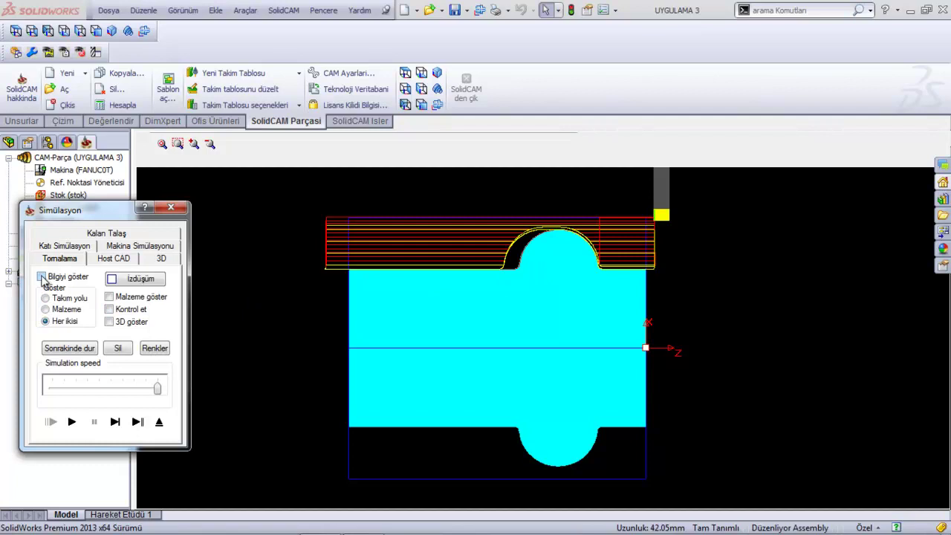
left_click(42, 277)
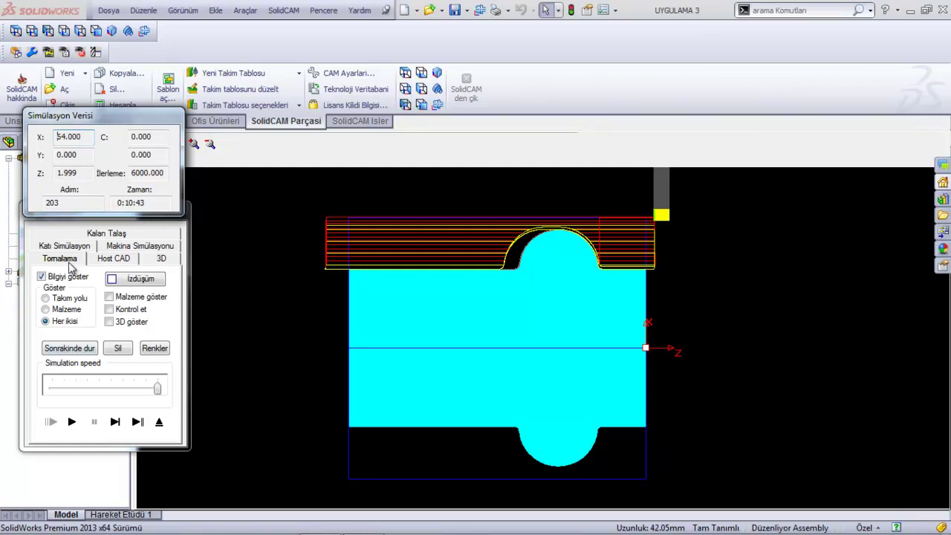
left_click(41, 277)
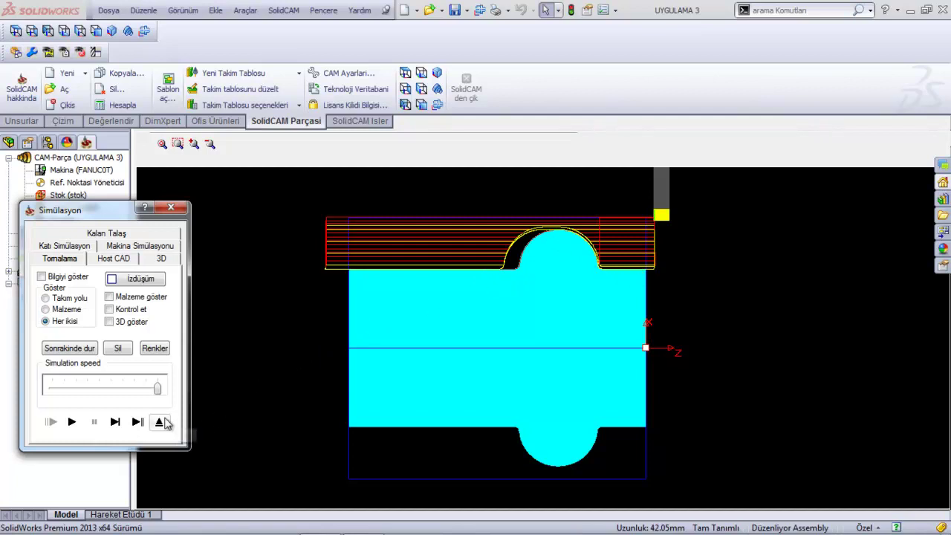
left_click(159, 422)
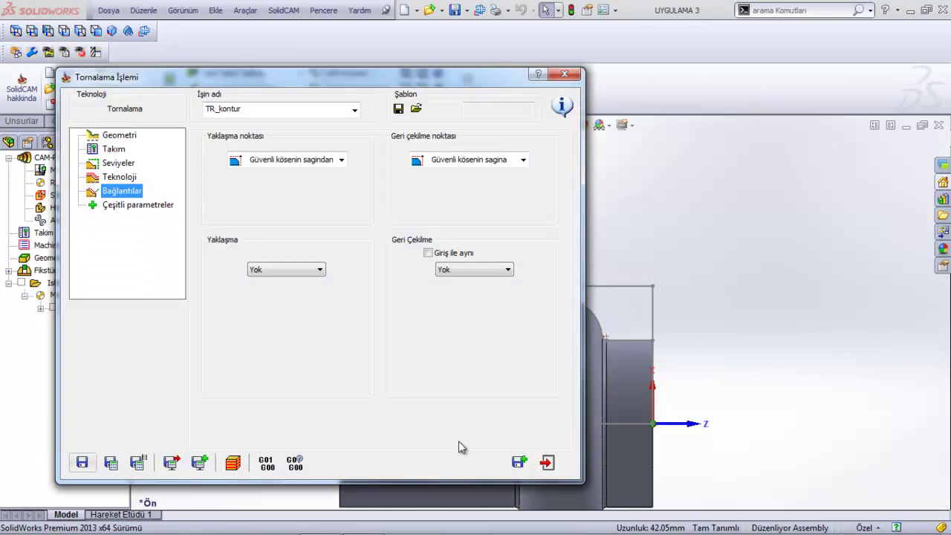
- Close the open operation settings, then delete TR_kontur and confirm with Evet
left_click(545, 463)
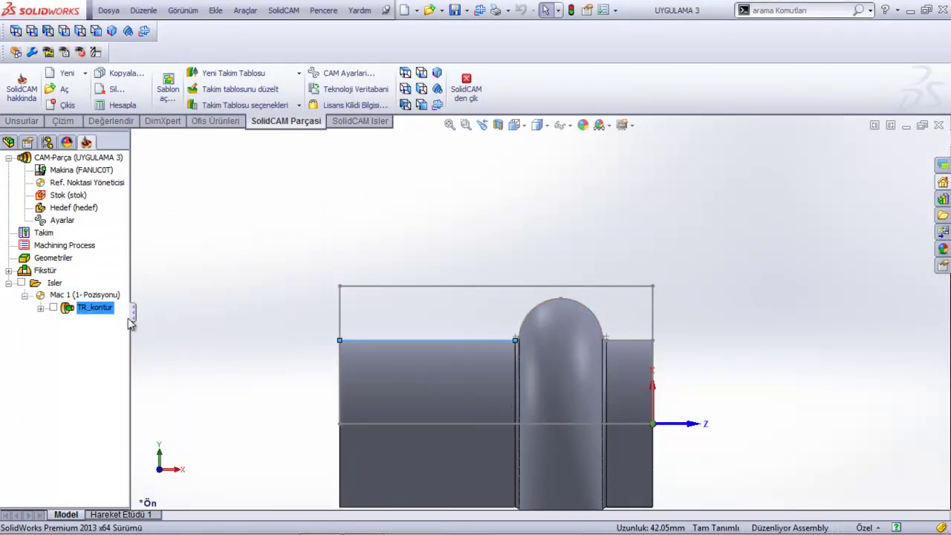
right_click(102, 312)
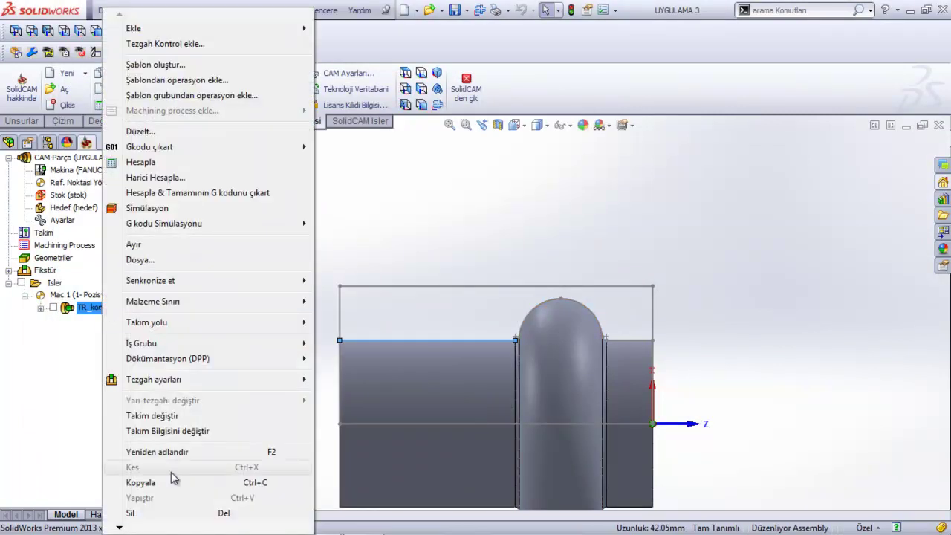
left_click(137, 516)
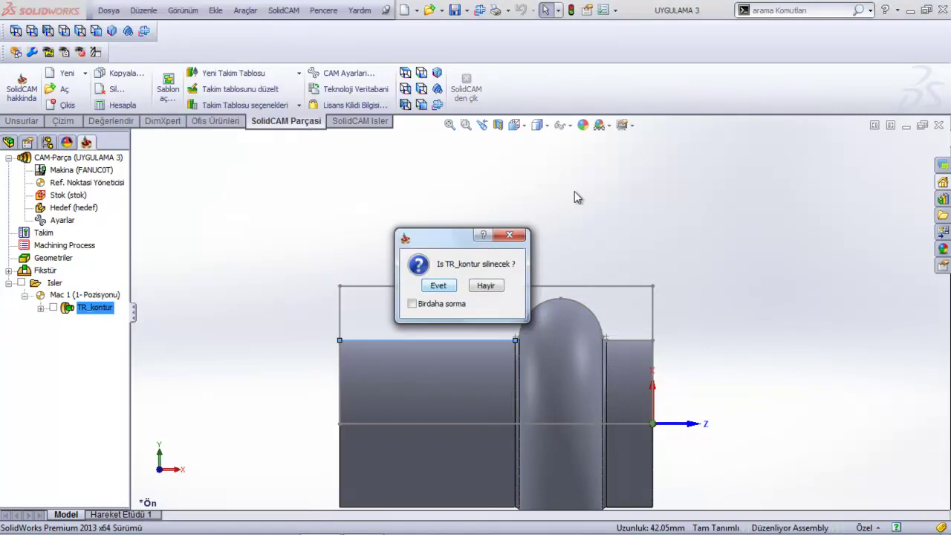
left_click(438, 285)
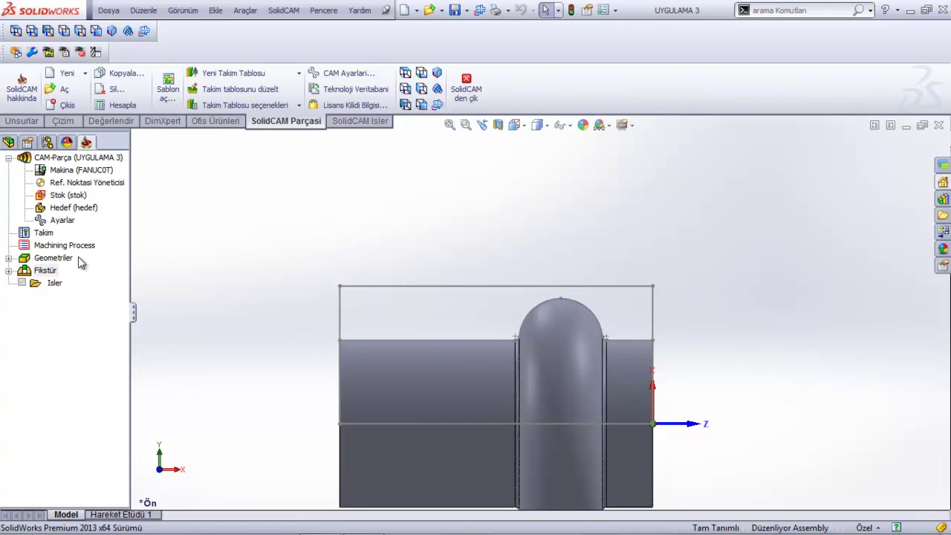
- Add a new Tornalama turning operation and start defining a new geometry
right_click(53, 283)
mouse_move(83, 234)
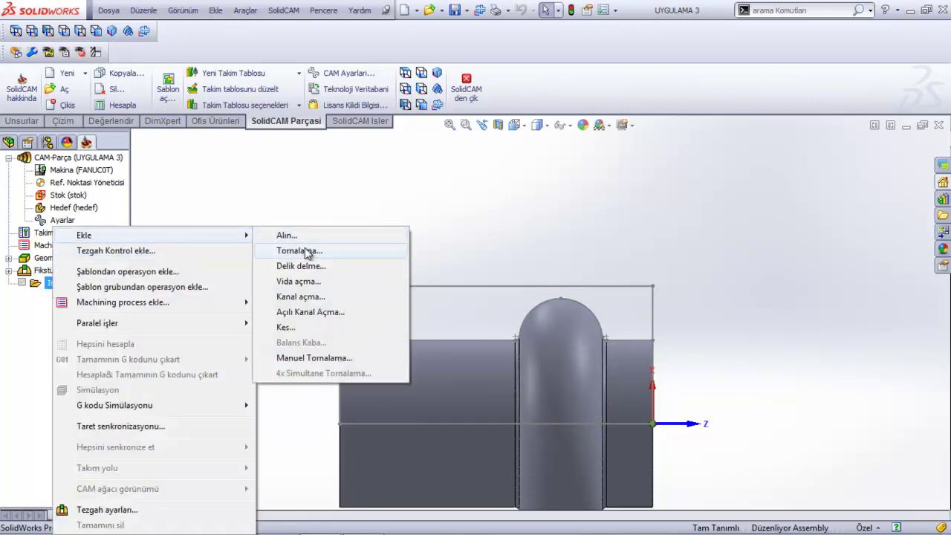
left_click(306, 251)
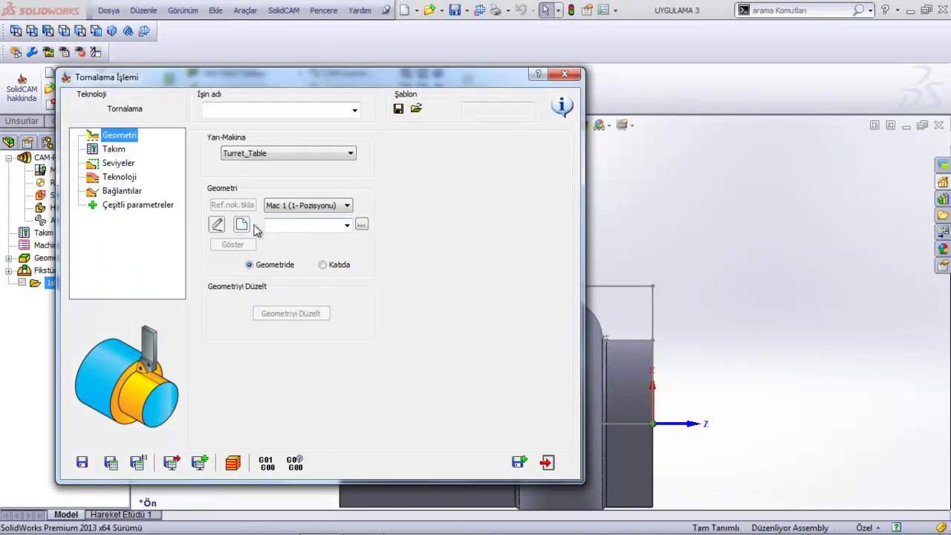
left_click(241, 225)
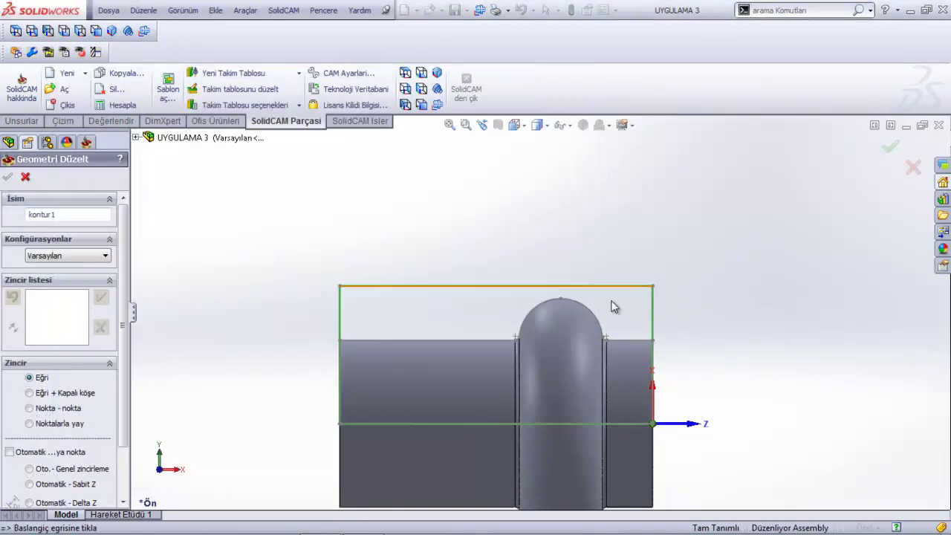
scroll(610, 327, "down", 2)
scroll(616, 342, "down", 3)
scroll(635, 320, "down", 2)
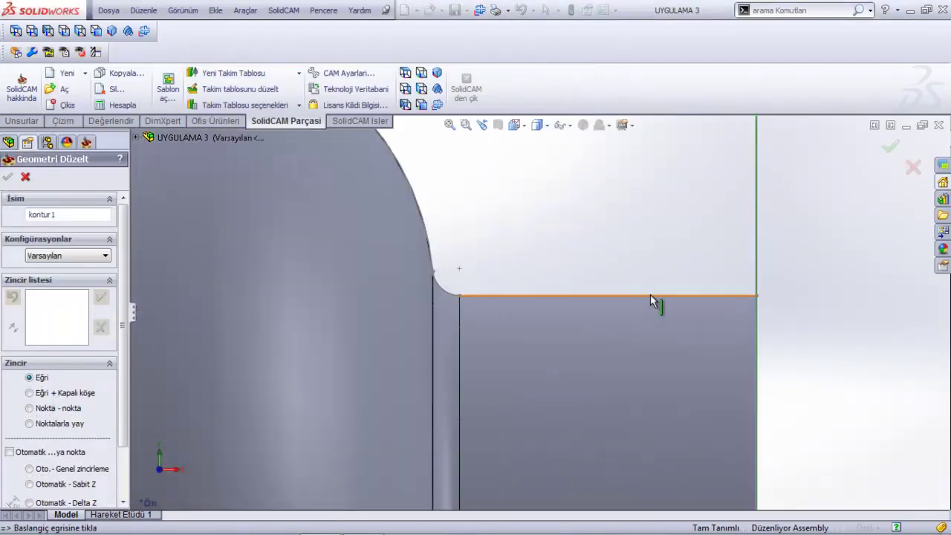
- Chain the right shoulder's top edge, small fillet and large boss arc as kontur1
left_click(646, 295)
left_click(450, 291)
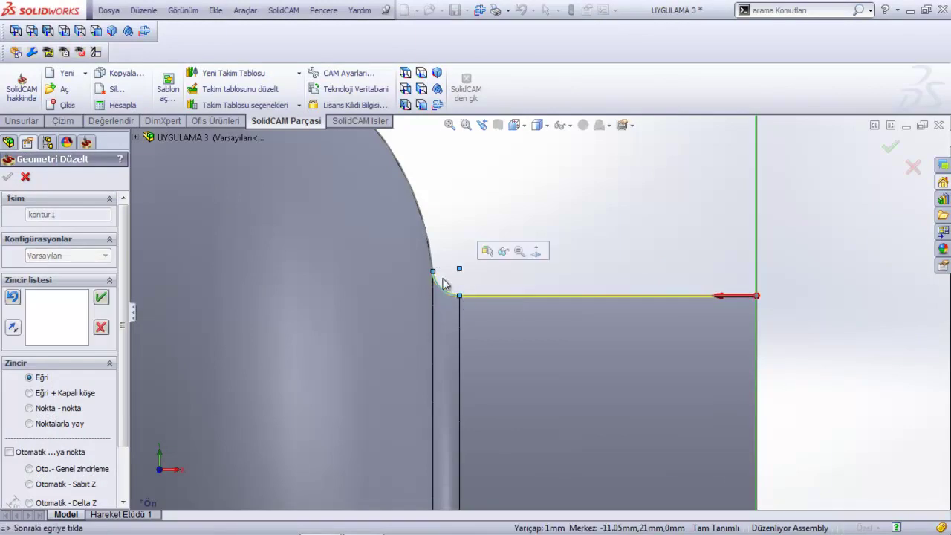
left_click(428, 243)
scroll(560, 254, "up", 2)
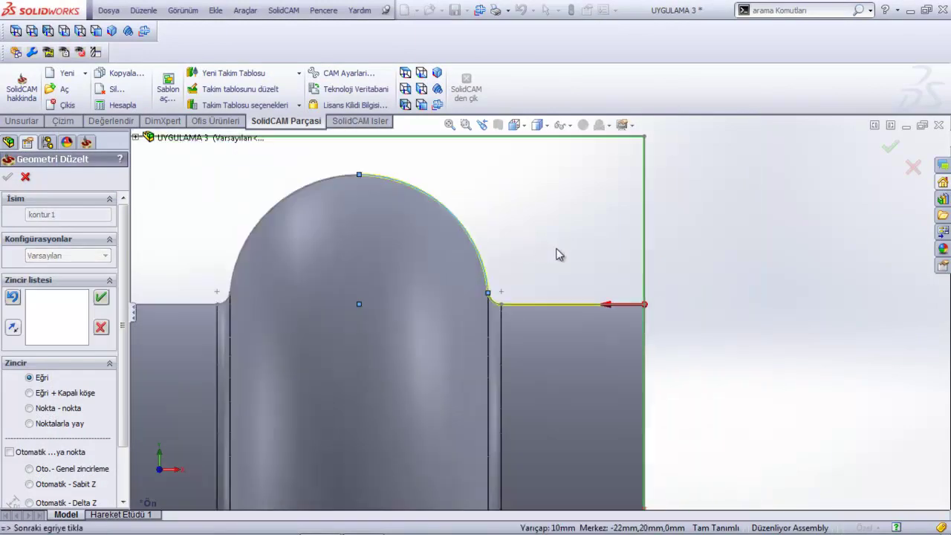
scroll(534, 260, "up", 1)
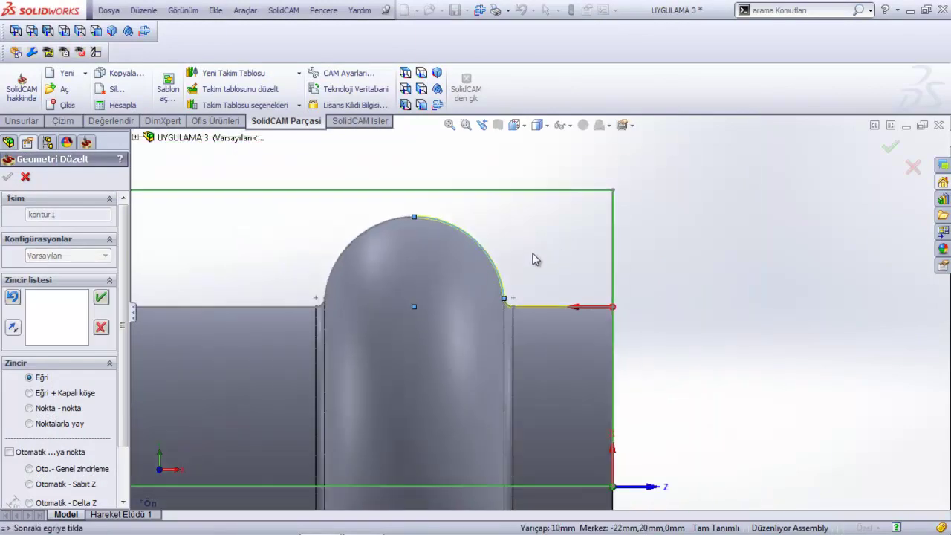
left_click(101, 297)
left_click(7, 176)
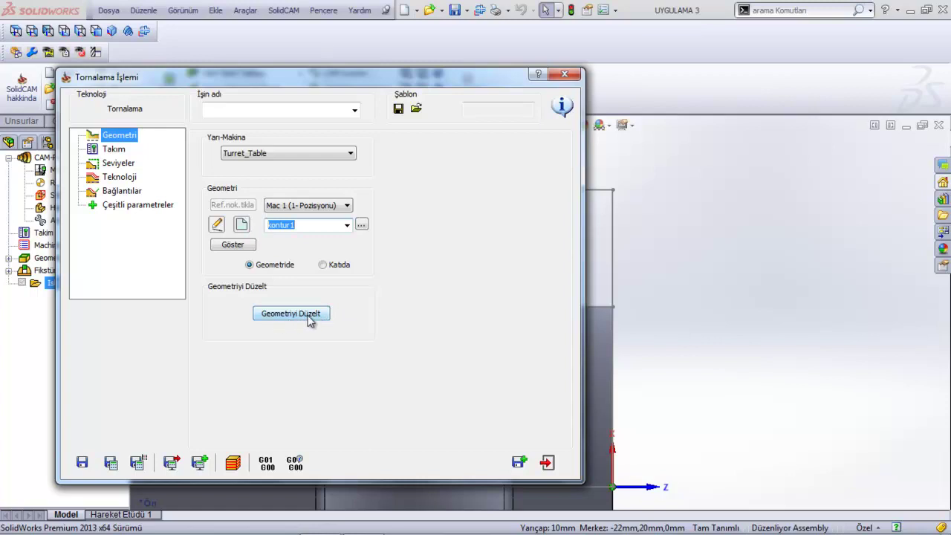
- Assign a new Dis_Kaba roughing tool, number 2 at station 2A, with a different Montaj mounting
left_click(115, 149)
left_click(282, 381)
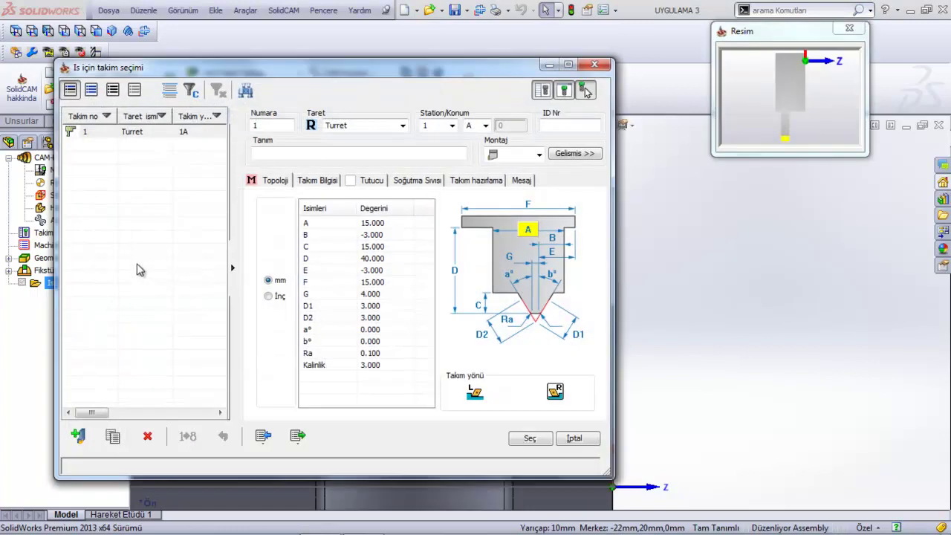
right_click(138, 268)
left_click(177, 303)
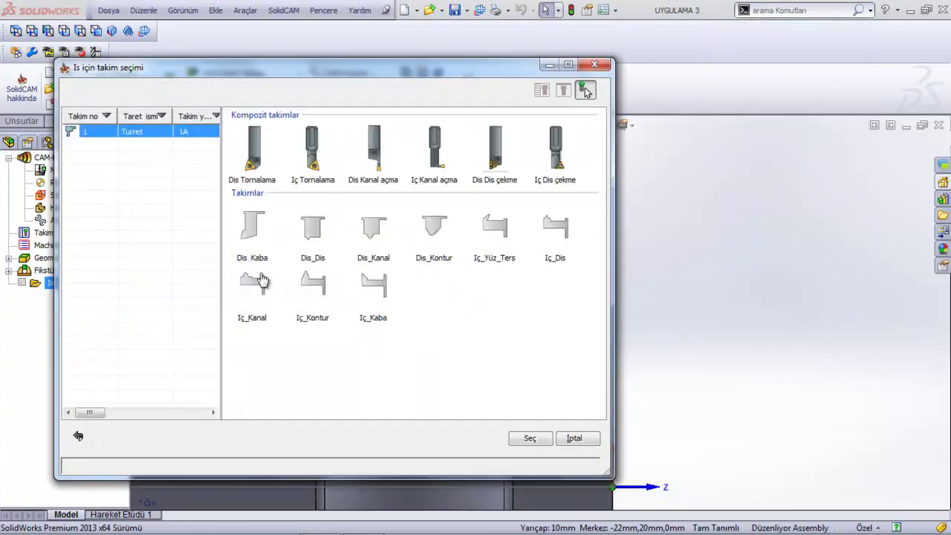
double_click(251, 245)
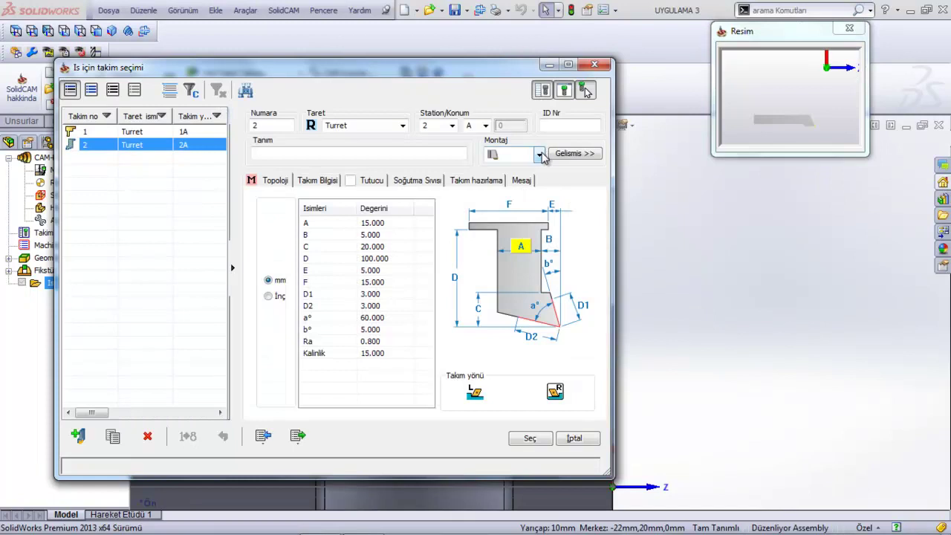
left_click(539, 153)
left_click(503, 172)
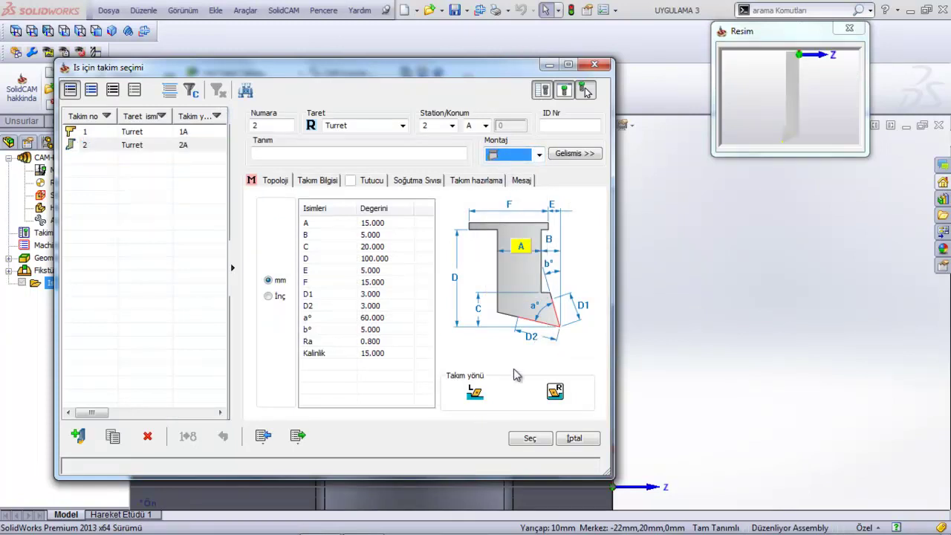
left_click(527, 439)
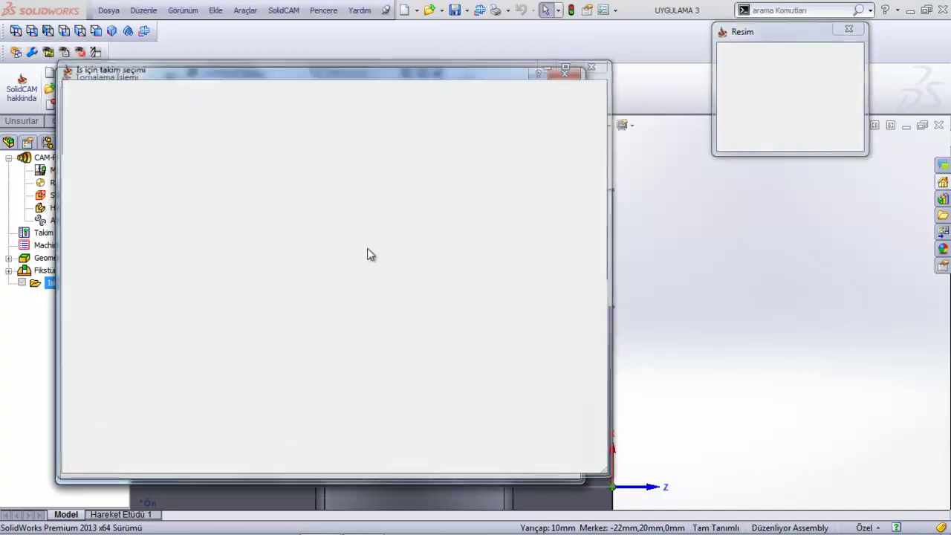
left_click(119, 165)
- Adjust the safety distance and enable Döngü kullan in the Technology settings
left_click(318, 157)
left_click(116, 178)
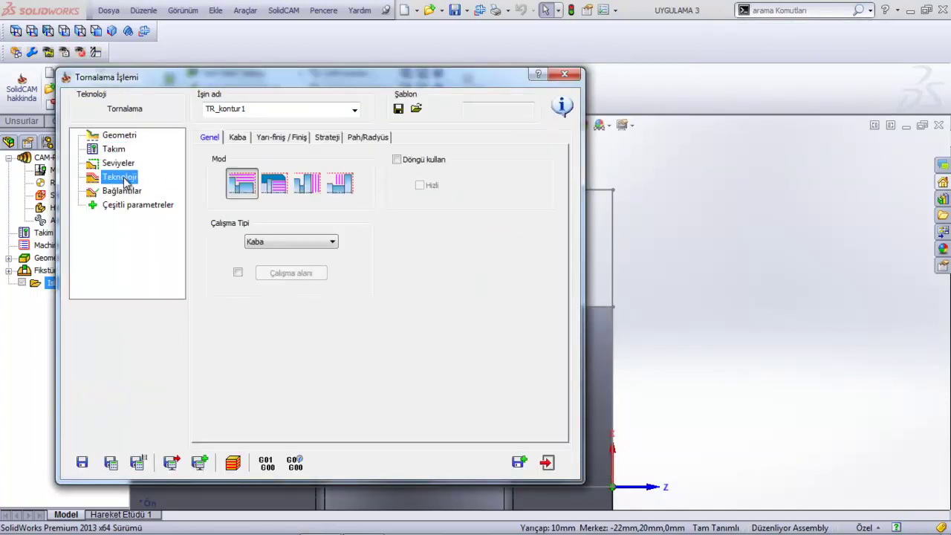
left_click(396, 159)
- Set roughing to Yumusak with Kompanzasyon and a ZX offset of 0.2 in X and Z
left_click(237, 139)
left_click(267, 178)
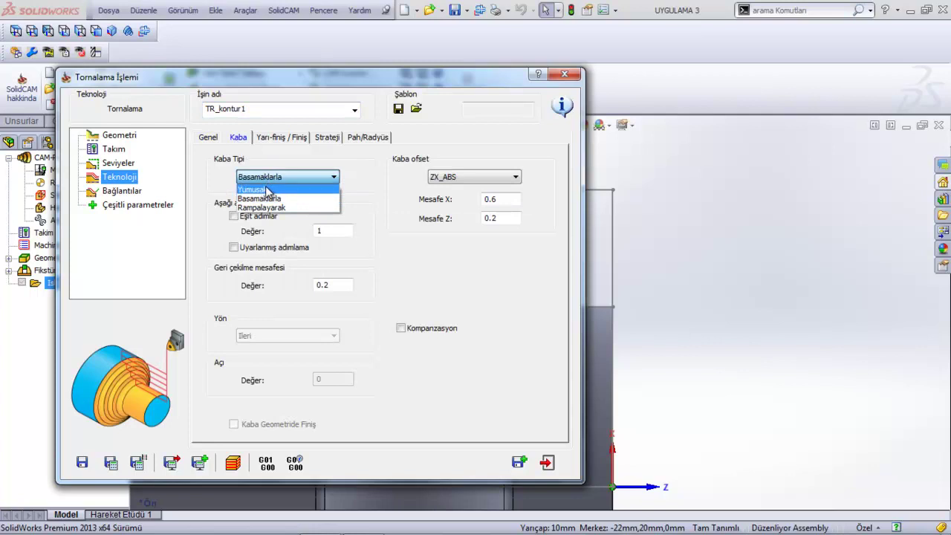
left_click(269, 190)
left_click(335, 282)
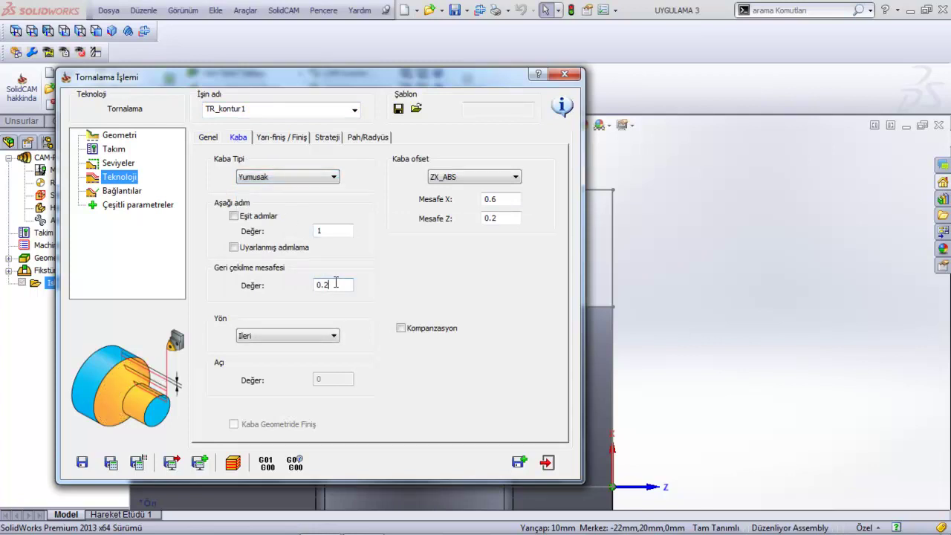
left_click(401, 327)
left_click(511, 177)
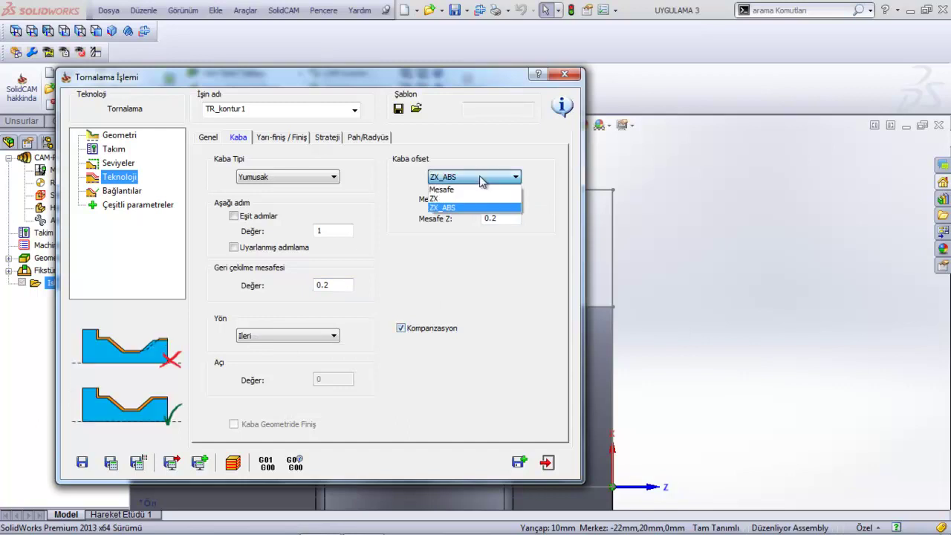
left_click(457, 199)
left_click(499, 199)
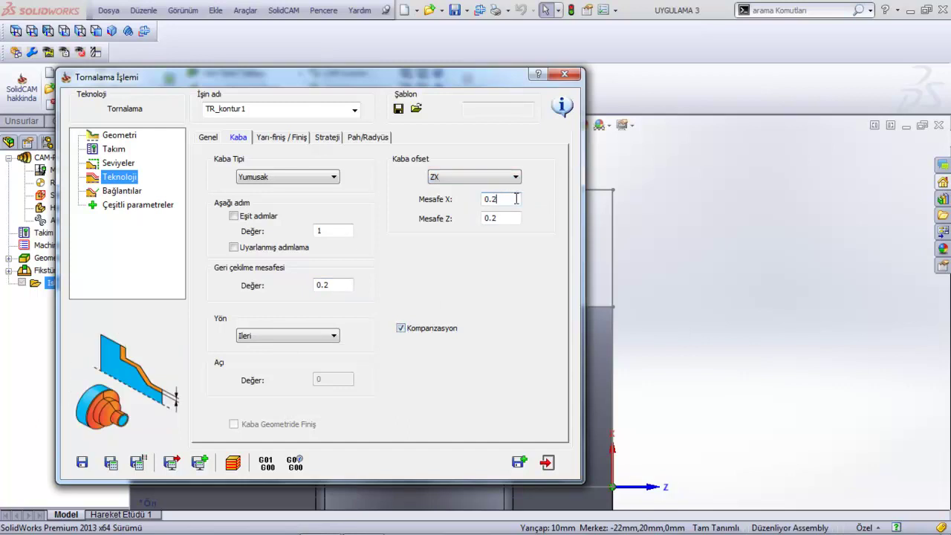
left_click(502, 219)
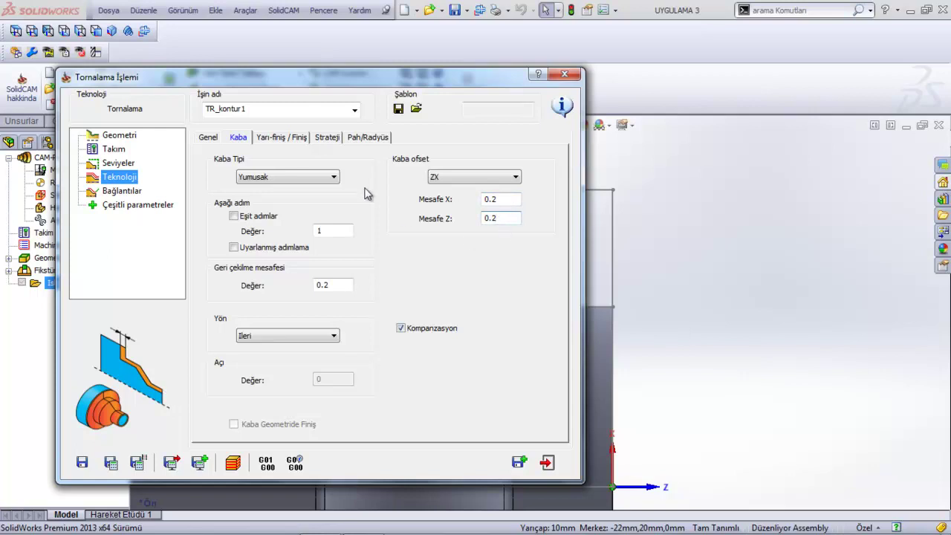
- Review finish, strategy, chamfer and link settings, then save and calculate TR_kontur1
left_click(281, 138)
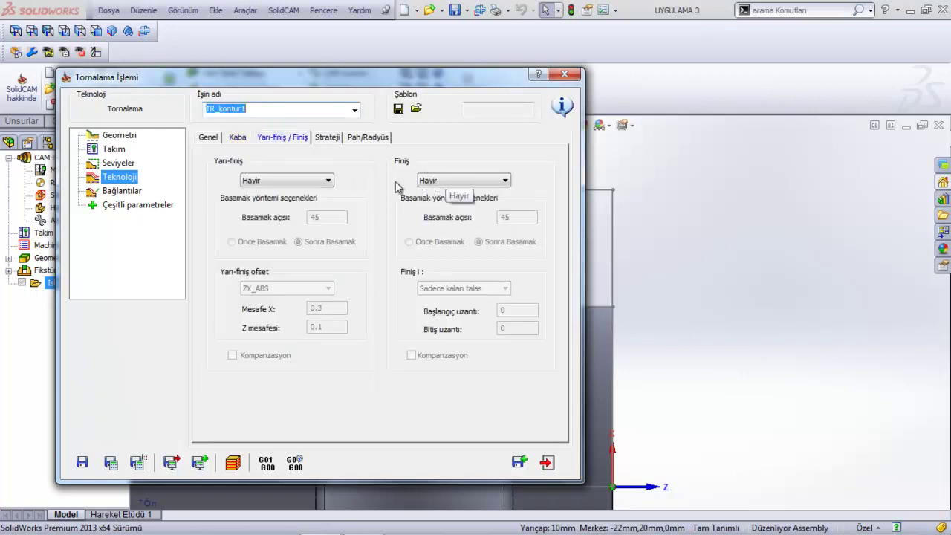
left_click(329, 138)
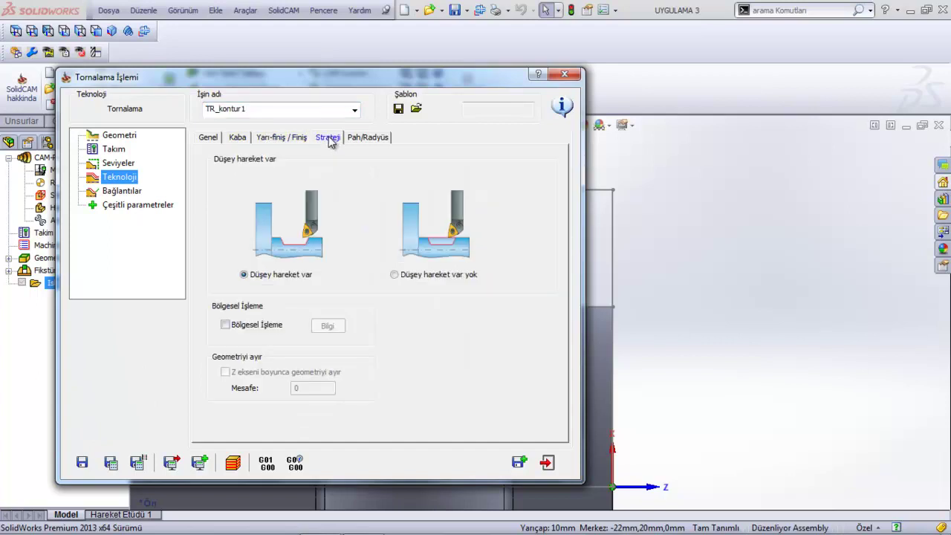
left_click(370, 139)
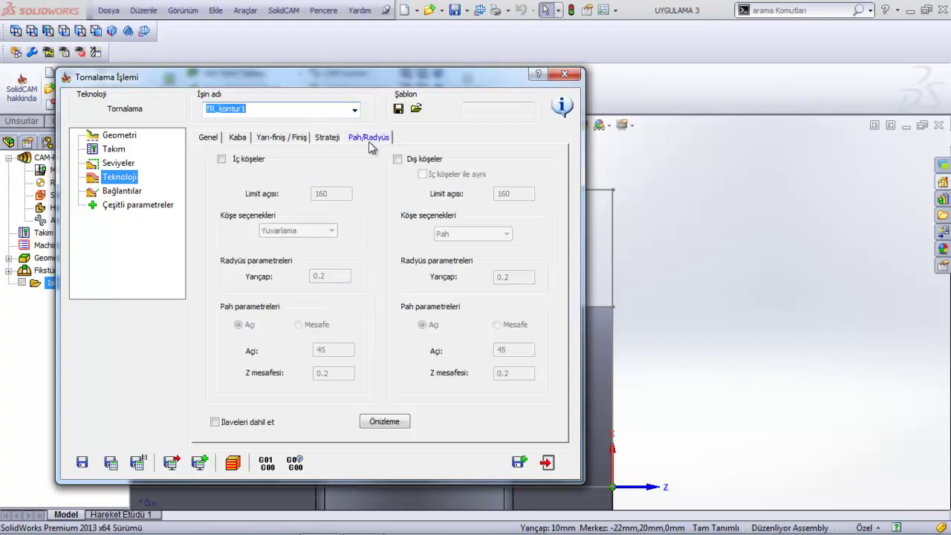
left_click(125, 191)
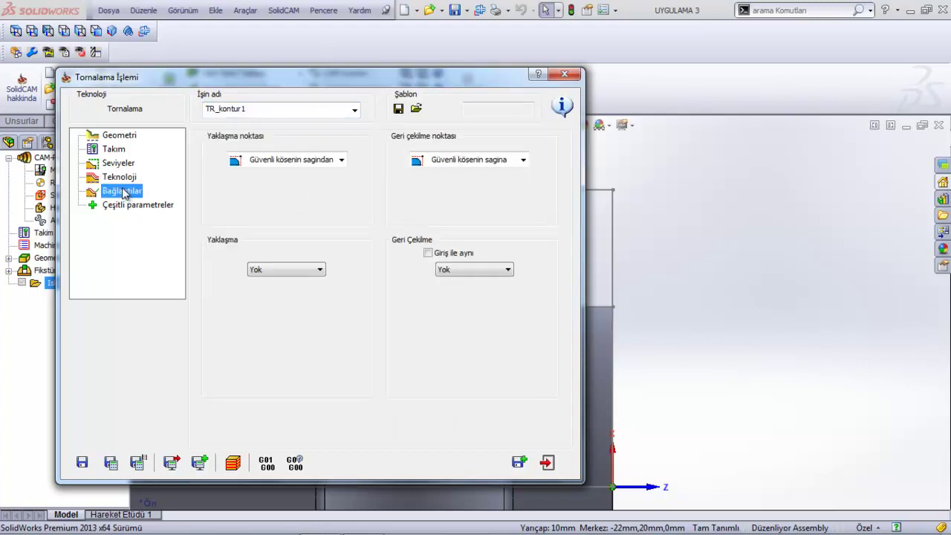
left_click(115, 463)
- Play the TR_kontur1 roughing simulation over the dome, then close it and the operation
left_click(232, 462)
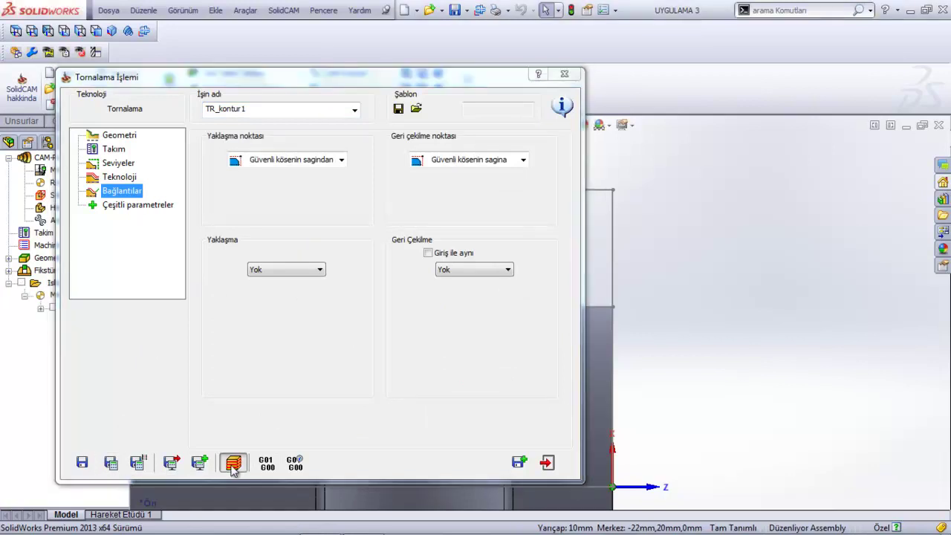
left_click(72, 421)
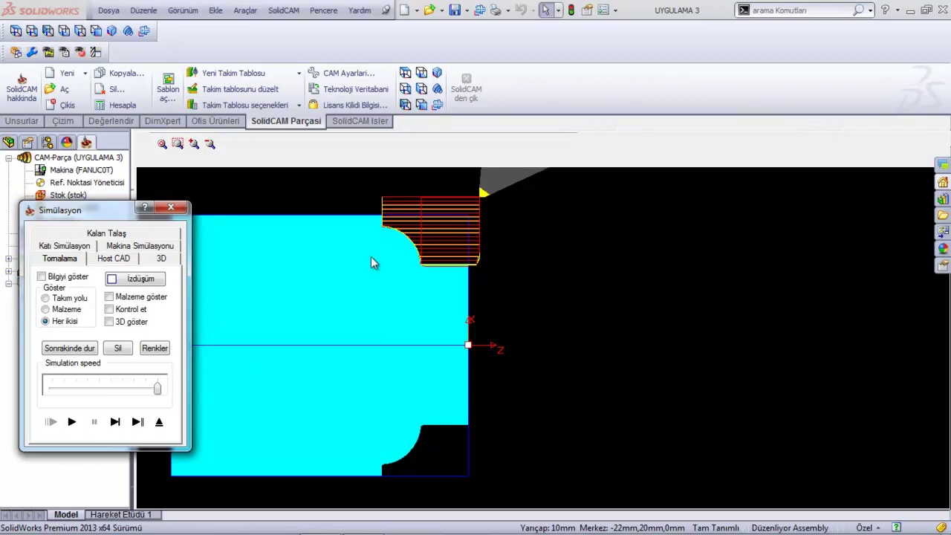
left_click(158, 423)
left_click(545, 461)
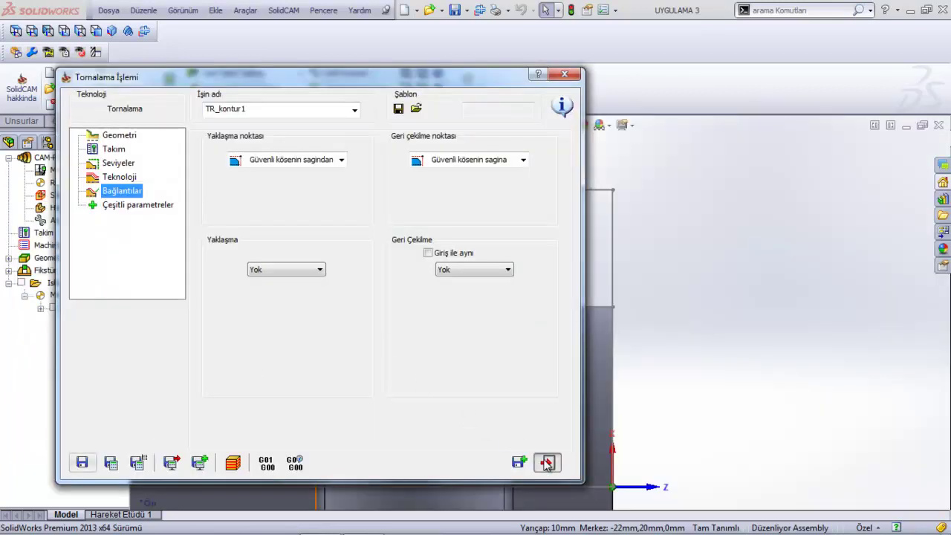
scroll(280, 276, "up", 5)
scroll(331, 294, "down", 3)
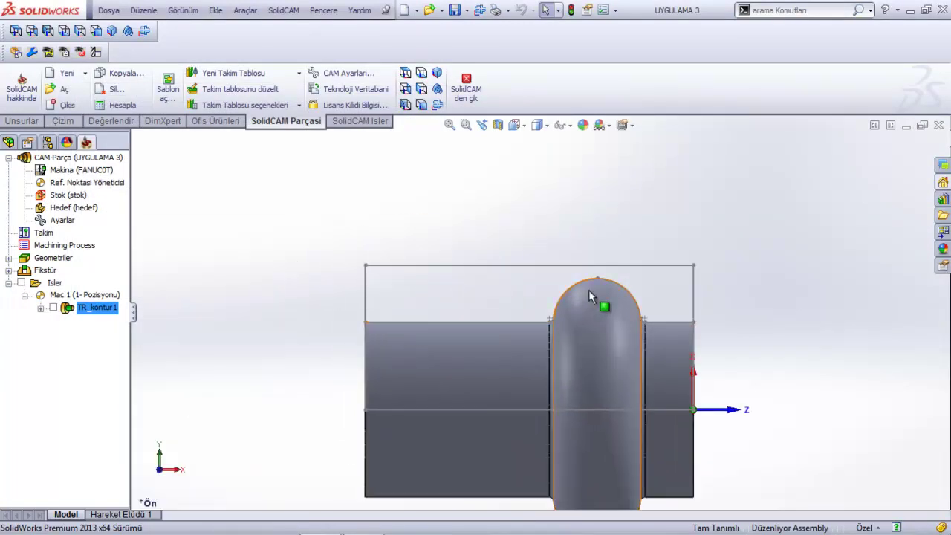
- Add a second turning operation and start its new geometry at the part's top edge
right_click(50, 282)
mouse_move(83, 234)
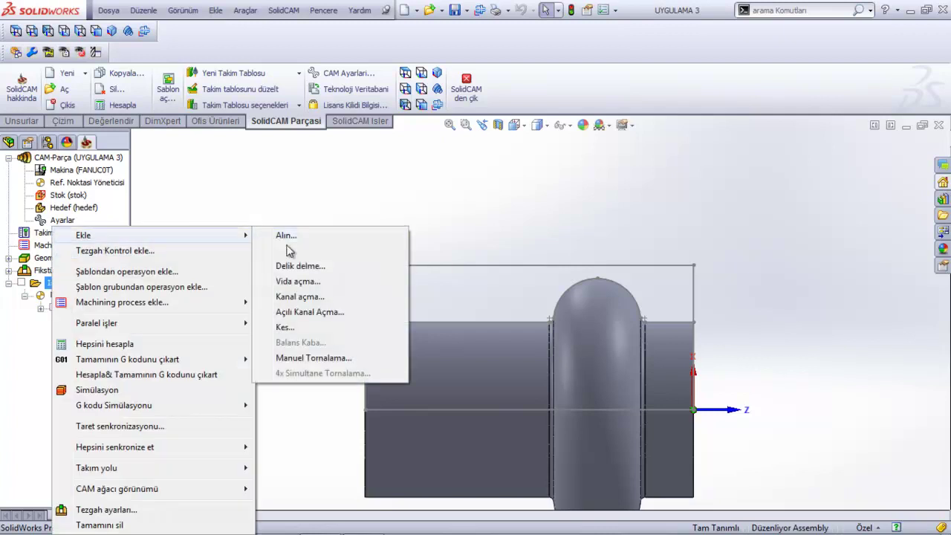
left_click(298, 252)
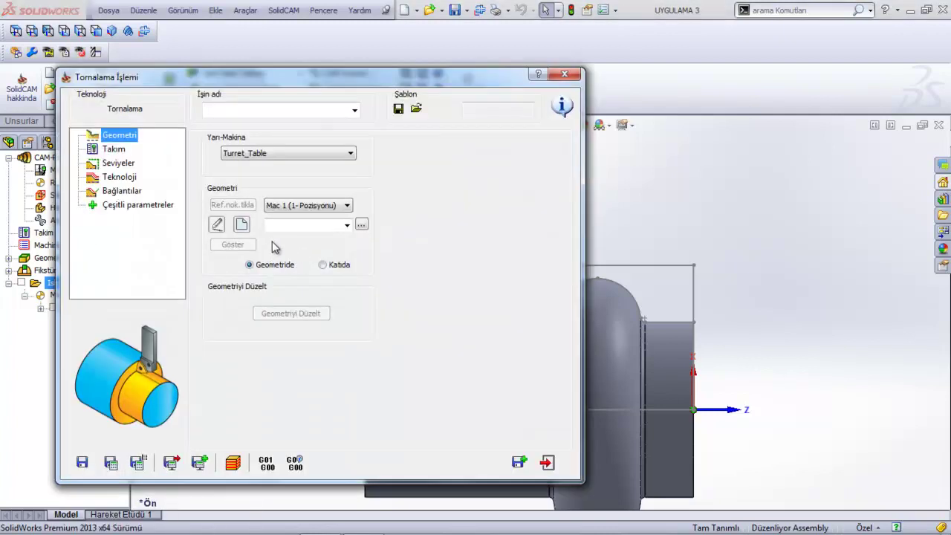
left_click(242, 225)
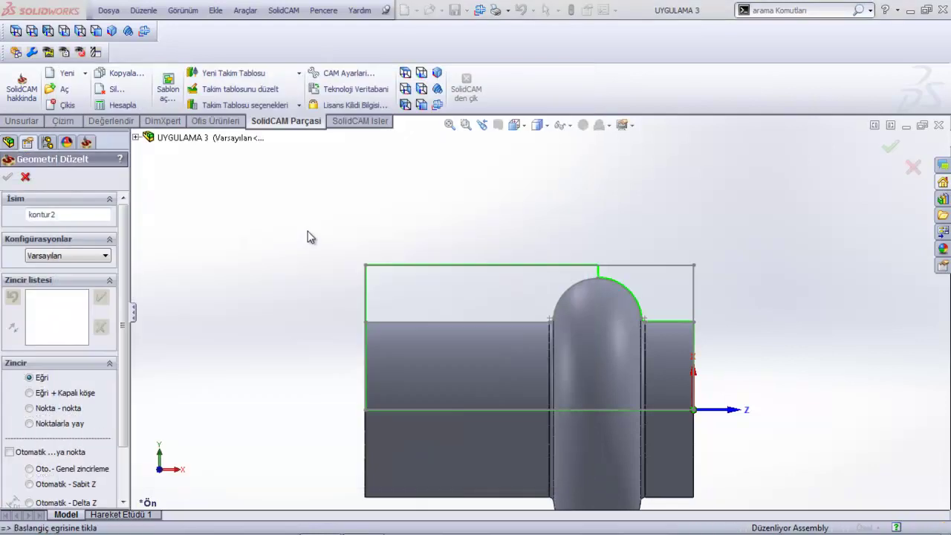
left_click(418, 324)
scroll(556, 325, "down", 2)
scroll(573, 304, "down", 3)
- Extend the kontur2 chain over the fillet and groove arc, then accept and confirm it
left_click(509, 274)
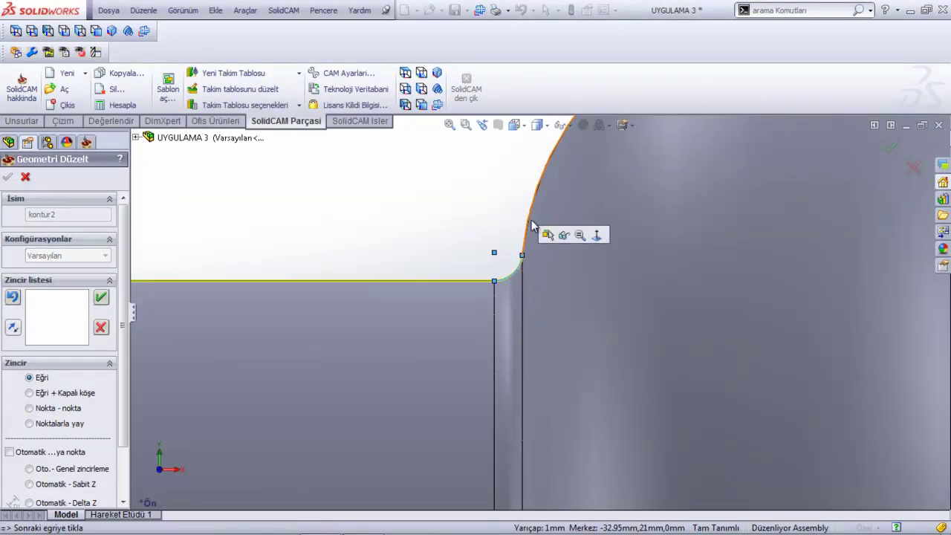
left_click(529, 215)
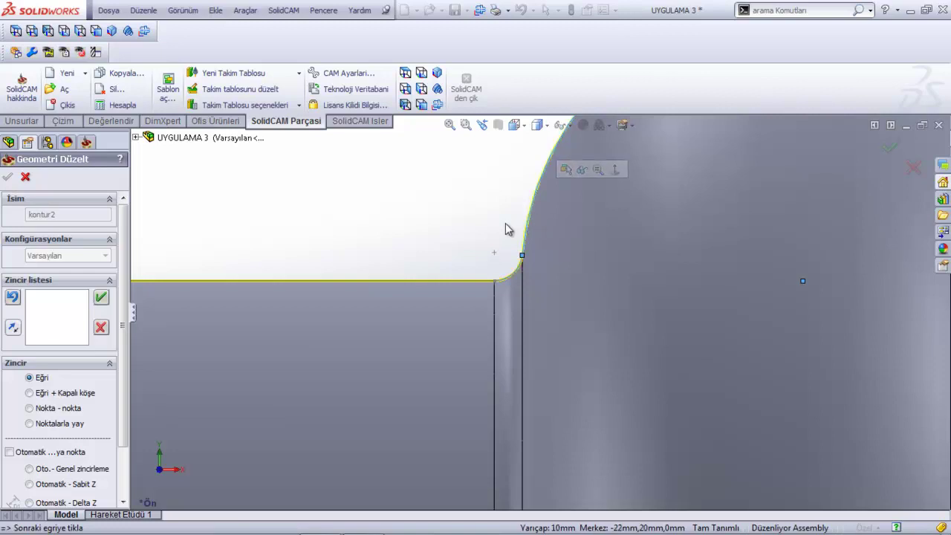
scroll(505, 228, "up", 3)
scroll(475, 241, "up", 2)
scroll(458, 251, "up", 2)
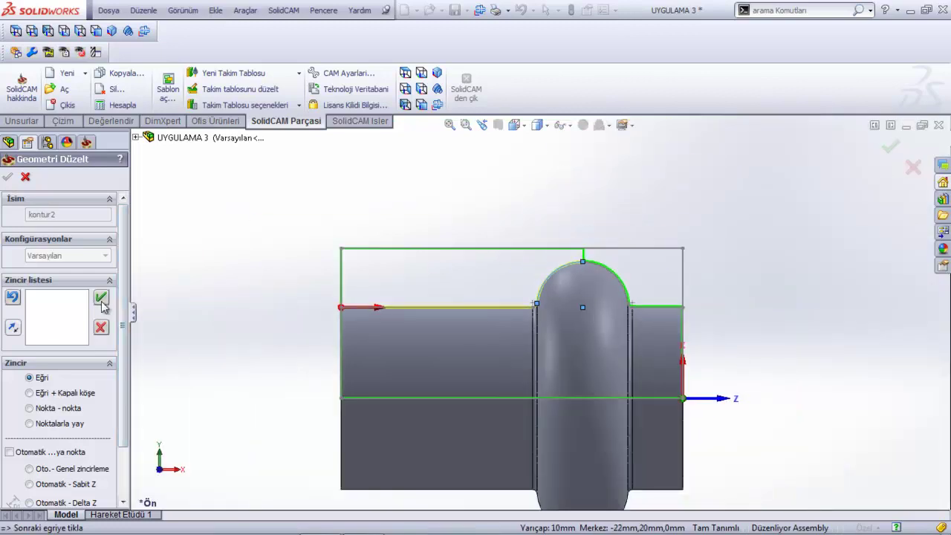
left_click(100, 298)
left_click(8, 179)
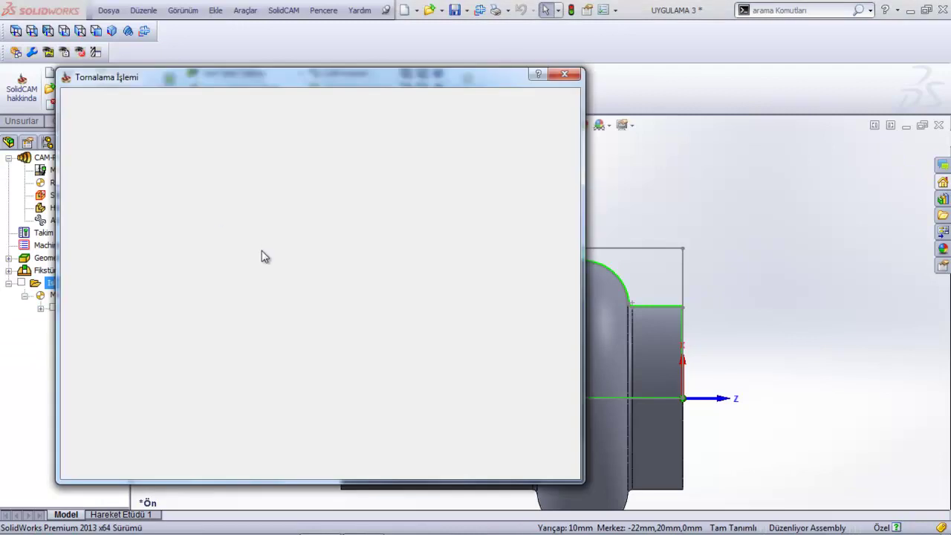
- Create a Dis_Kaba external roughing tool 3 on station 3A with a chosen holder and assign it
left_click(106, 152)
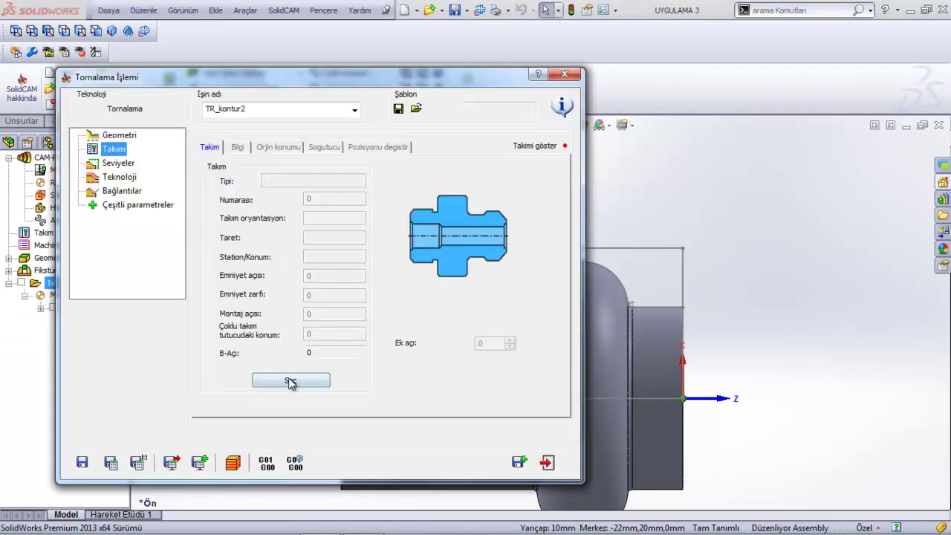
left_click(291, 382)
right_click(149, 297)
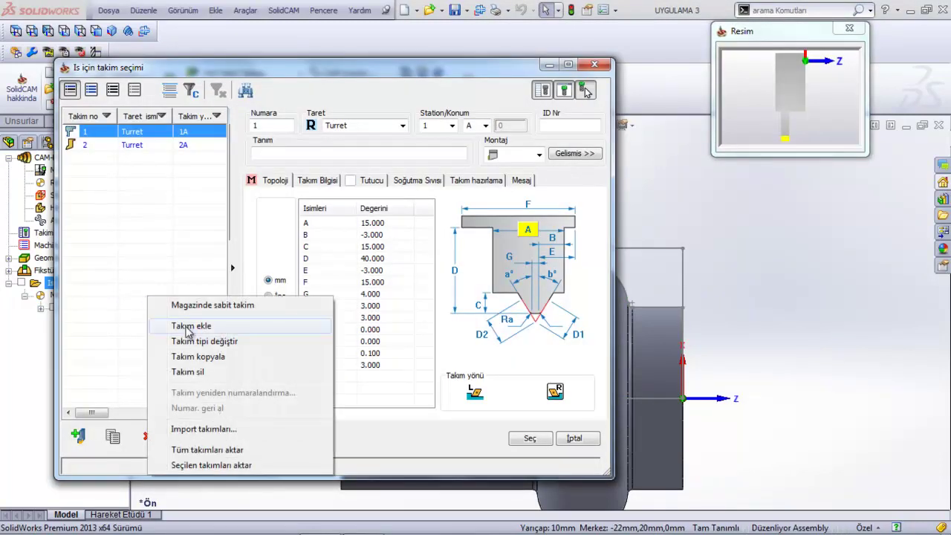
left_click(190, 331)
double_click(263, 246)
left_click(537, 155)
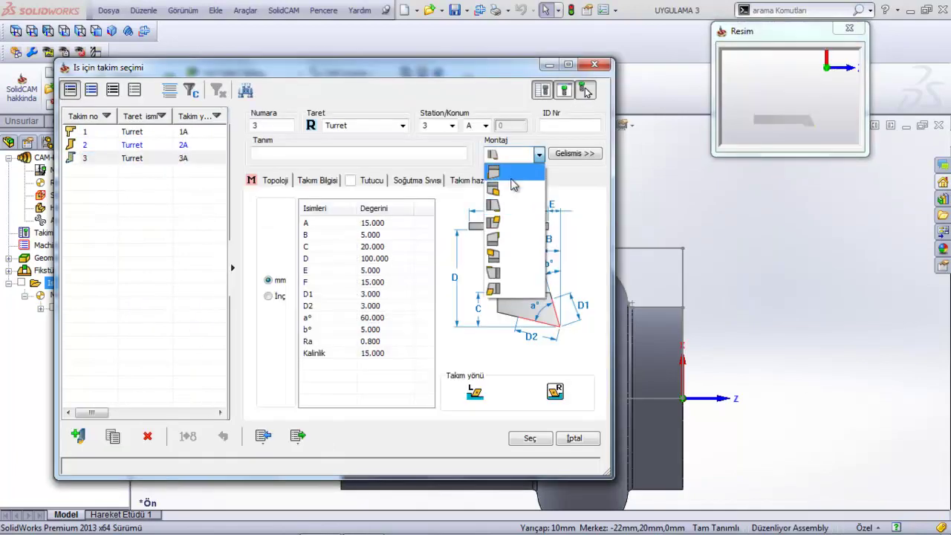
left_click(508, 191)
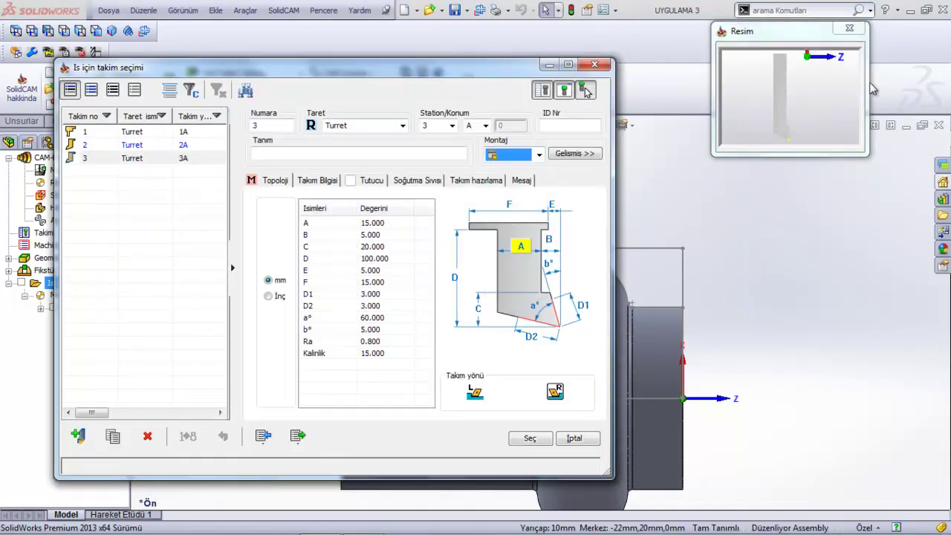
left_click(530, 443)
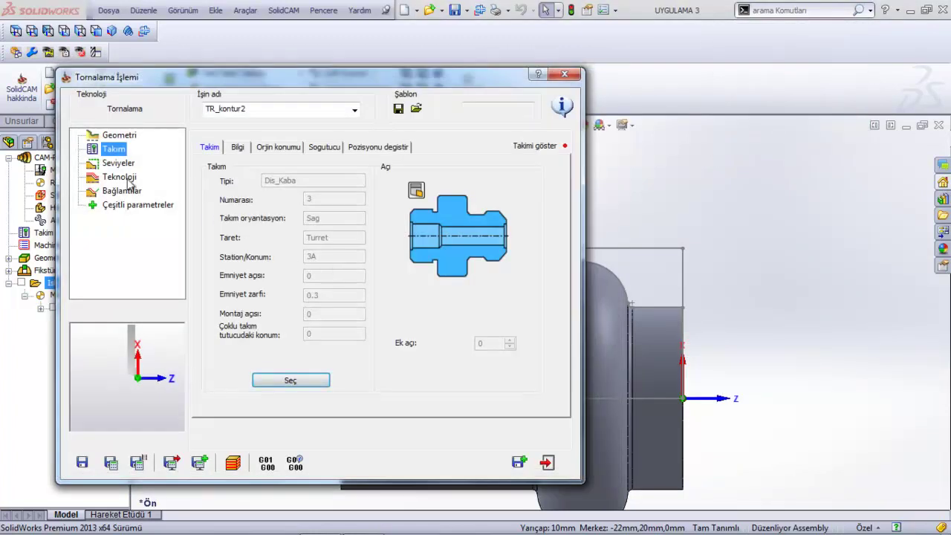
- Check the safety levels and turn on Döngü kullan in the Technology settings
left_click(113, 165)
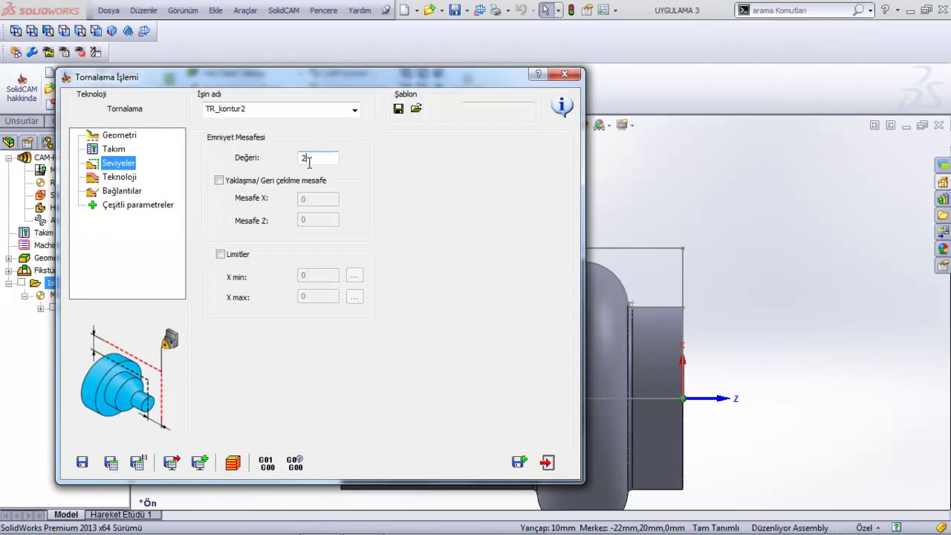
left_click(132, 179)
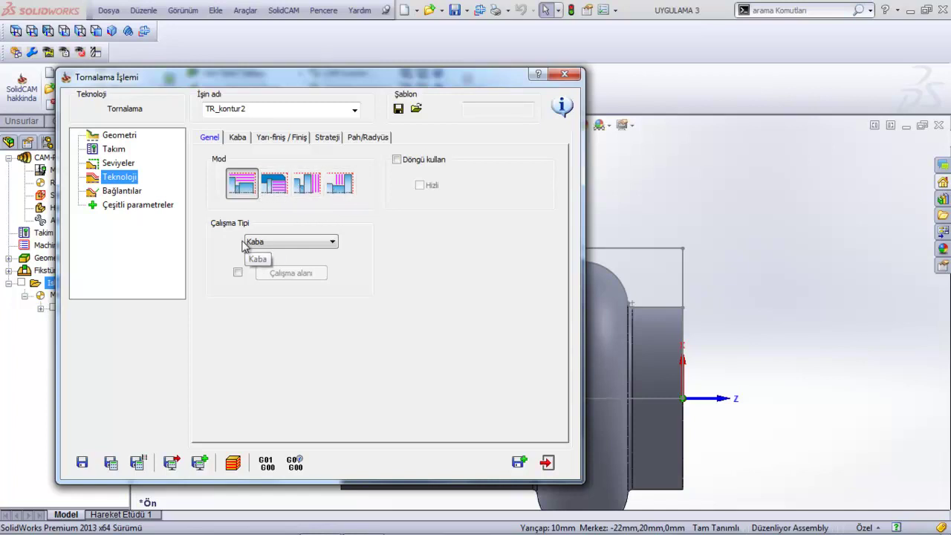
left_click(397, 159)
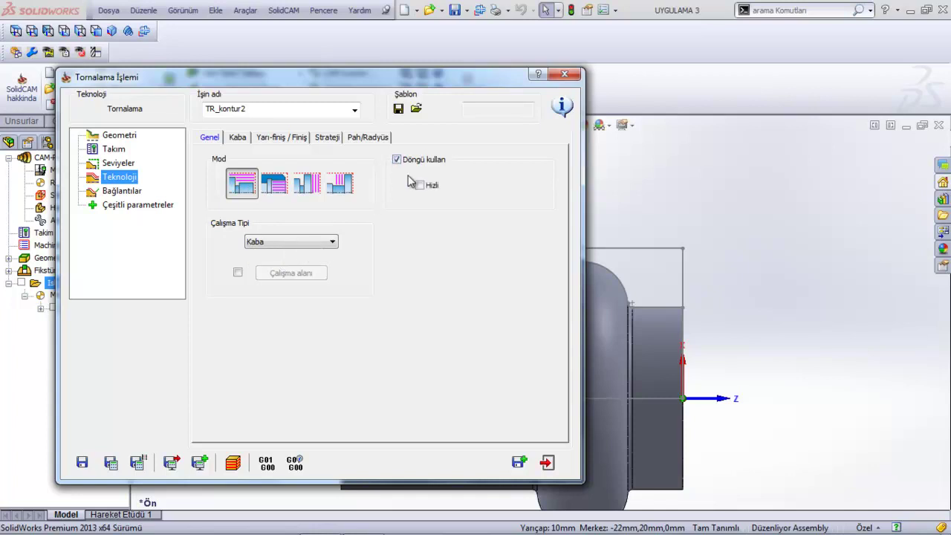
- Set roughing to Yumuşak with a ZX offset of 0.2/0.2 and a 0.2 retract
left_click(239, 138)
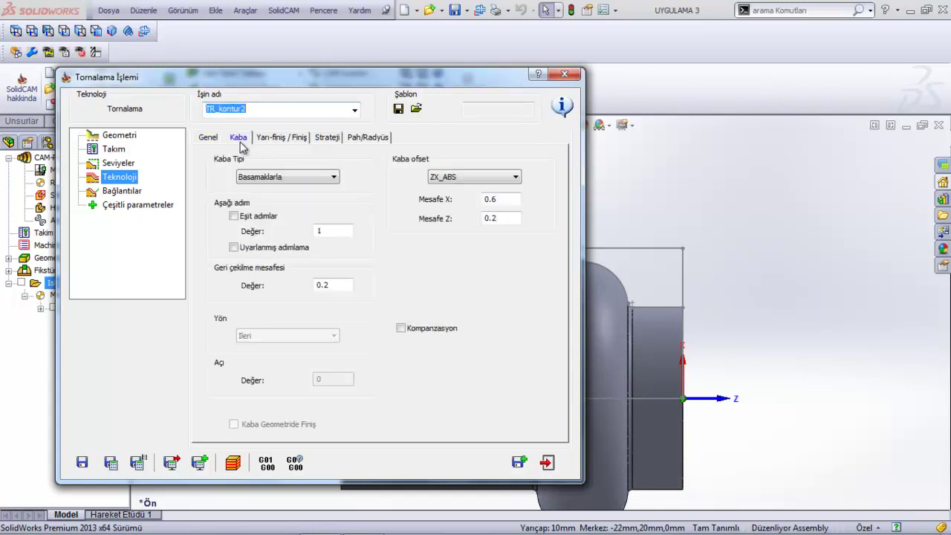
left_click(274, 178)
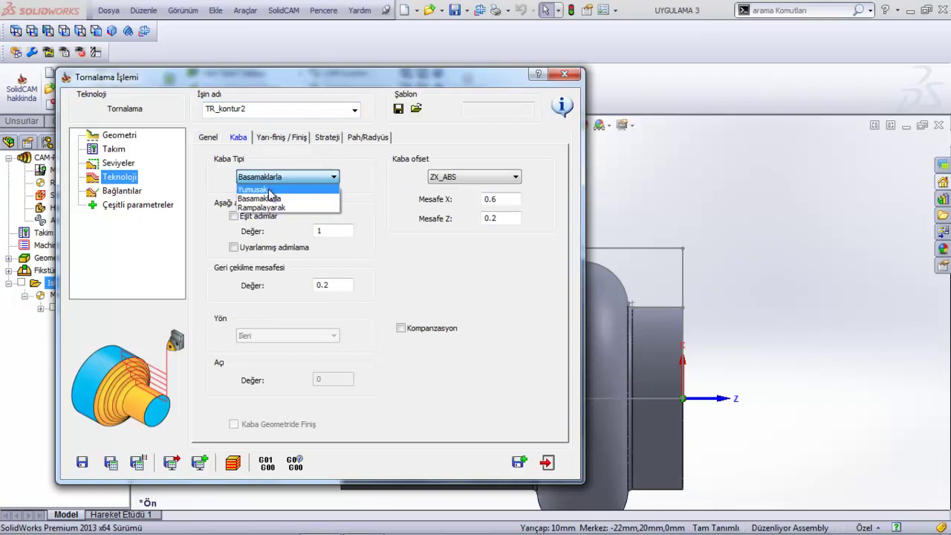
left_click(270, 190)
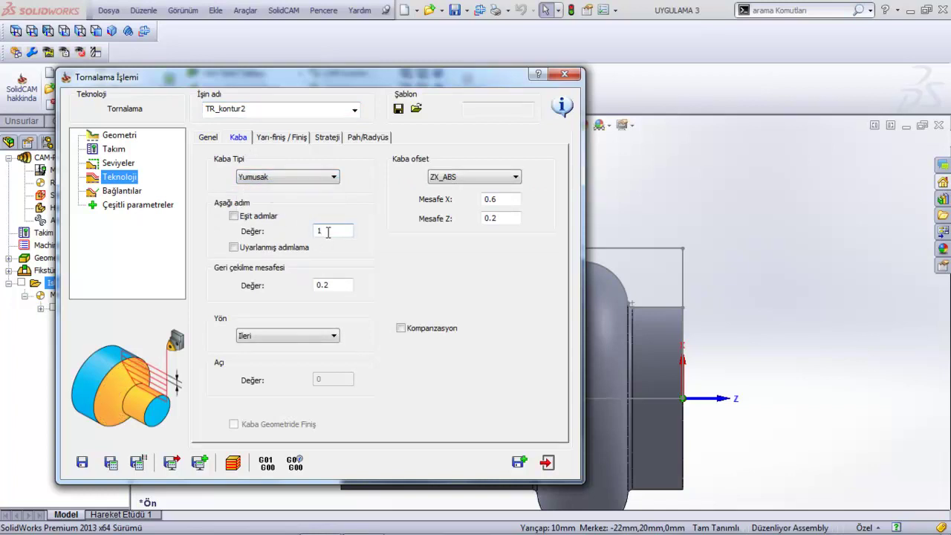
left_click(340, 286)
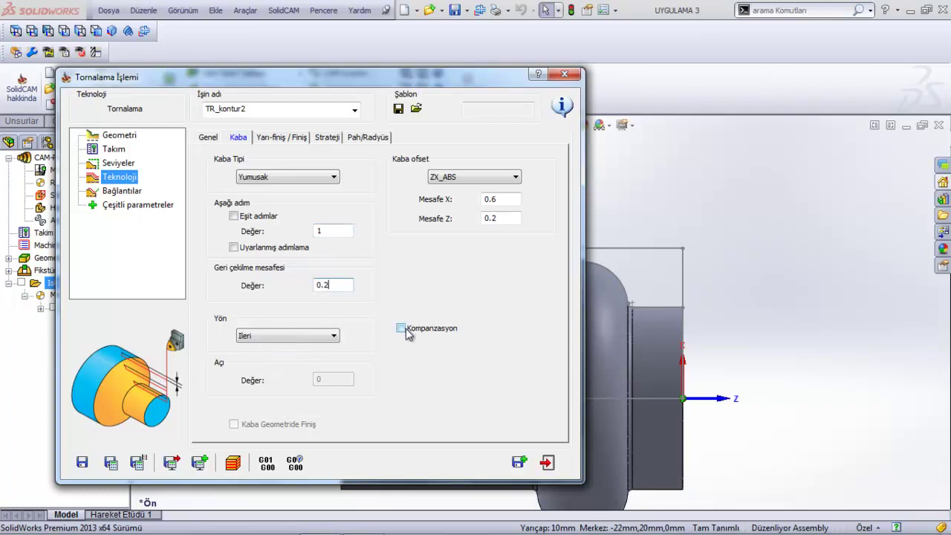
left_click(461, 180)
left_click(460, 199)
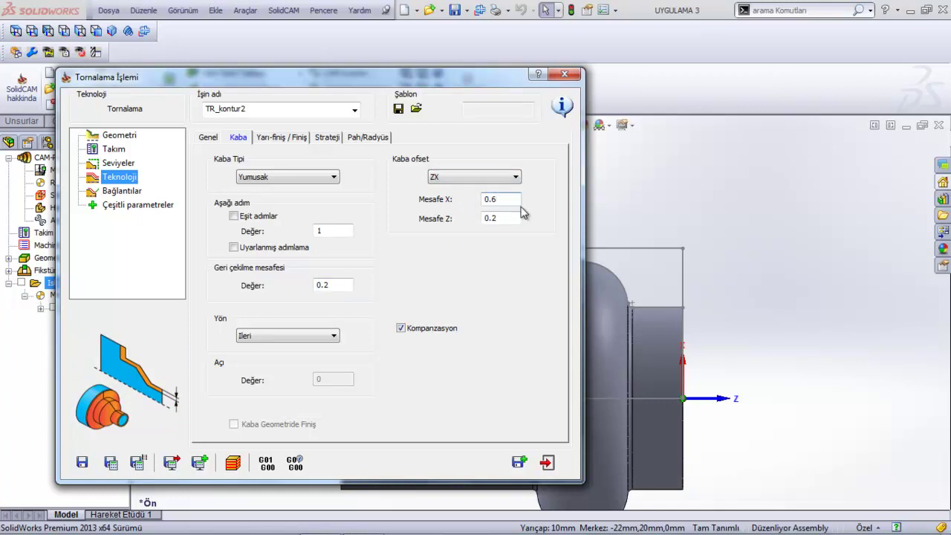
left_click(502, 199)
type("0.2")
left_click(499, 219)
left_click(295, 140)
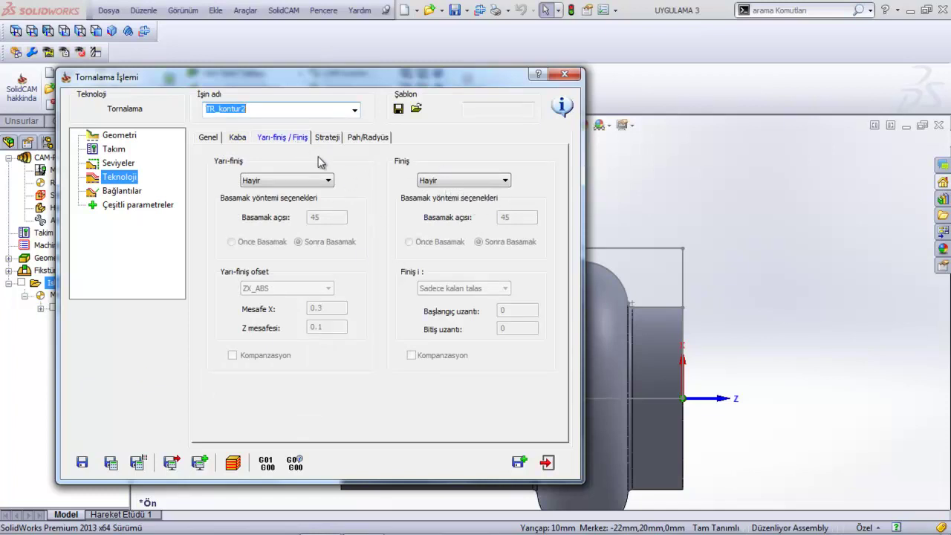
- Review strategy, chamfer and link settings, then save and calculate, dismissing the offset error
left_click(323, 141)
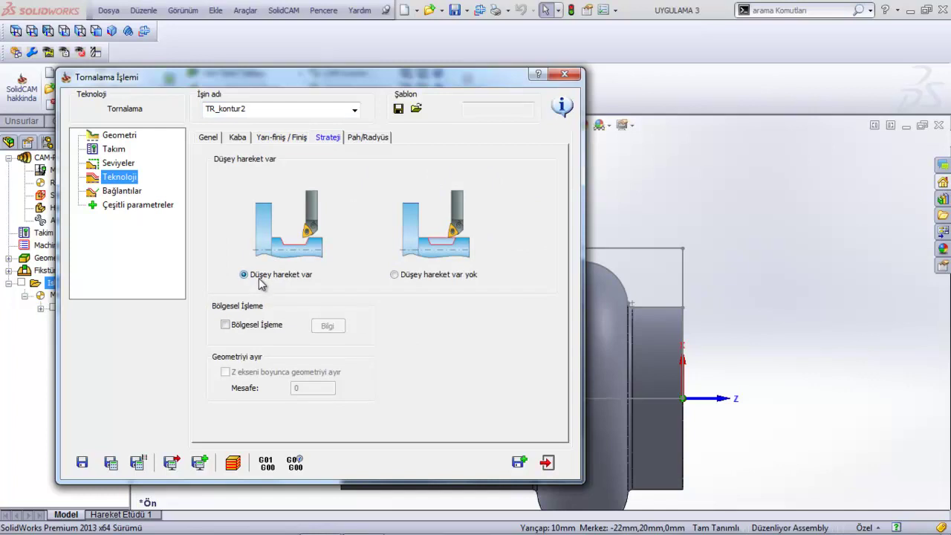
left_click(367, 138)
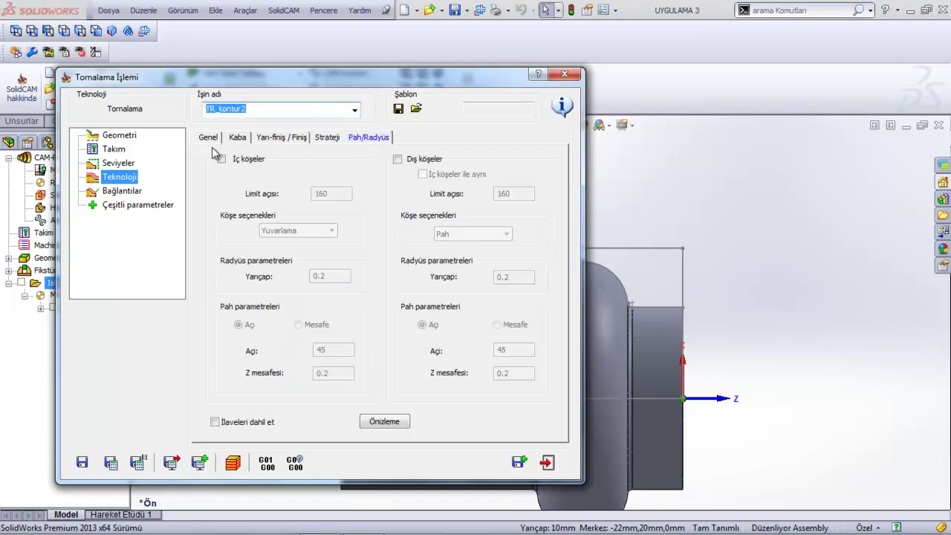
left_click(122, 190)
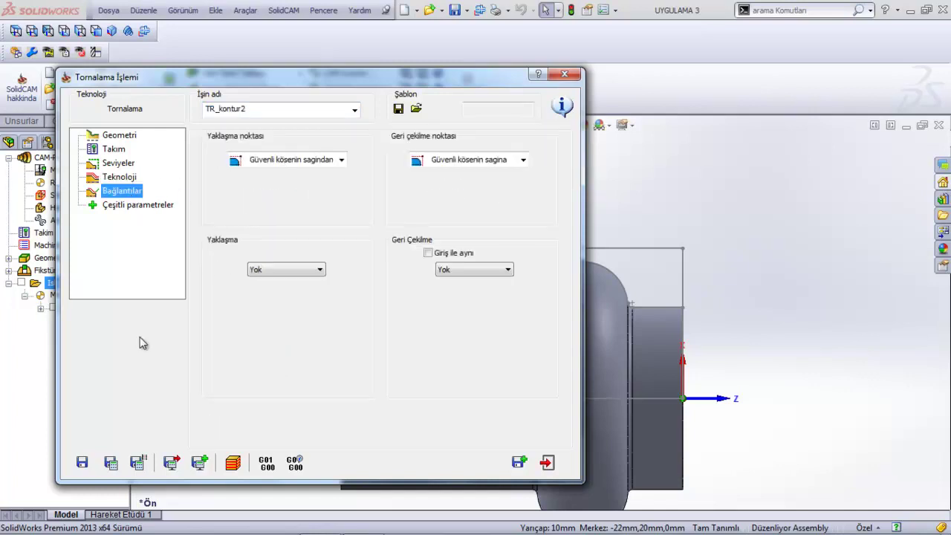
left_click(110, 462)
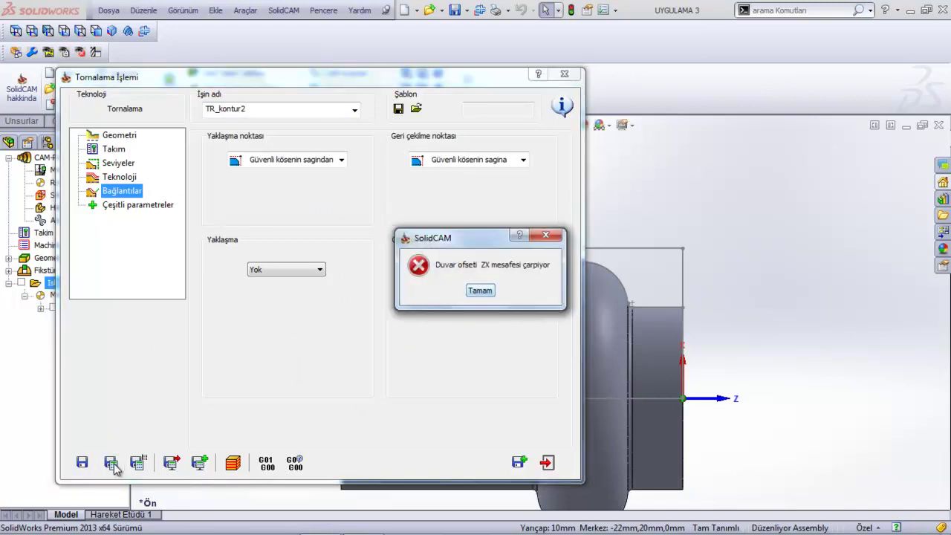
left_click(480, 290)
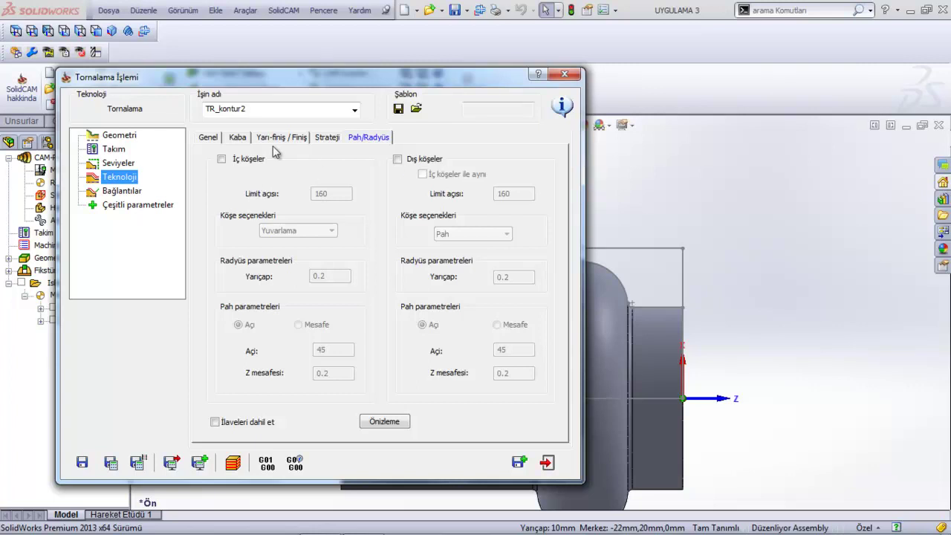
- Switch the roughing offset to ZX_ABS and open the TR_kontur2 simulation
left_click(205, 140)
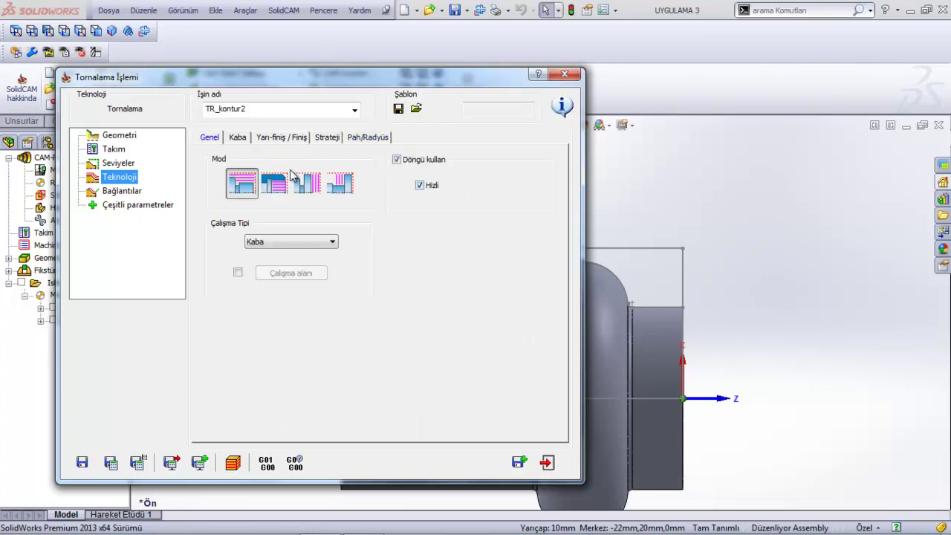
left_click(241, 141)
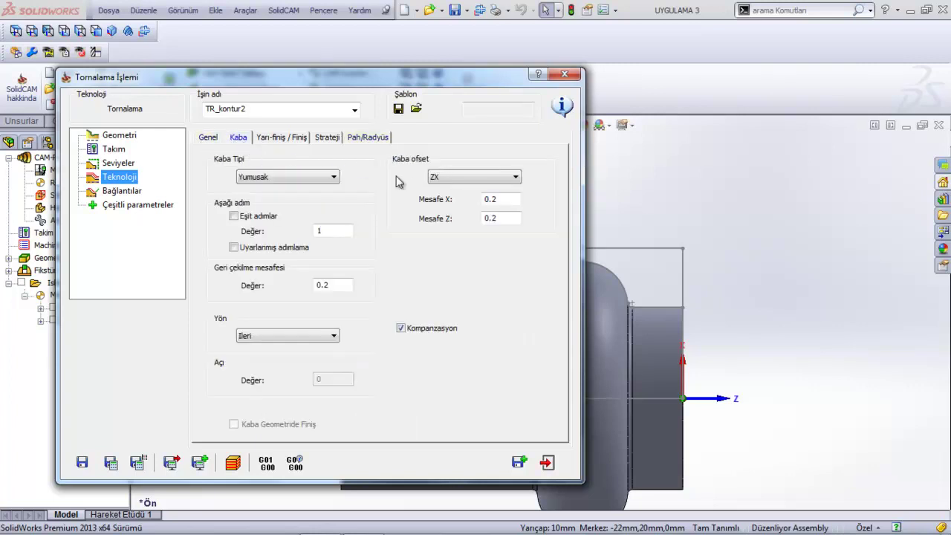
left_click(473, 180)
left_click(475, 206)
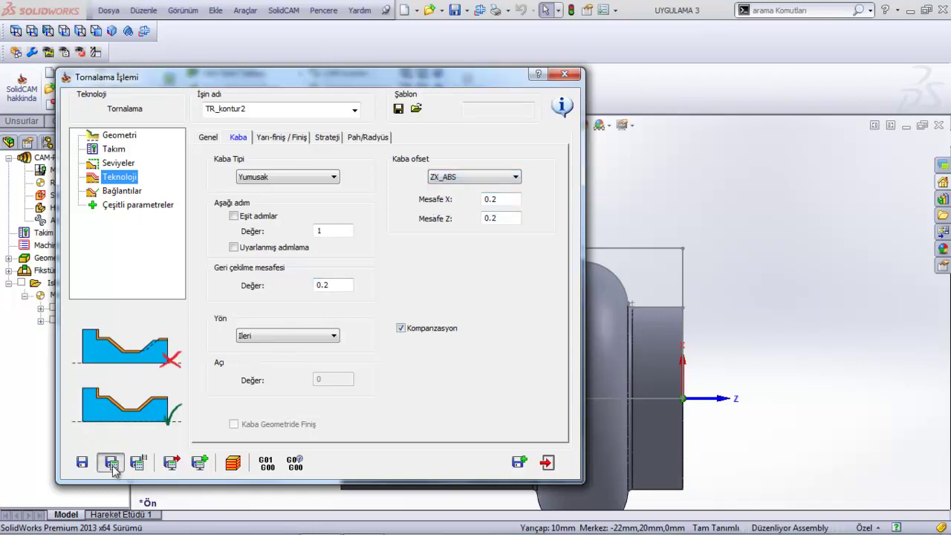
left_click(224, 462)
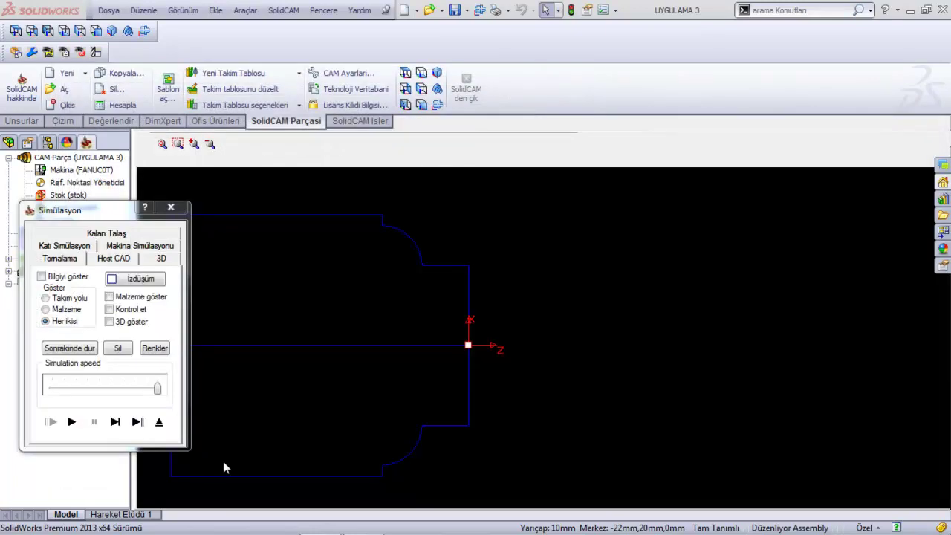
- Play the TR_kontur2 roughing passes over the left section, then close the simulation
left_click(71, 421)
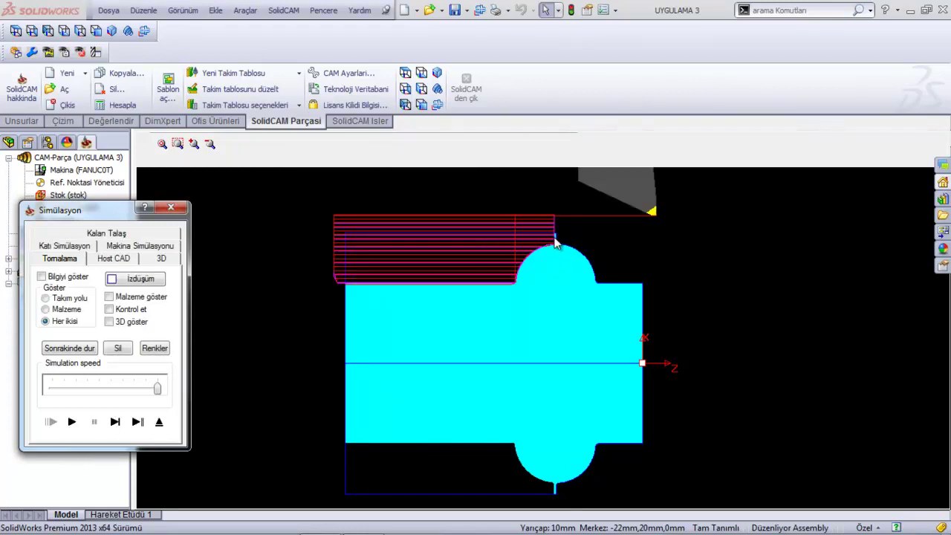
left_click(159, 422)
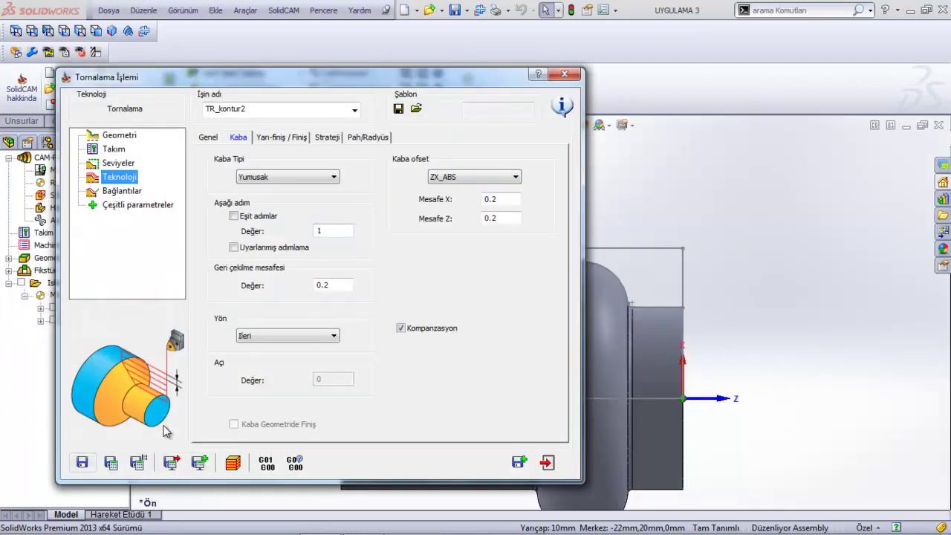
- Extend the end of the kontur2 chain by 2 (Mesafesi), then recalculate TR_kontur2 and open its simulation
left_click(116, 136)
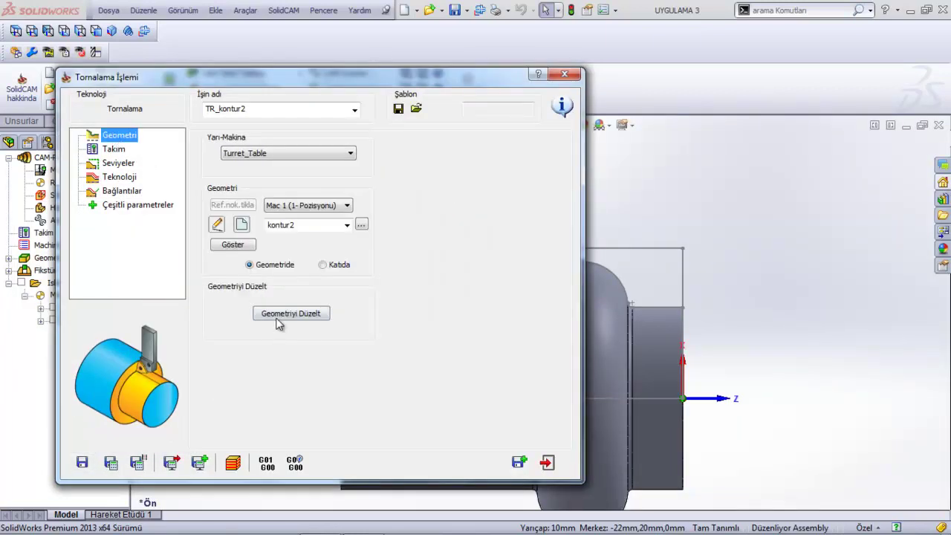
left_click(290, 313)
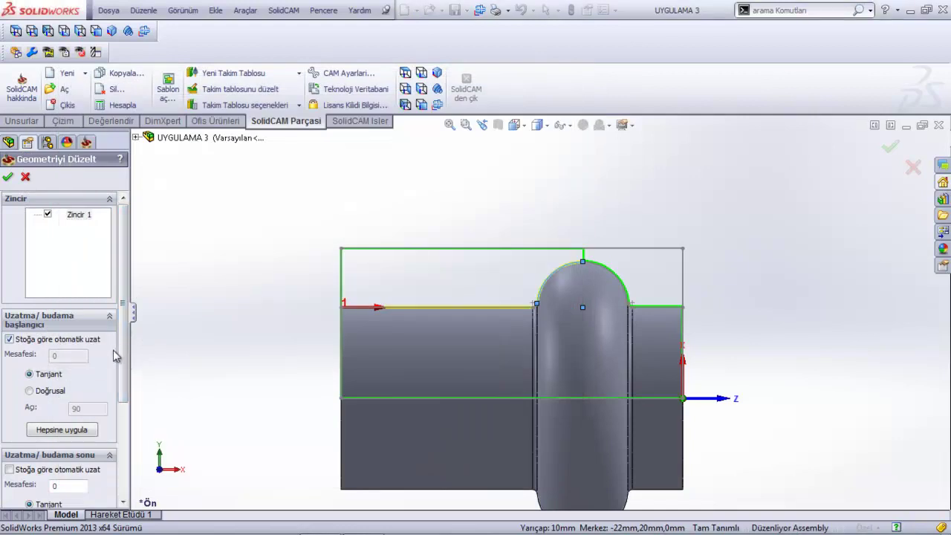
scroll(124, 388, "down", 1)
scroll(124, 388, "down", 3)
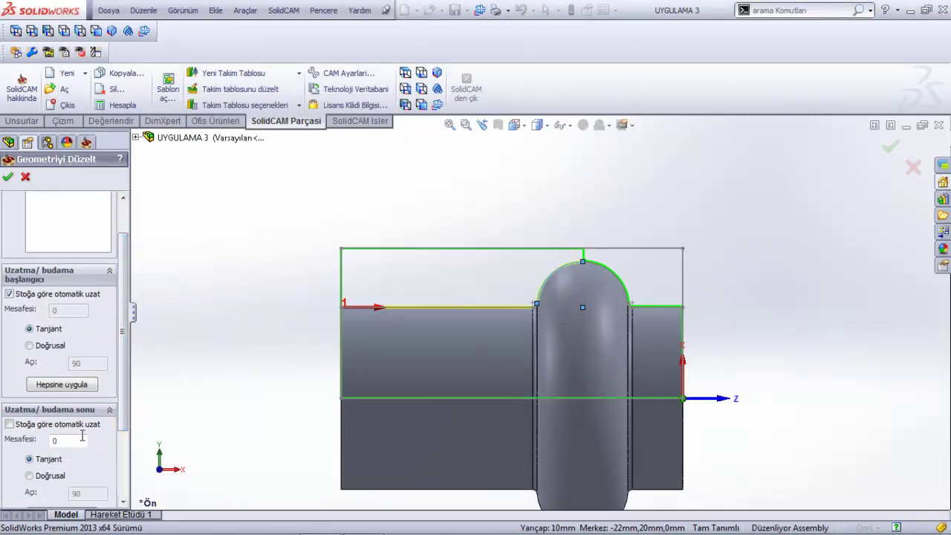
left_click(53, 440)
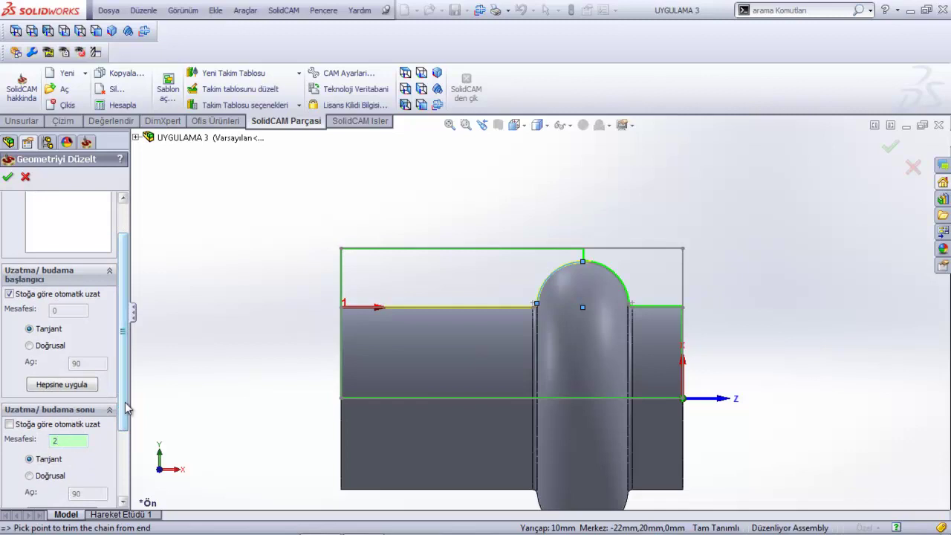
scroll(122, 379, "up", 4)
left_click(8, 179)
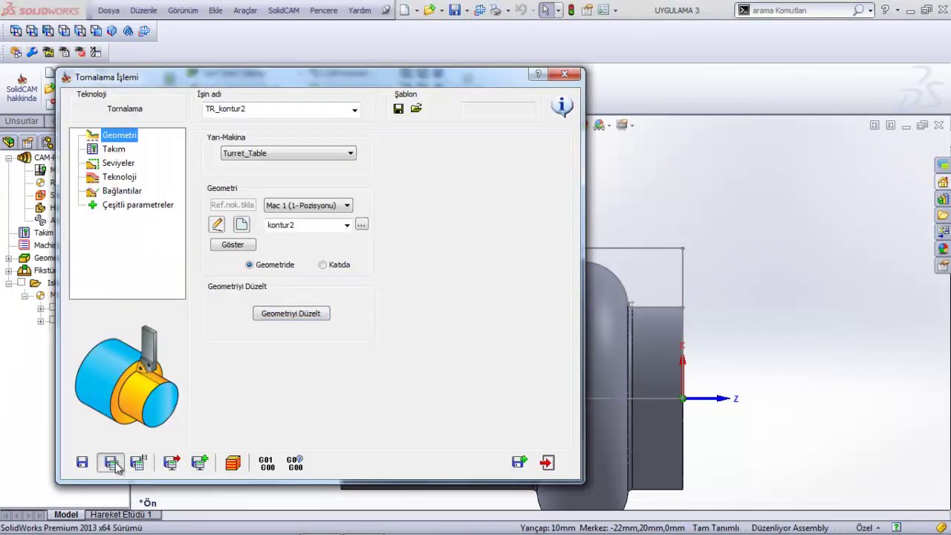
left_click(233, 462)
middle_click_drag(314, 369, 498, 376, "ctrl")
- Play the revised TR_kontur2 roughing simulation, check its Simülasyon Verisi position and time data, then close it
left_click(72, 421)
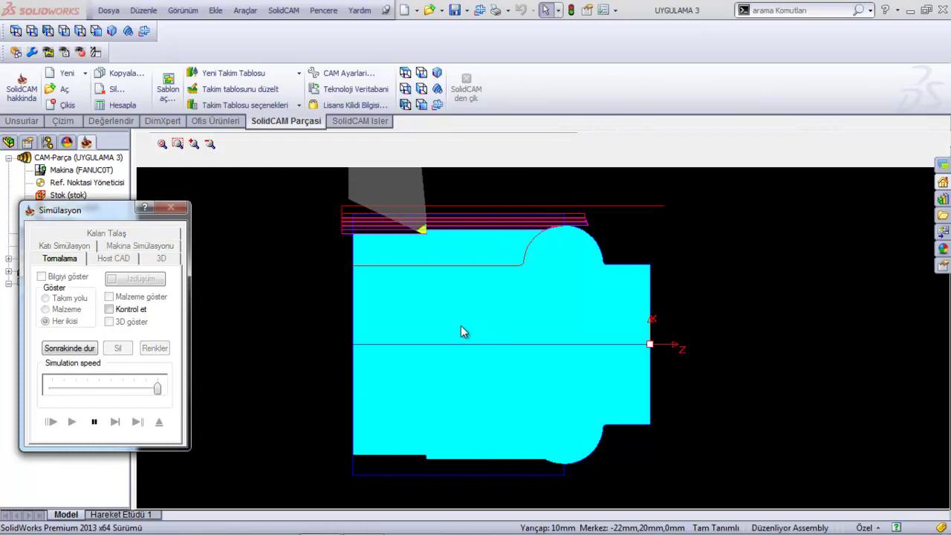
mouse_move(500, 329)
middle_mouse_down("ctrl")
mouse_move(618, 338)
mouse_move(457, 333)
mouse_move(519, 327)
mouse_move(490, 310)
middle_mouse_up("ctrl")
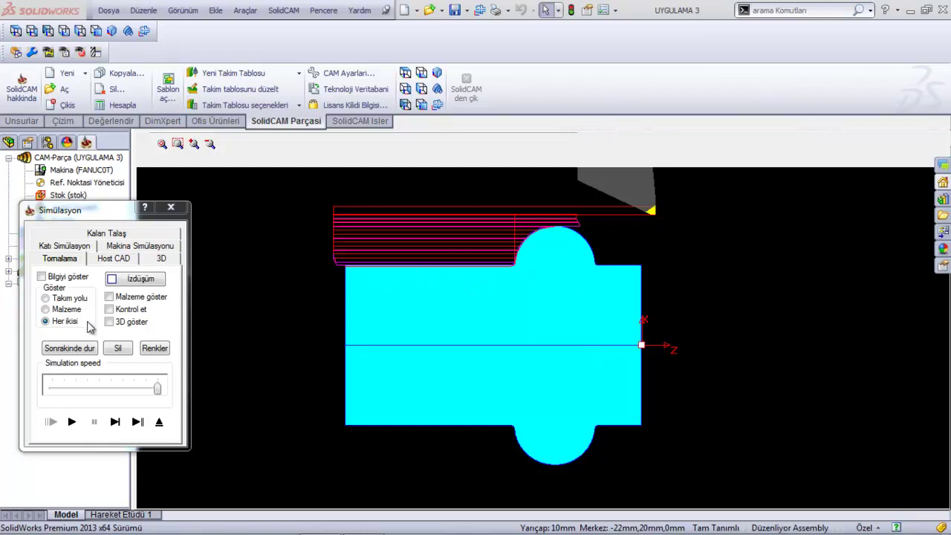
left_click(42, 278)
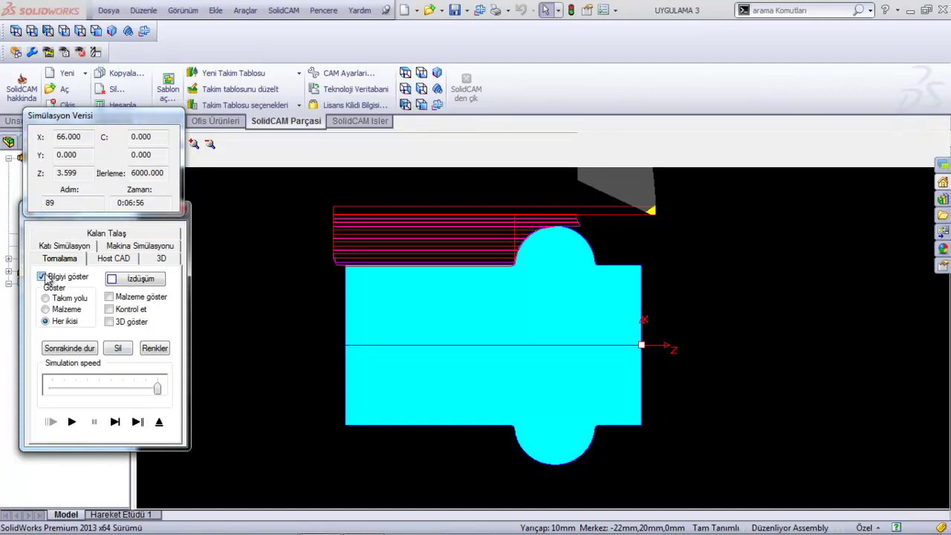
left_click(43, 277)
left_click(158, 421)
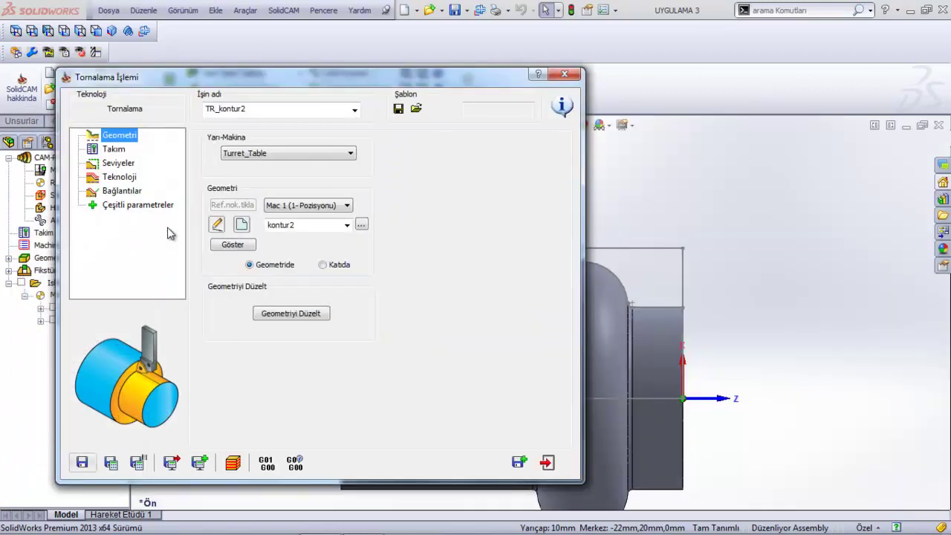
- Check TR_kontur2's Takım page and its Bilgi feed and spindle values, then exit the operation
left_click(115, 150)
left_click(236, 148)
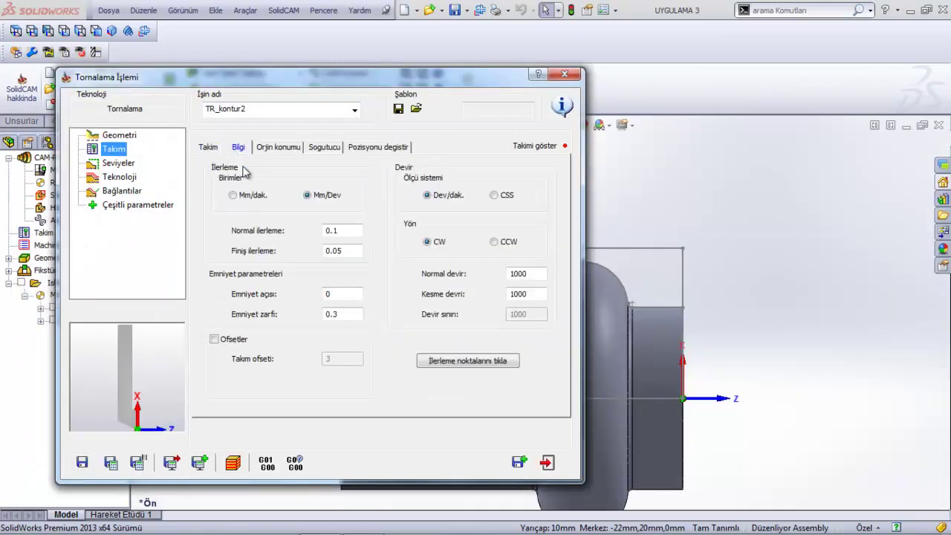
left_click(209, 148)
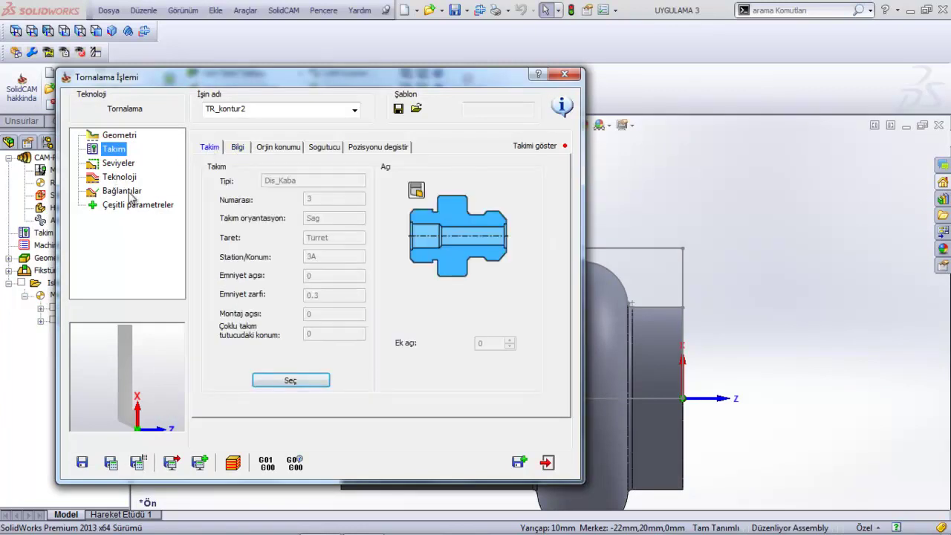
left_click(546, 462)
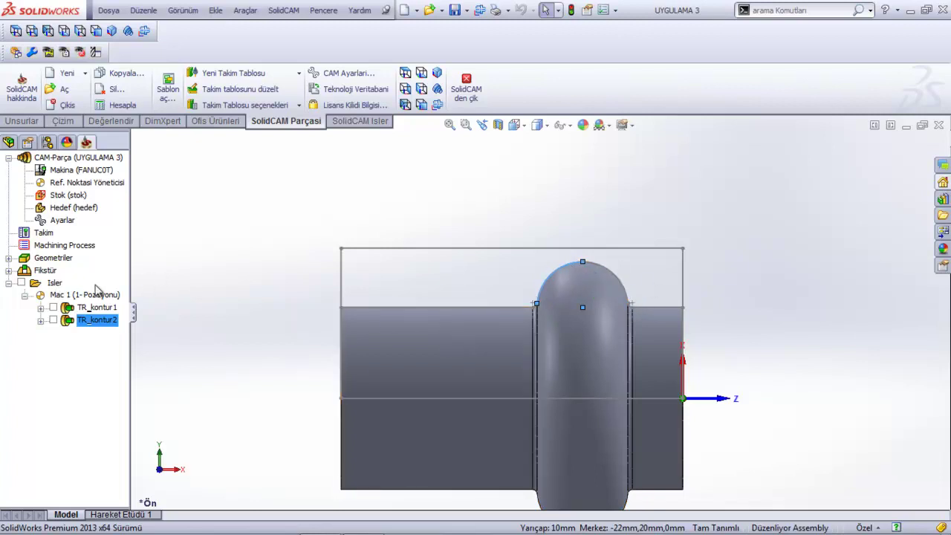
- Add a new Tornalama operation under İşler
right_click(55, 284)
mouse_move(88, 235)
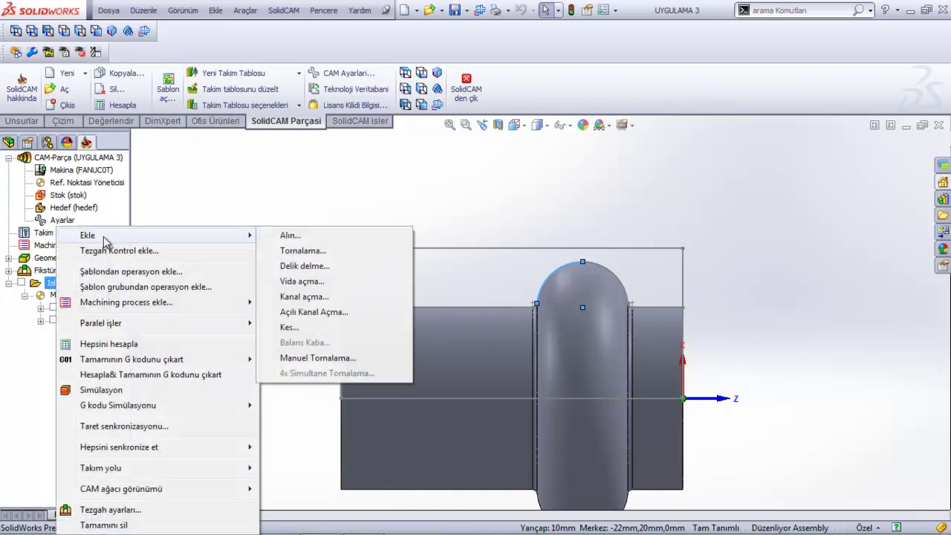
left_click(317, 254)
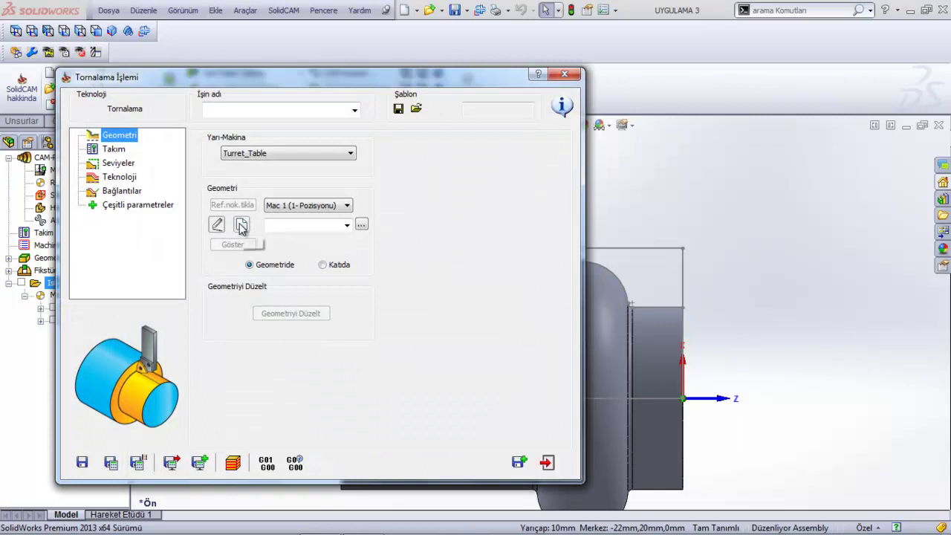
left_click(242, 225)
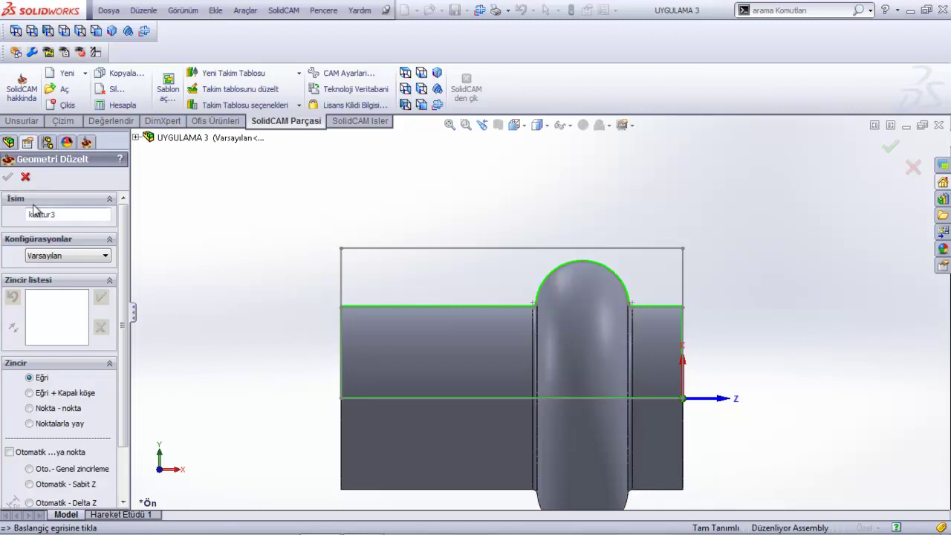
left_click(25, 178)
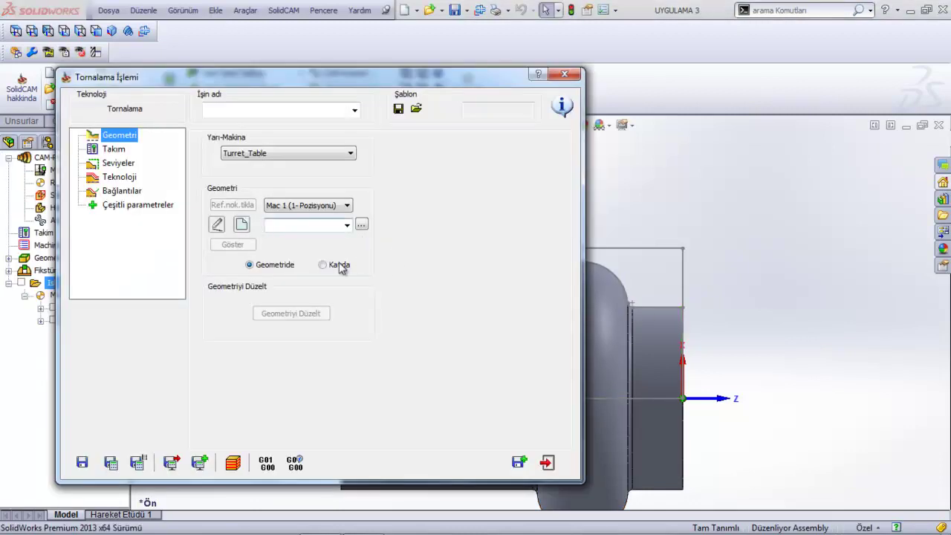
- Create the turn_on_solid geometry on the solid, chained from Yüz9 to Yüz1, and preview it
left_click(242, 223)
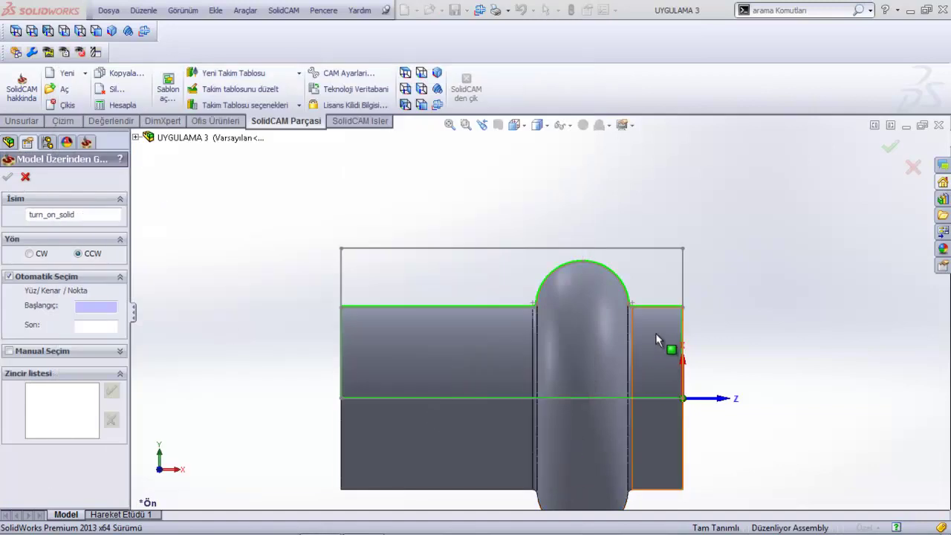
left_click(655, 333)
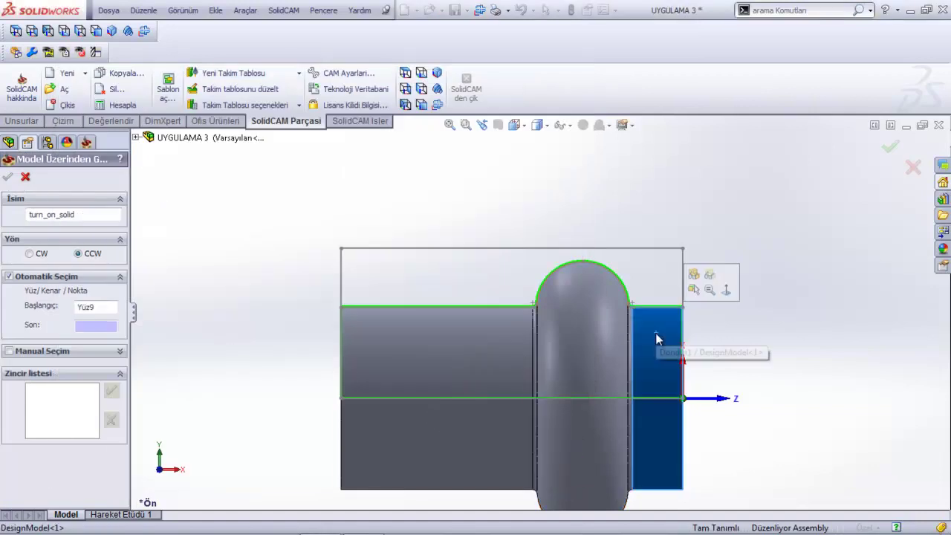
left_click(458, 349)
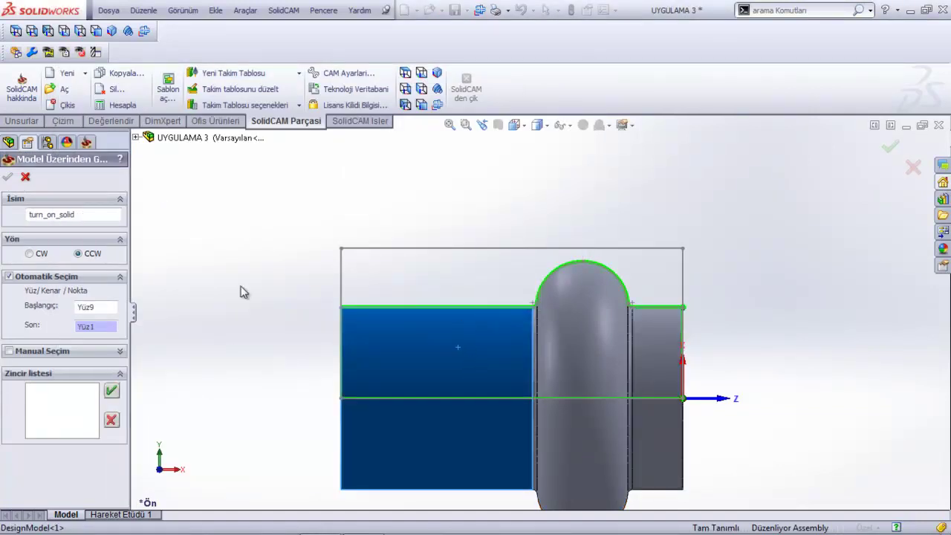
left_click(112, 391)
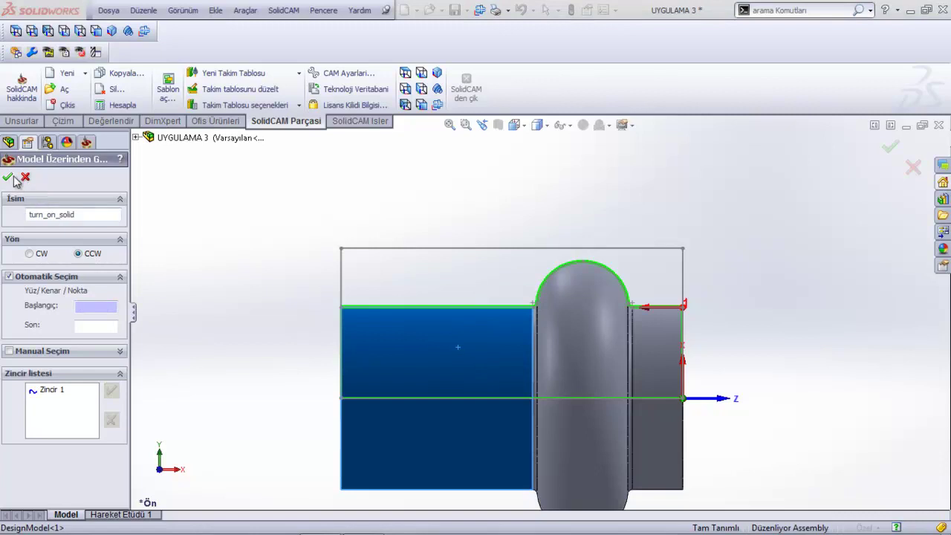
left_click(8, 176)
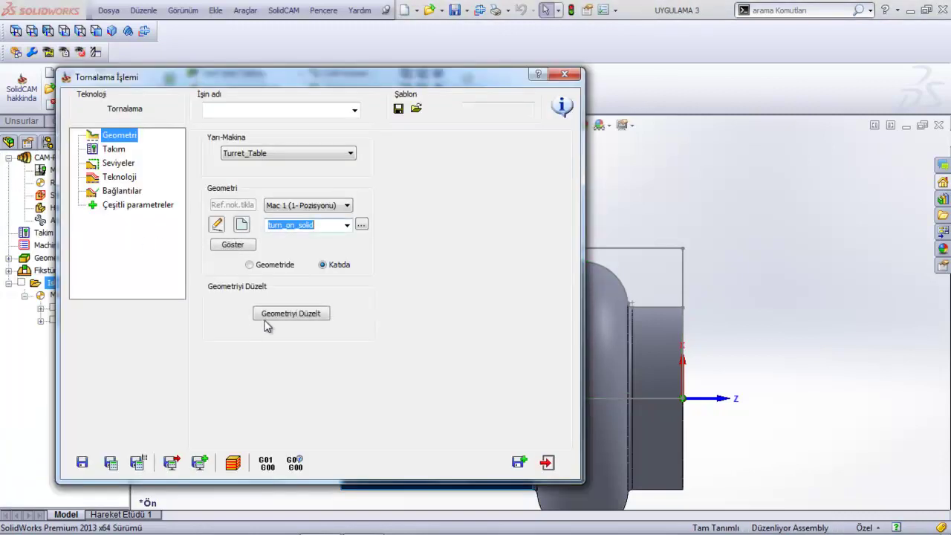
left_click(236, 245)
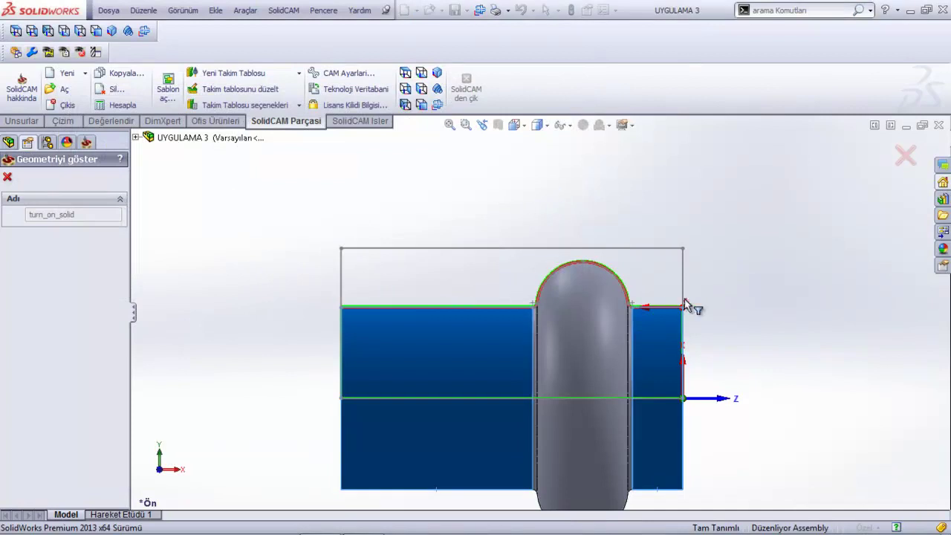
left_click(8, 178)
- Add a new Dis_Kanal grooving tool with a different holder mounting
left_click(114, 150)
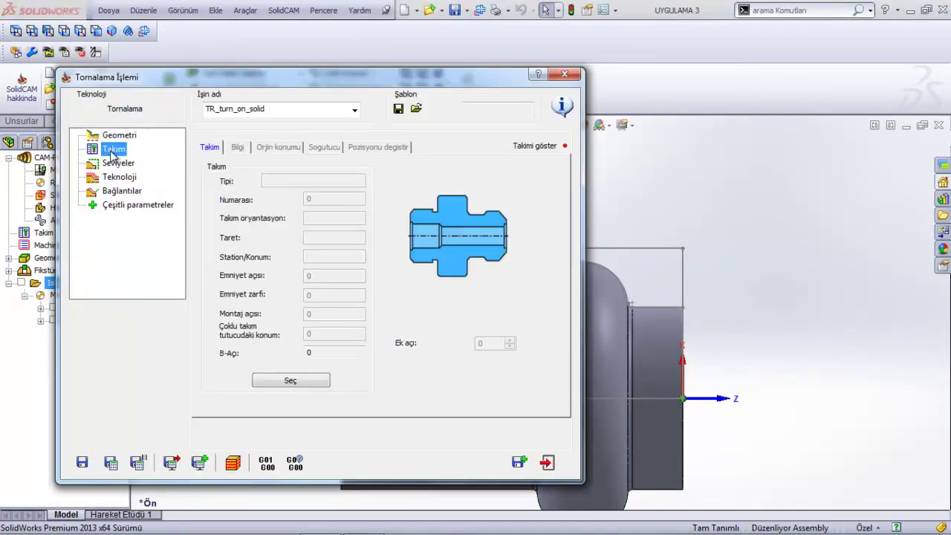
left_click(291, 380)
right_click(120, 308)
left_click(171, 331)
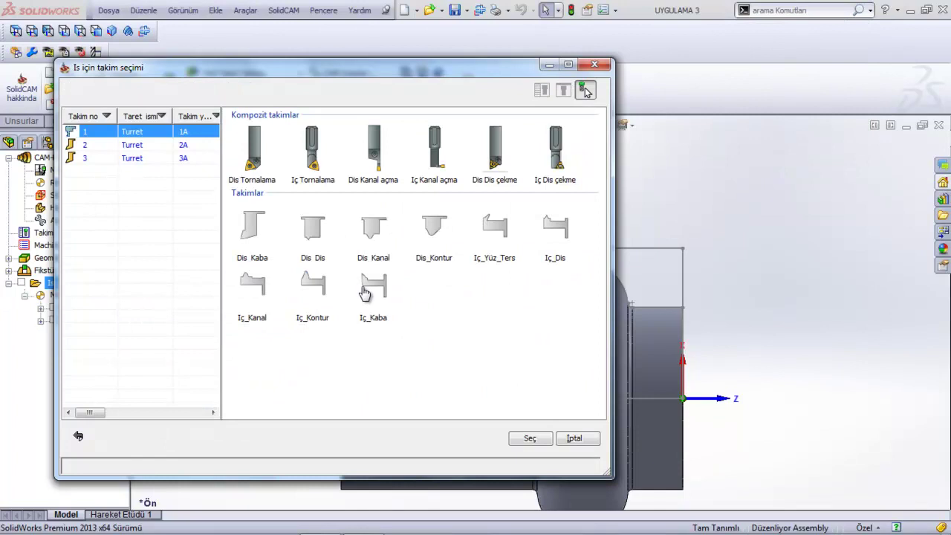
left_click(378, 234)
left_click(517, 154)
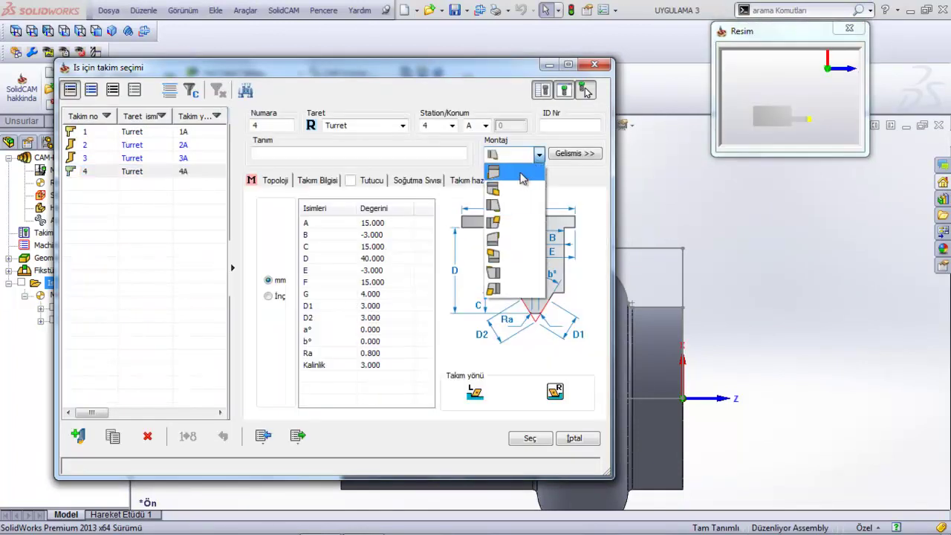
left_click(523, 182)
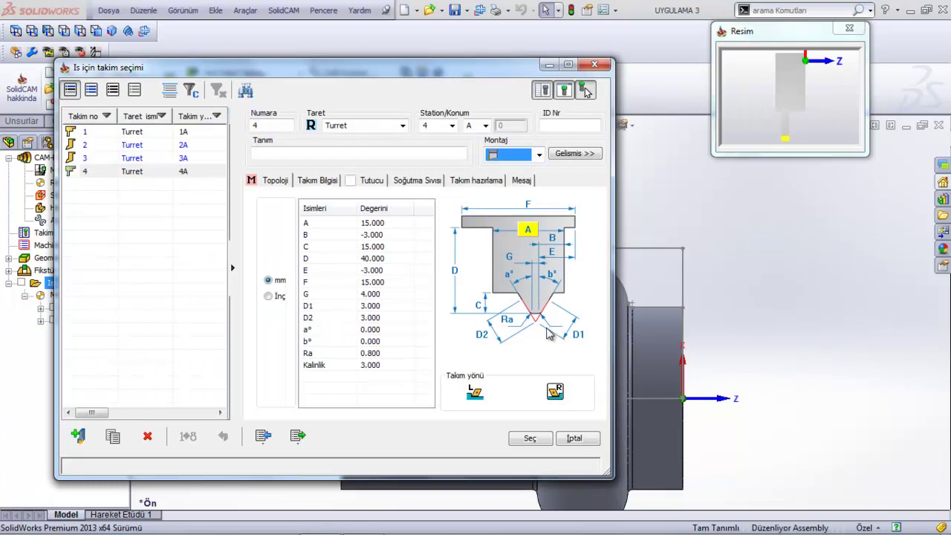
- Set tool 4's G dimension to 3 and Ra to 0.1, and assign it to the operation
left_click(514, 257)
type("3")
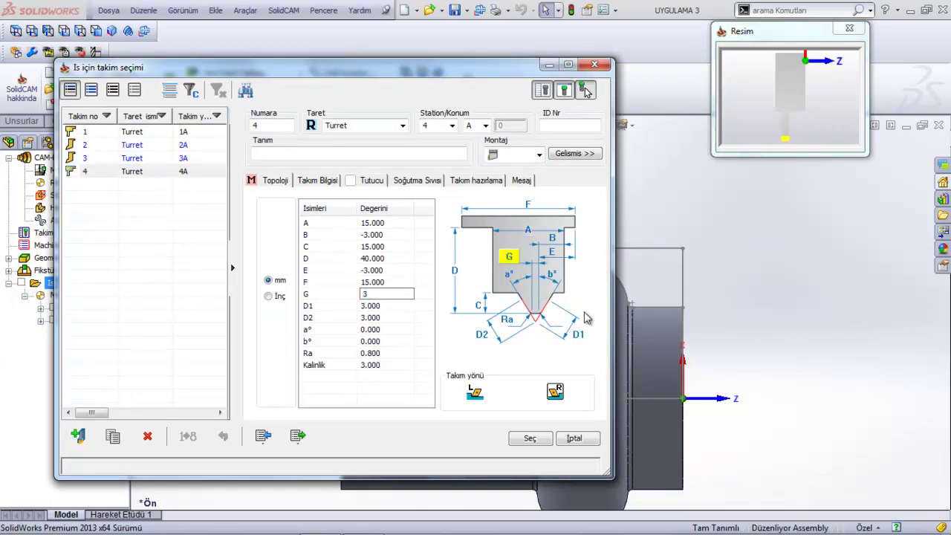
left_click(517, 324)
type("0.1")
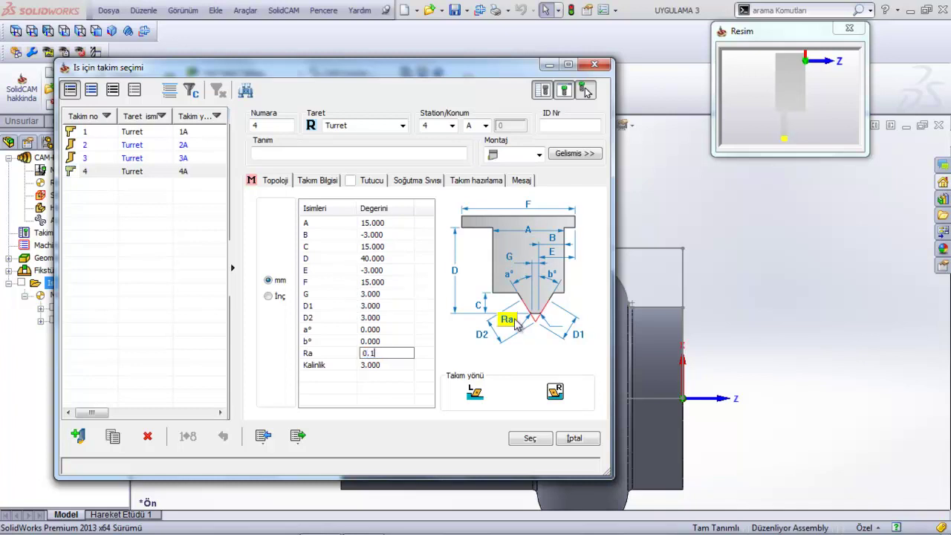
left_click(534, 439)
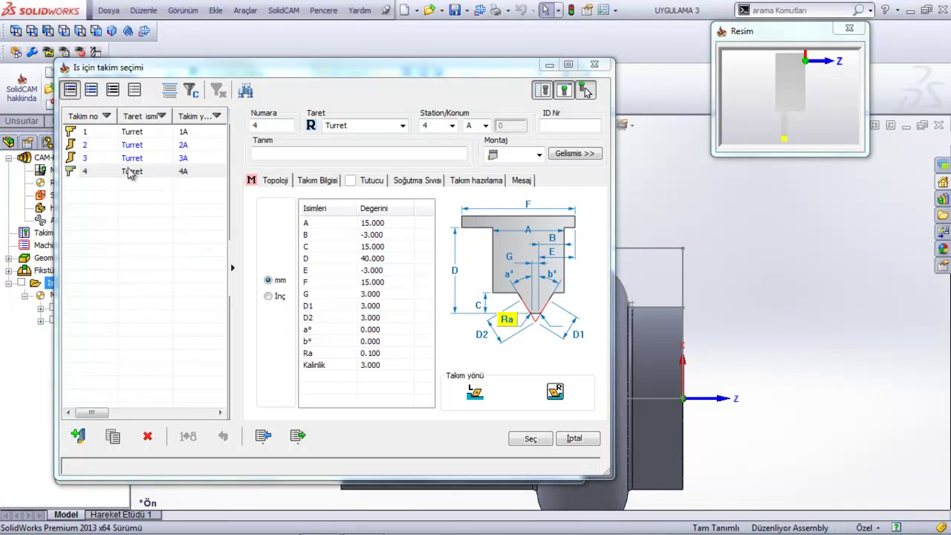
left_click(119, 163)
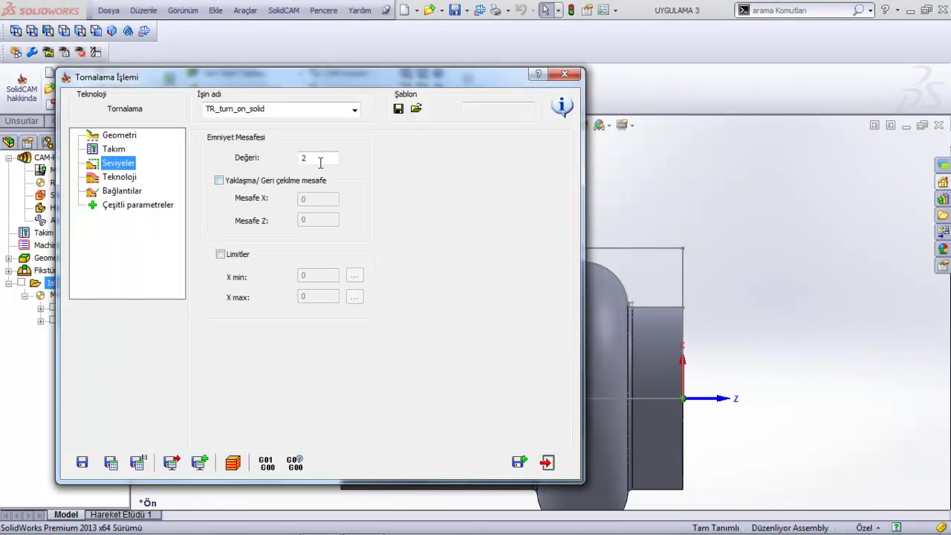
- Set the operation's Çalışma Tipi to Finiş sadece (finish only)
left_click(320, 159)
left_click(123, 182)
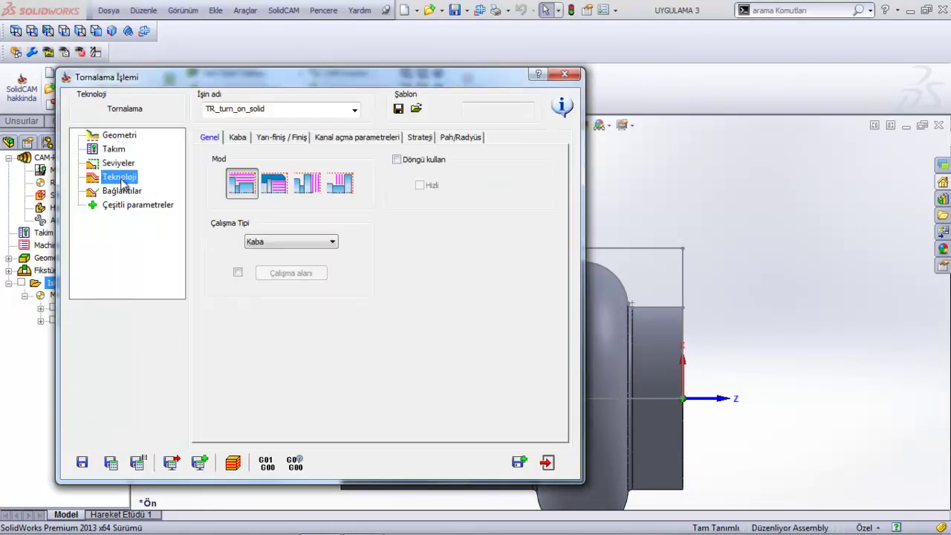
left_click(286, 241)
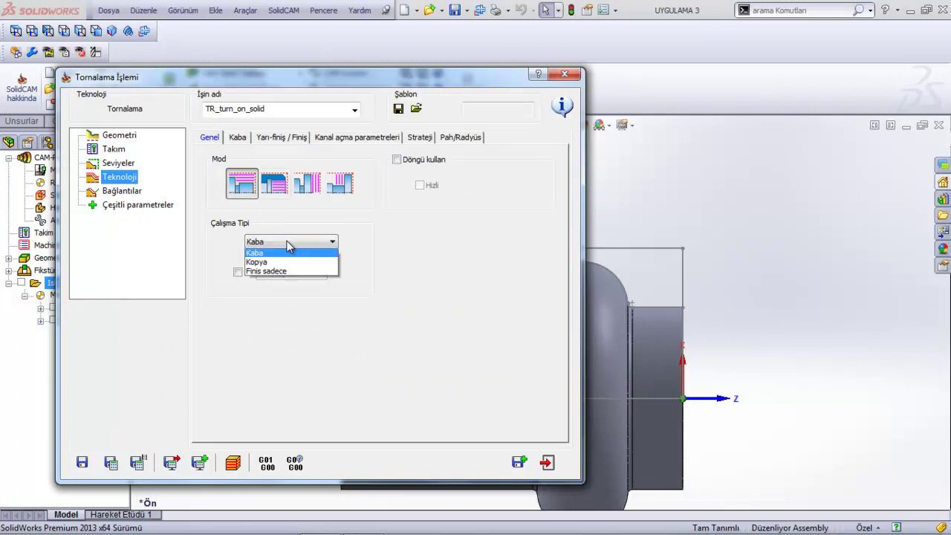
left_click(271, 274)
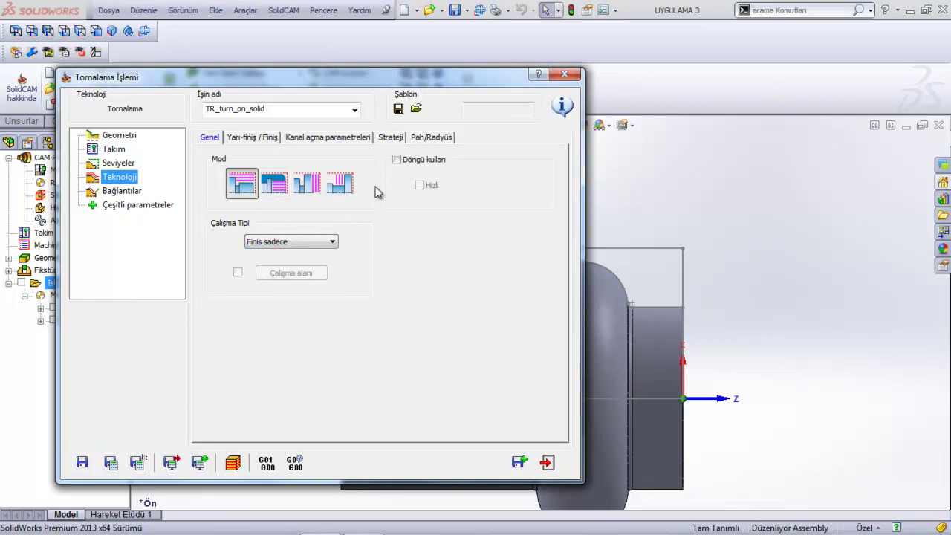
- Choose ISO_Torna_Metodu as the finish method applied to Bütün geometri
left_click(256, 139)
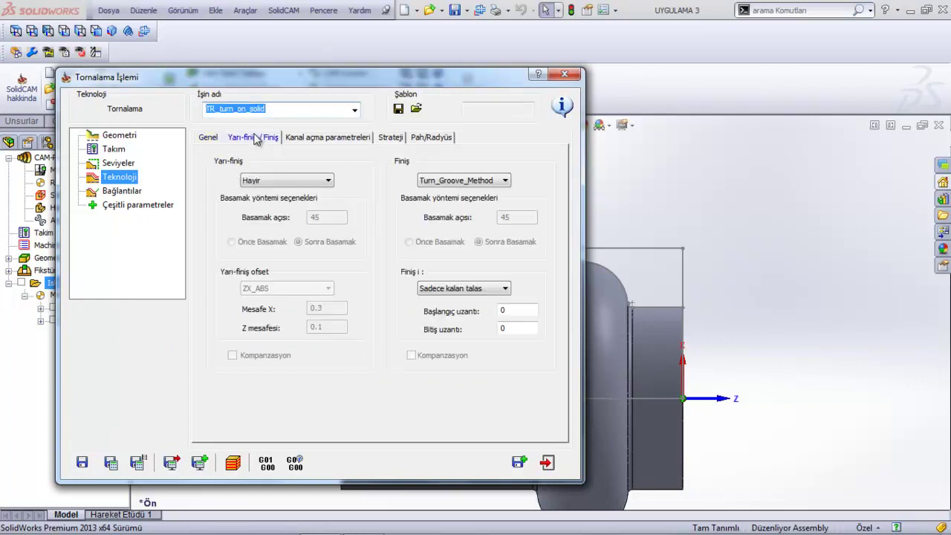
left_click(465, 180)
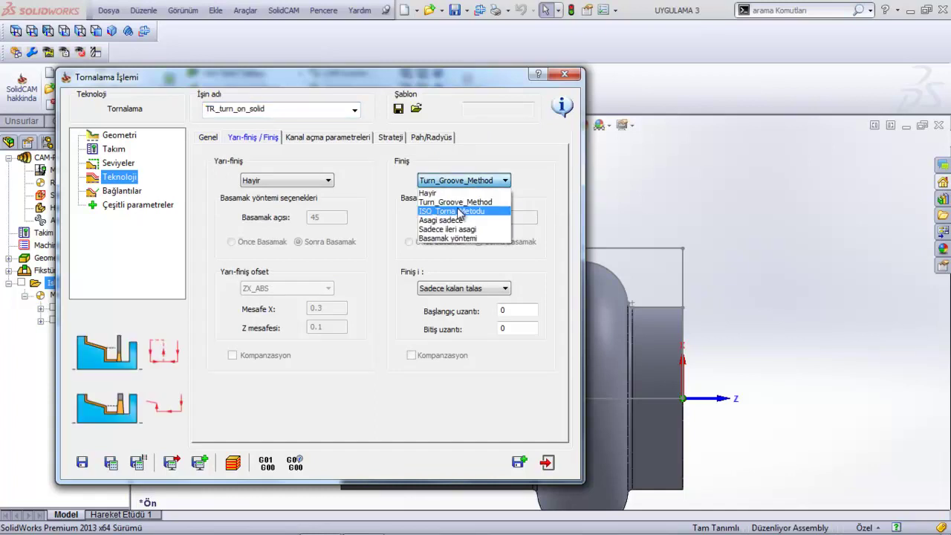
left_click(463, 212)
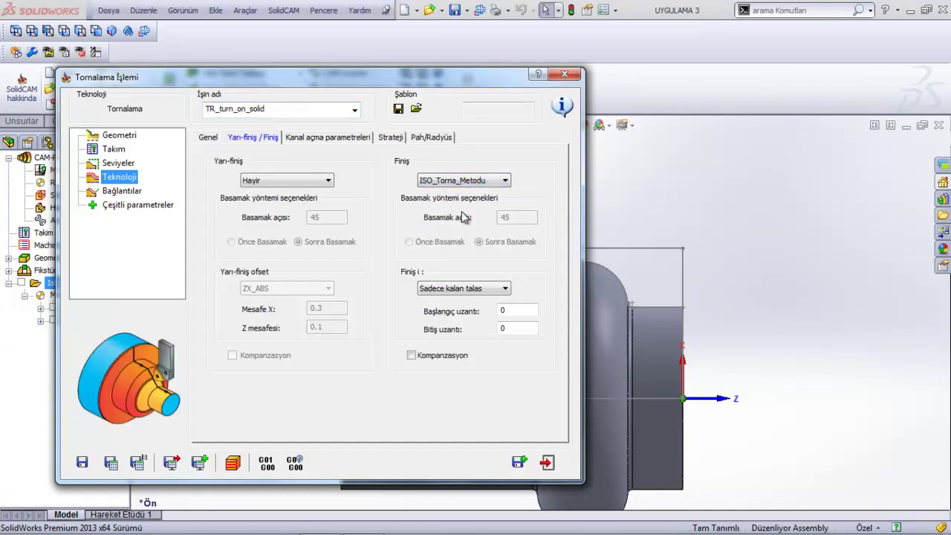
left_click(475, 288)
left_click(455, 315)
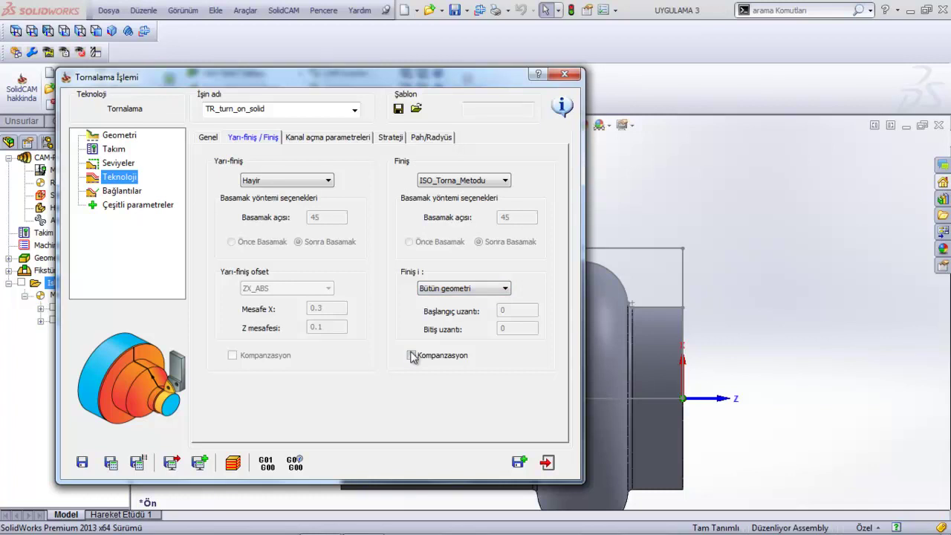
- Review the grooving, strategy, chamfer and approach tabs, then save and calculate
left_click(321, 140)
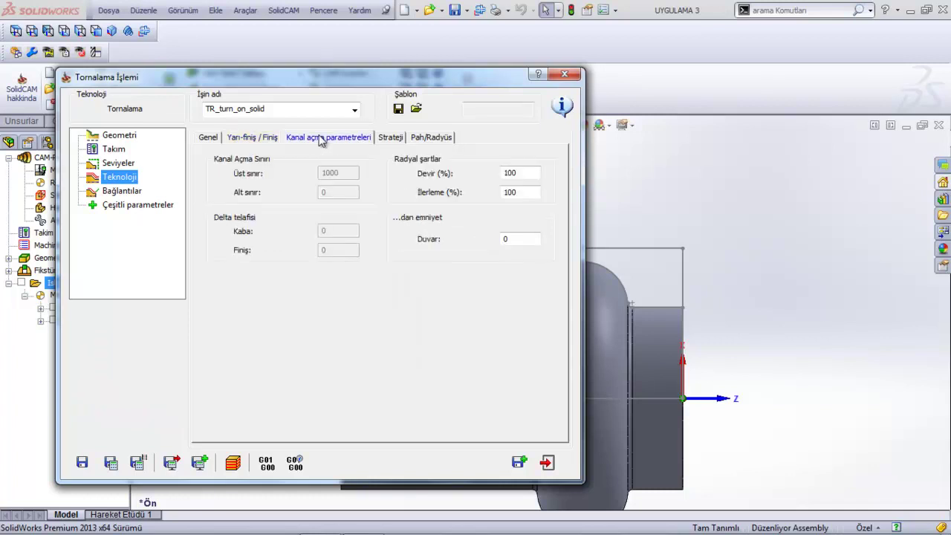
left_click(393, 141)
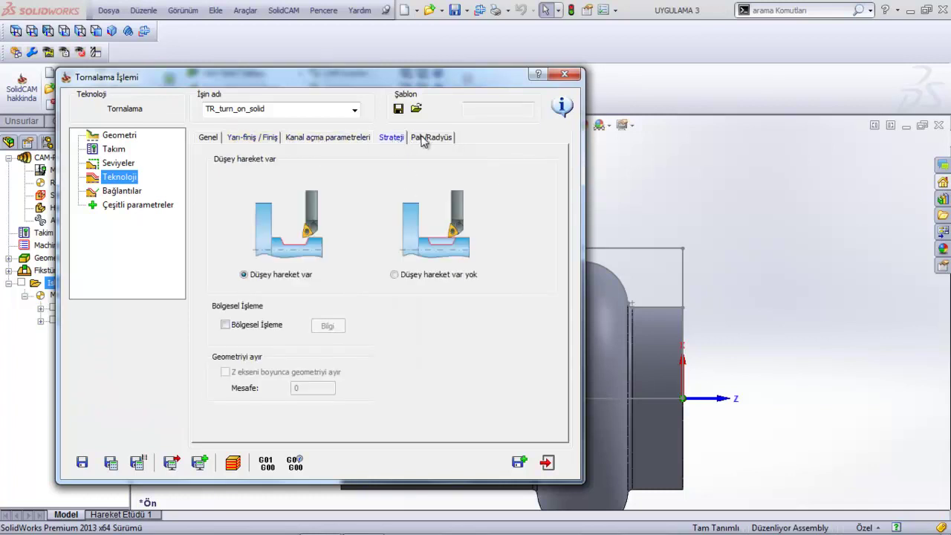
left_click(425, 140)
left_click(137, 191)
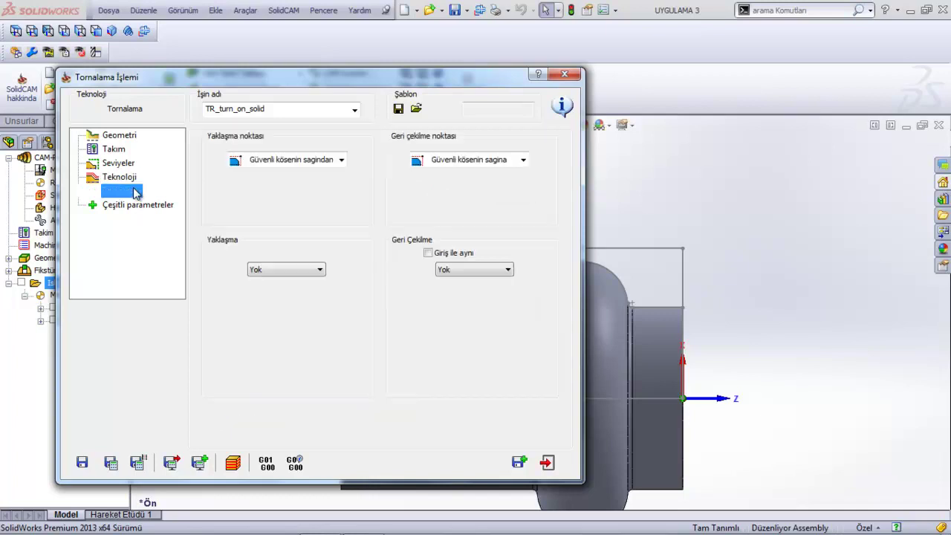
left_click(111, 462)
left_click(232, 462)
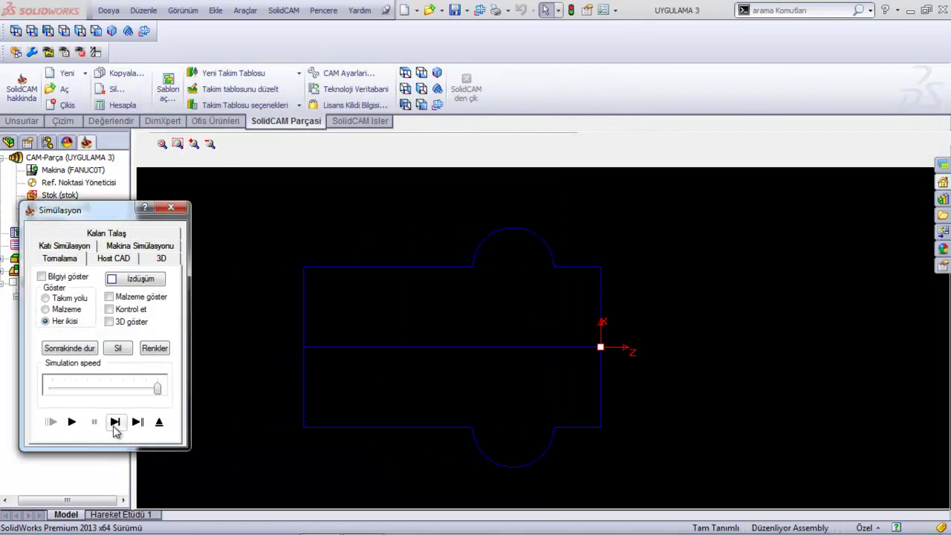
left_click(116, 421)
left_click(115, 422)
left_click(115, 422)
left_click(115, 422)
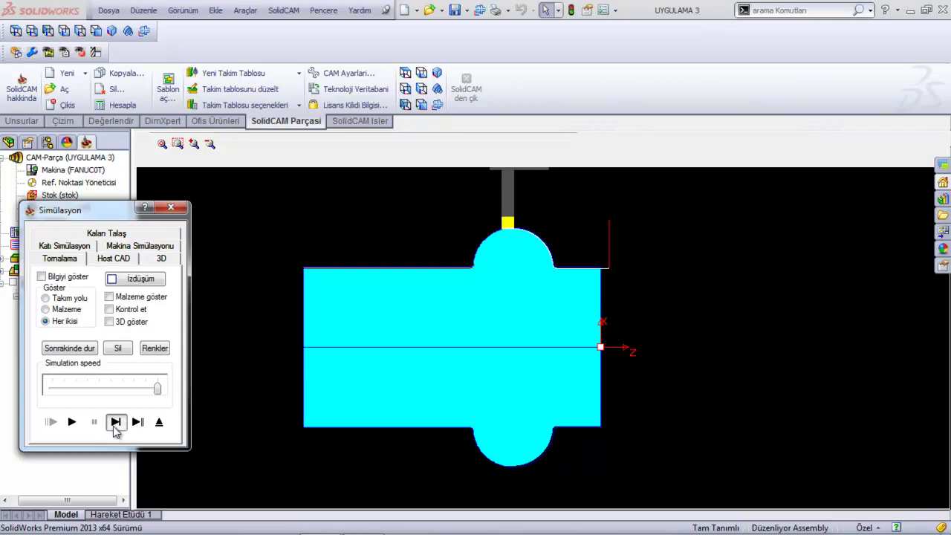
left_click(115, 422)
left_click(115, 422)
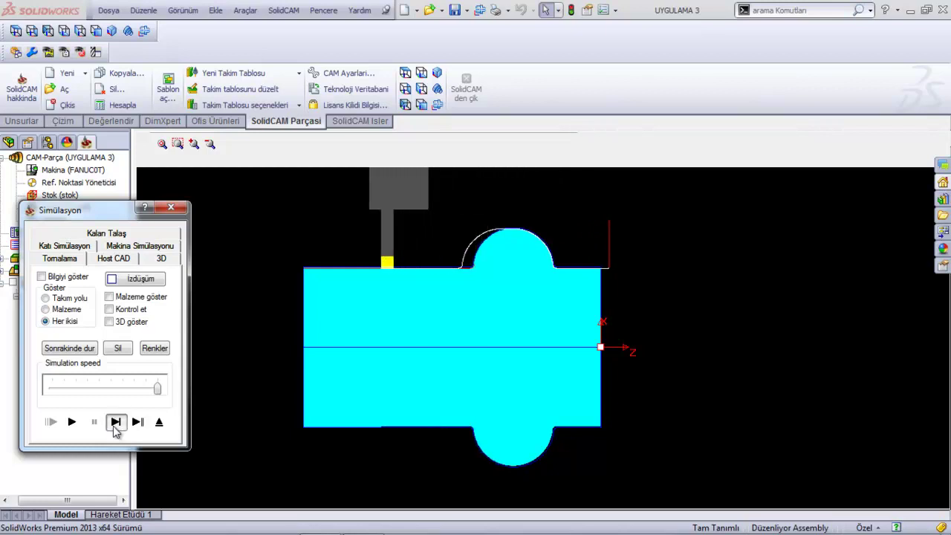
left_click(115, 429)
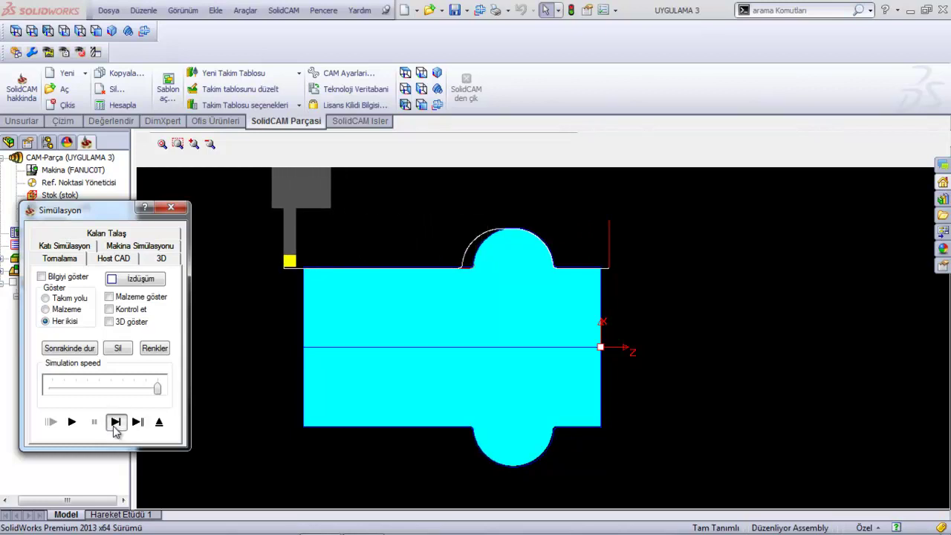
left_click(114, 428)
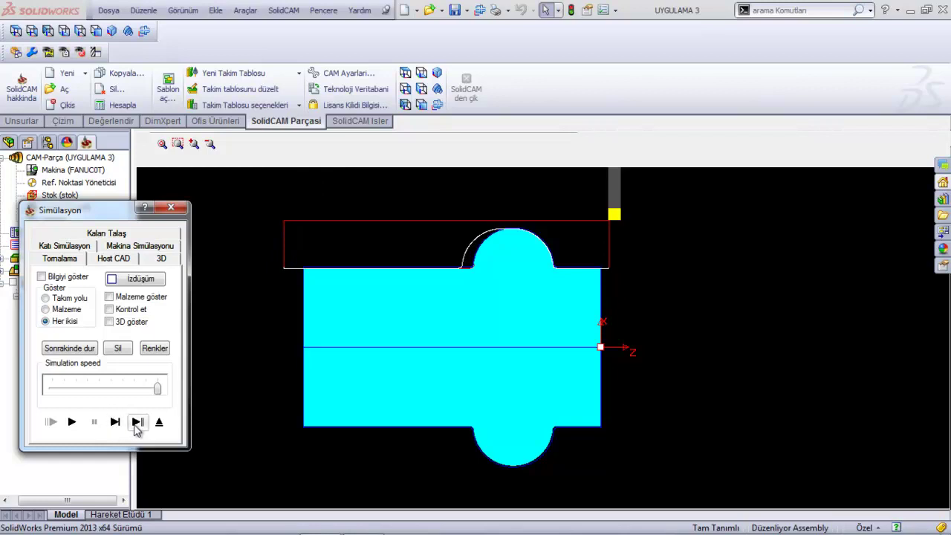
left_click(158, 428)
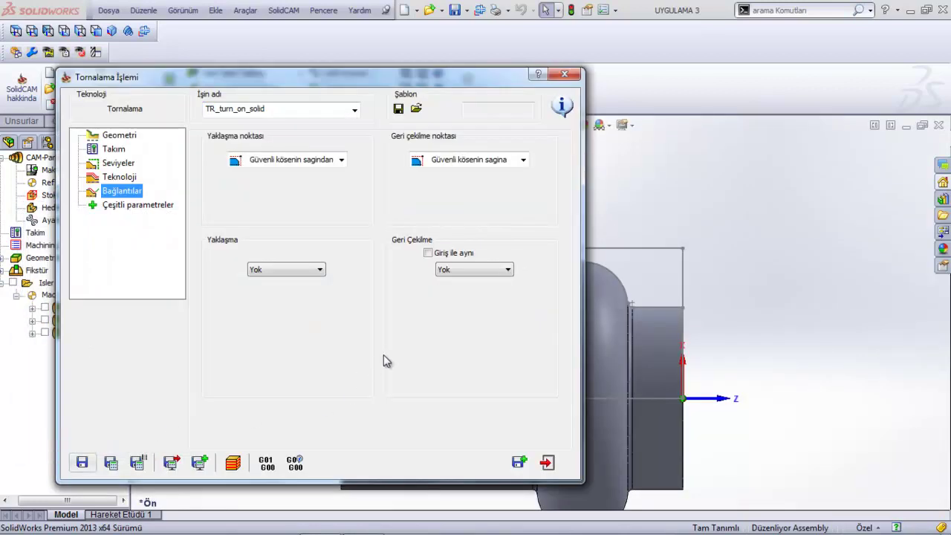
- Reopen tool 4's mounting settings and enlarge the tool preview window
left_click_drag(472, 85, 392, 92)
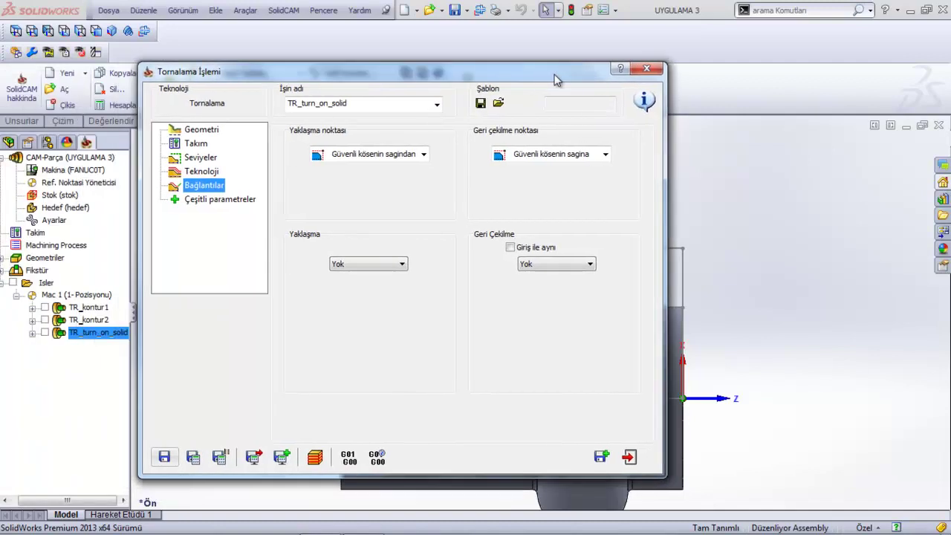
left_click_drag(391, 88, 573, 78)
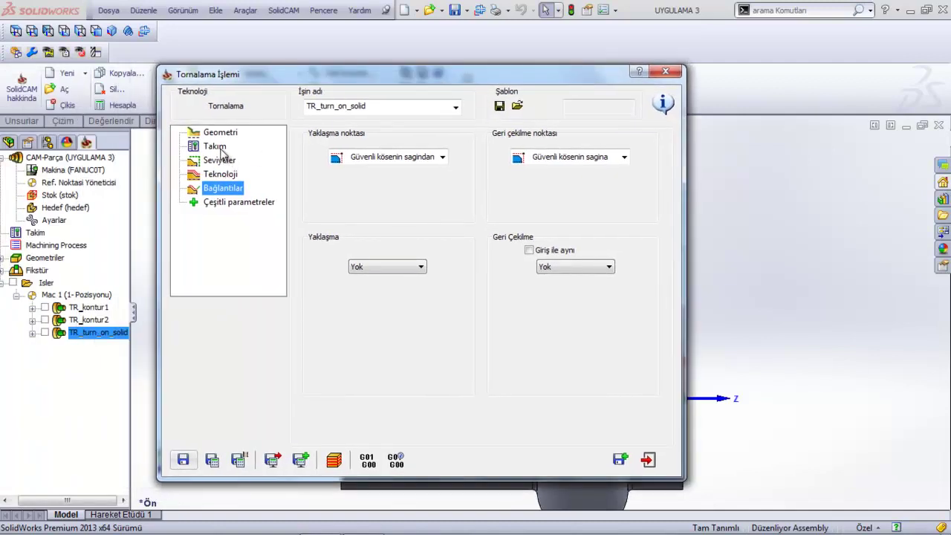
left_click(215, 147)
left_click(392, 372)
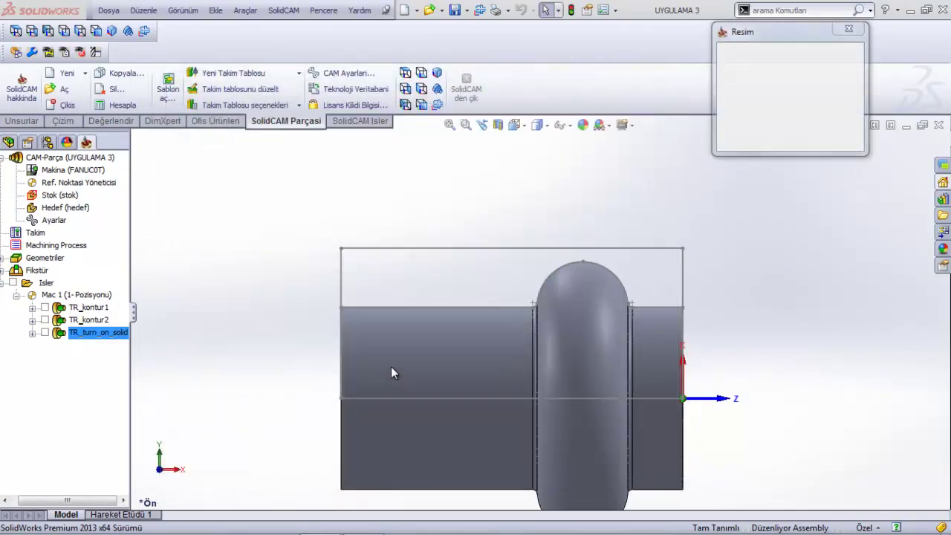
left_click(571, 157)
left_click_drag(697, 65, 566, 57)
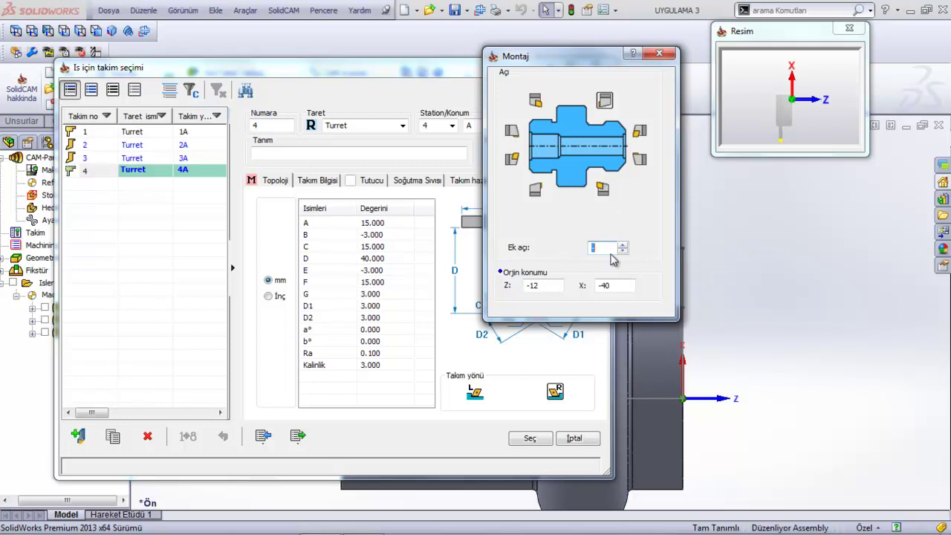
type("30")
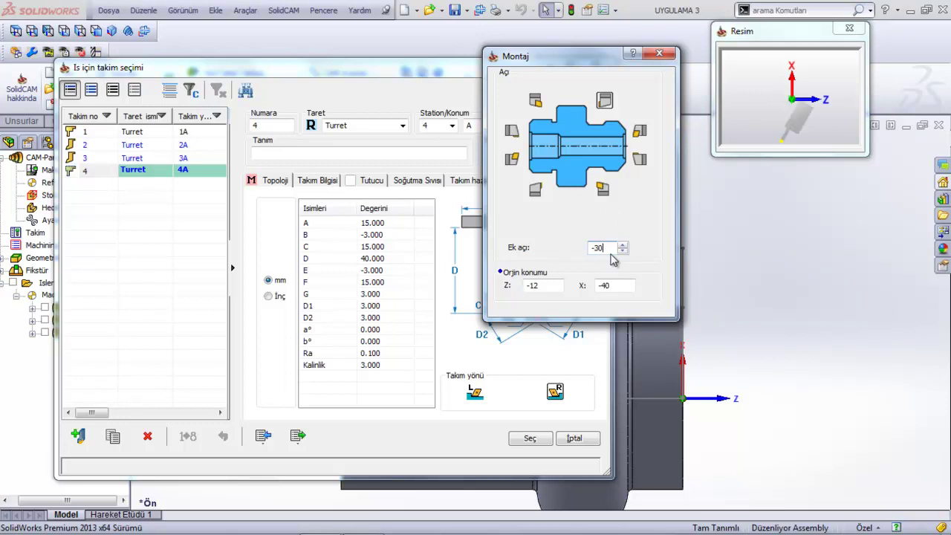
mouse_move(799, 110)
left_mouse_down()
mouse_move(792, 96)
mouse_move(794, 156)
left_mouse_up()
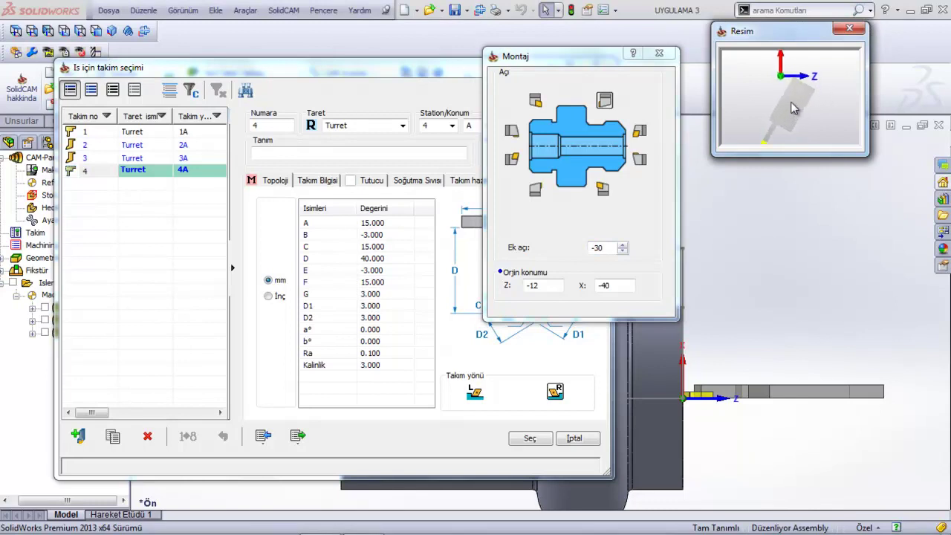
left_click_drag(793, 156, 793, 265)
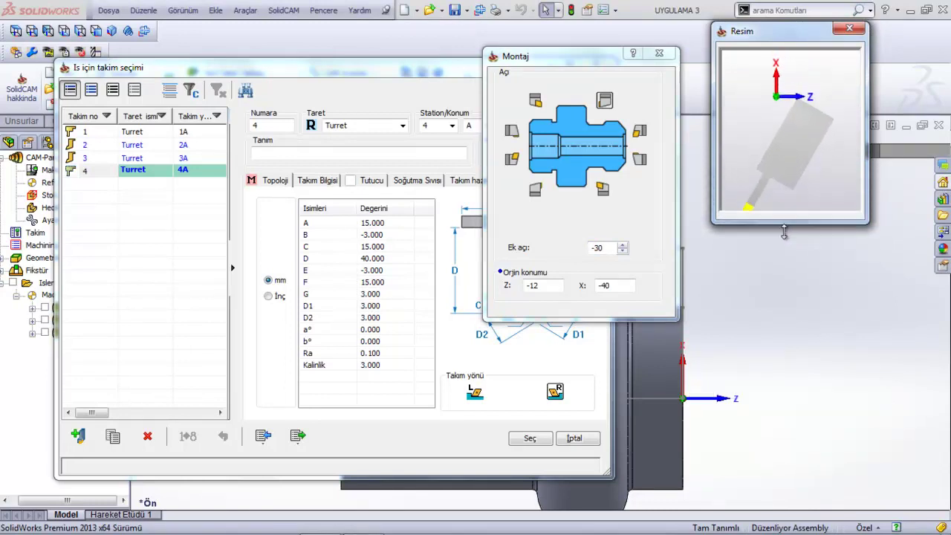
left_click_drag(864, 163, 941, 163)
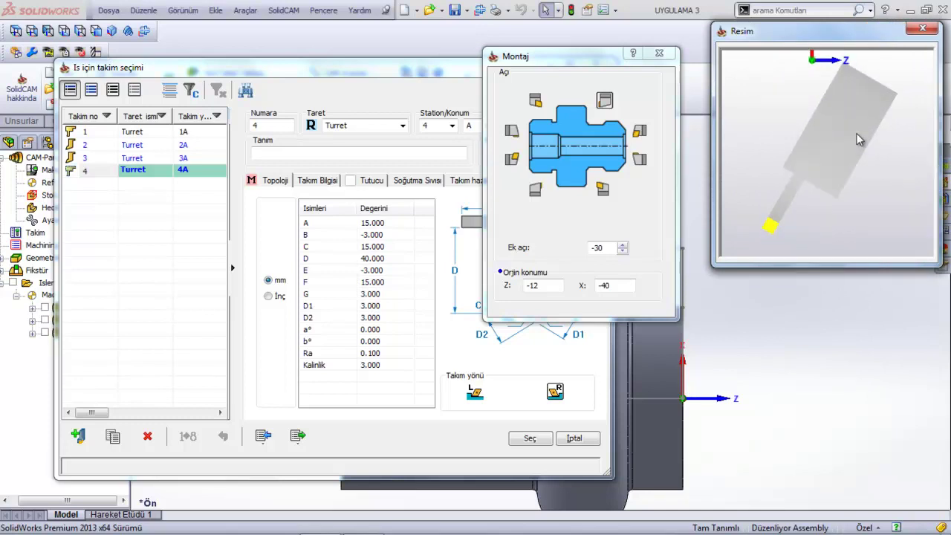
- Set tool 4's Ek açı (extra mounting angle) to -20 and accept the tool
left_click(622, 244)
left_click(623, 245)
left_click(623, 245)
left_click(622, 244)
left_click(623, 245)
left_click(622, 245)
left_click(622, 251)
left_click(622, 251)
left_click(623, 245)
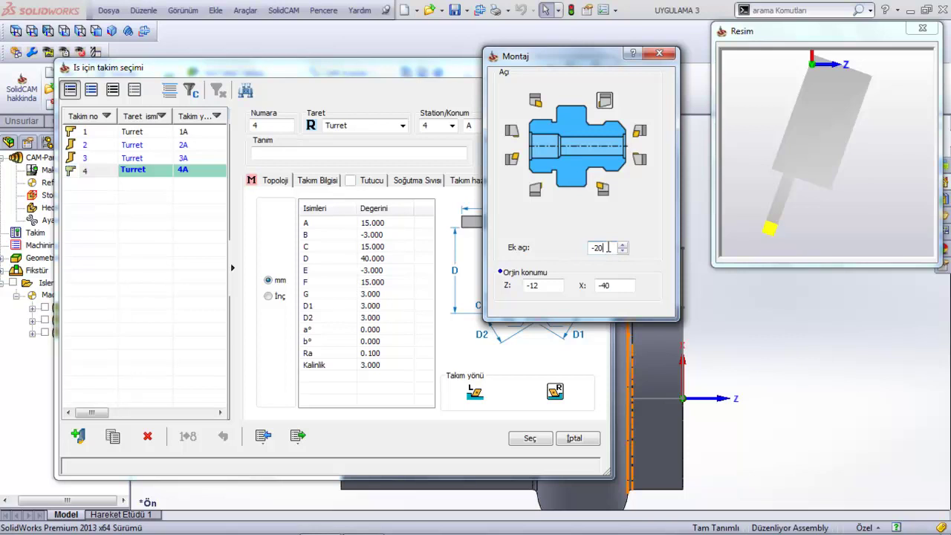
left_click(530, 439)
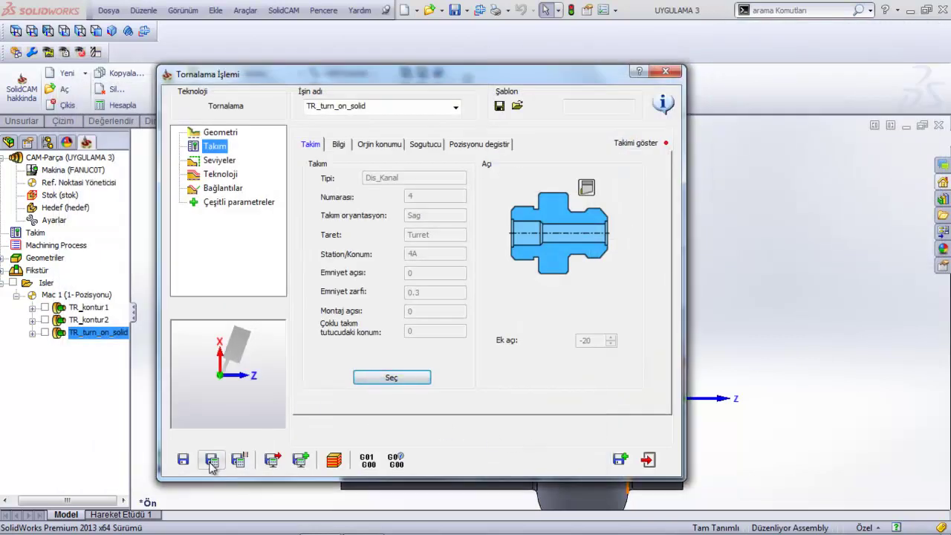
- Start the TR_turn_on_solid simulation and single-step the tilted tool down to the shoulder
left_click(212, 460)
left_click(333, 460)
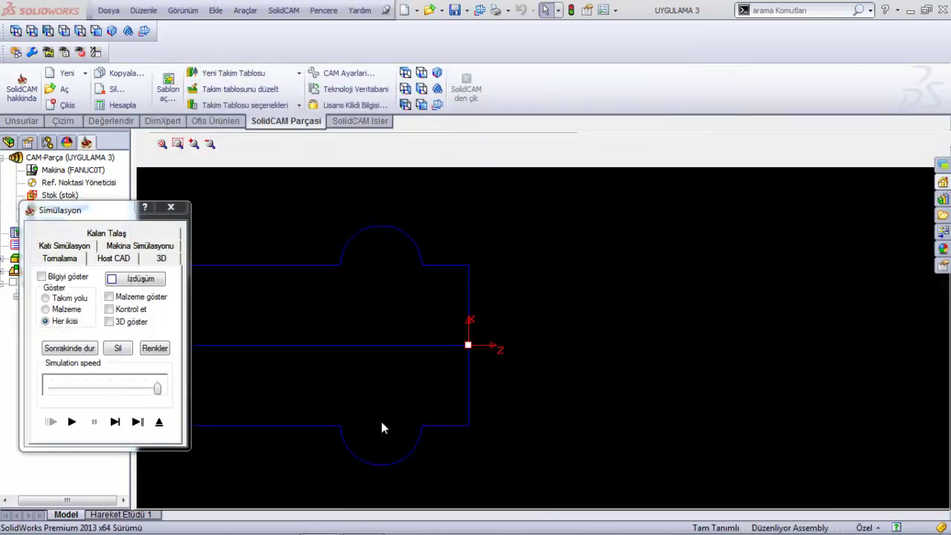
left_click(115, 421)
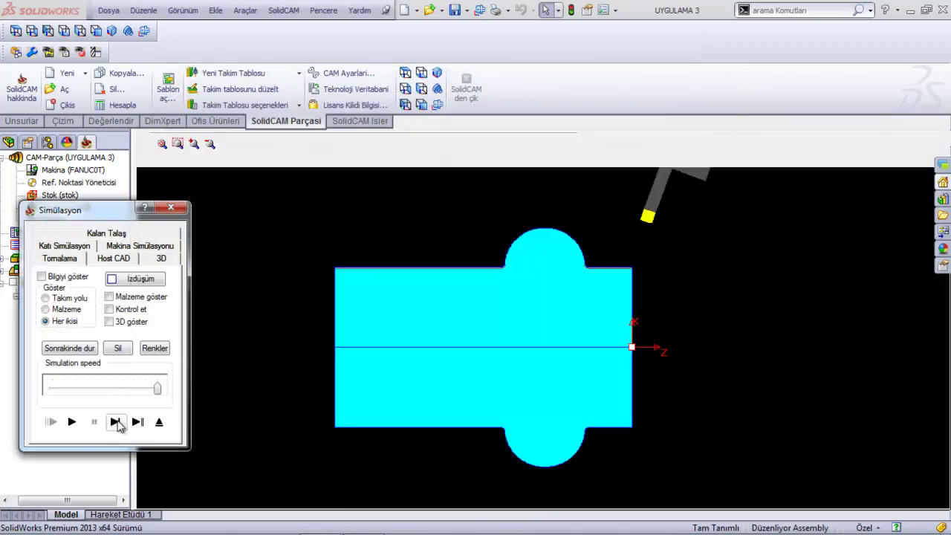
left_click(115, 421)
left_click(115, 421)
left_click(116, 421)
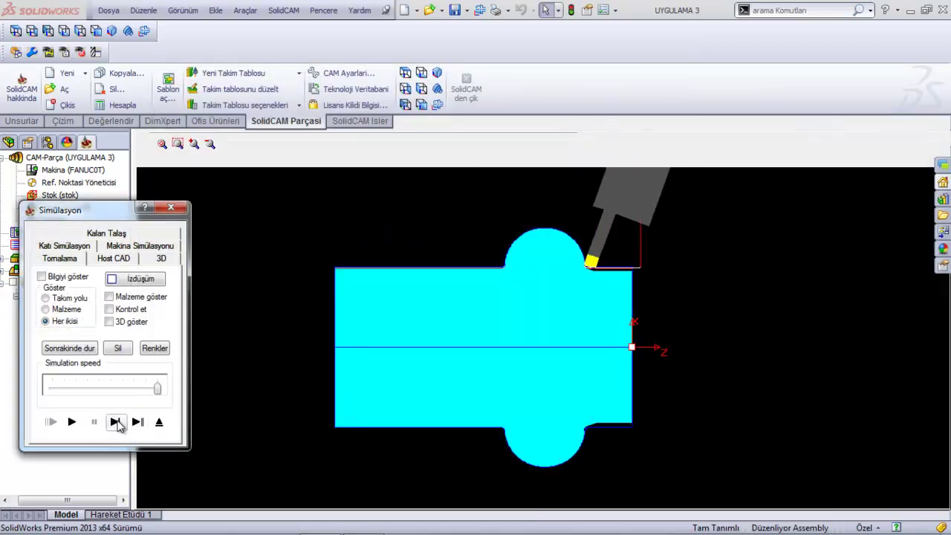
- Step the tilted tool over the round bump's arc to the end of the finish pass
left_click(116, 421)
left_click(115, 421)
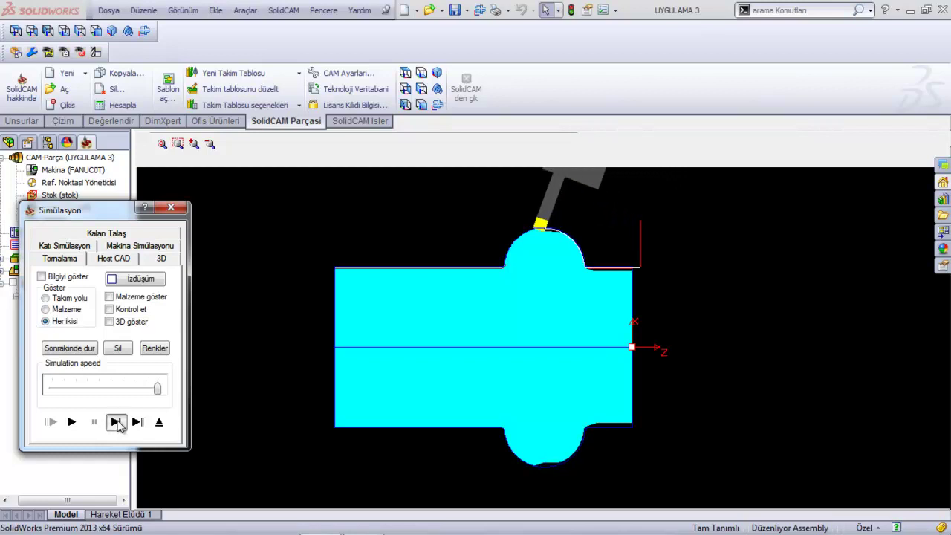
left_click(115, 421)
left_click(115, 421)
left_click(115, 421)
left_click(115, 421)
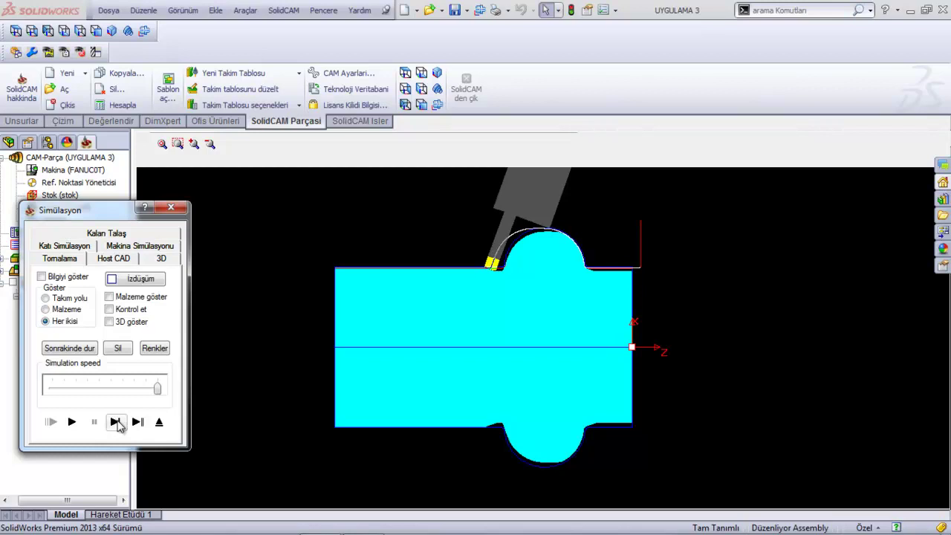
left_click(115, 421)
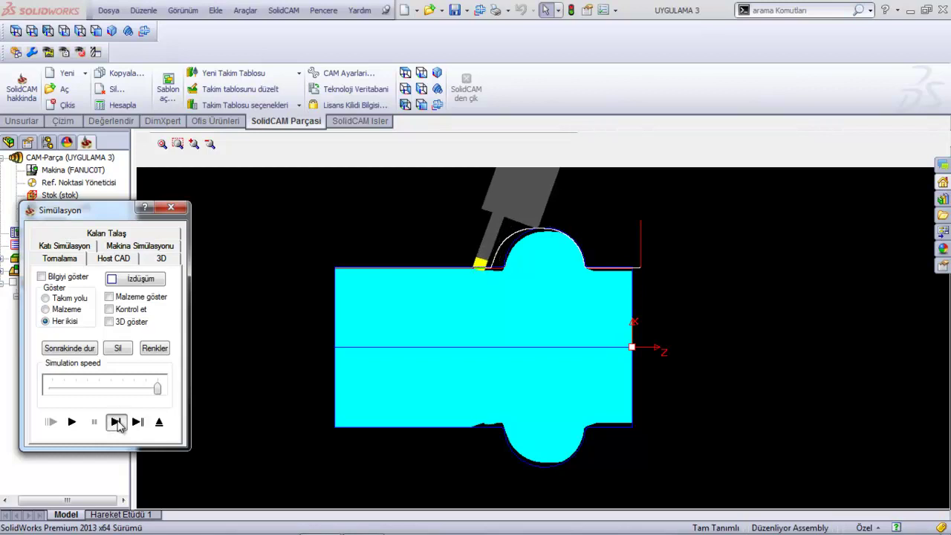
left_click(115, 421)
left_click(115, 421)
left_click(115, 421)
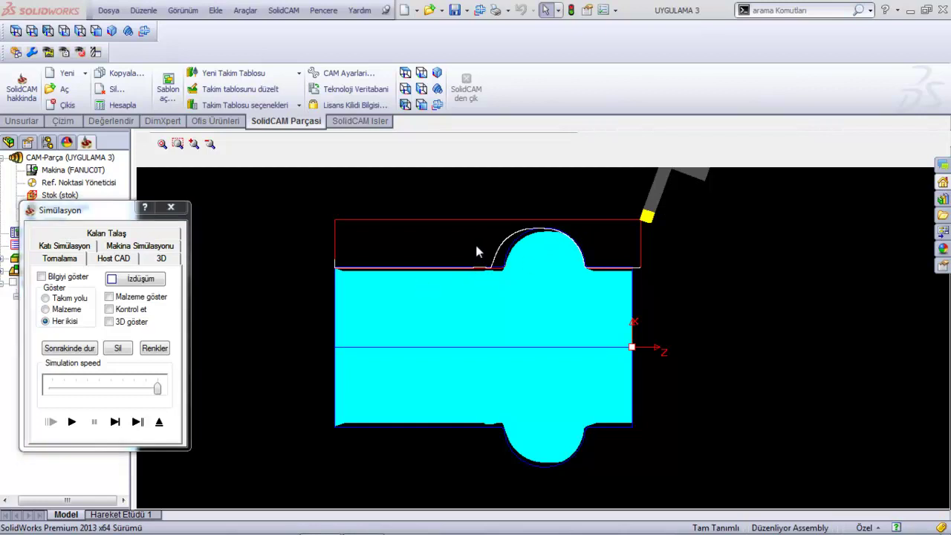
- Zoom in to inspect the pass, then exit back to the Tornalama İşlemi dialog
scroll(482, 267, "down", 2)
scroll(567, 255, "up", 1)
scroll(586, 246, "down", 1)
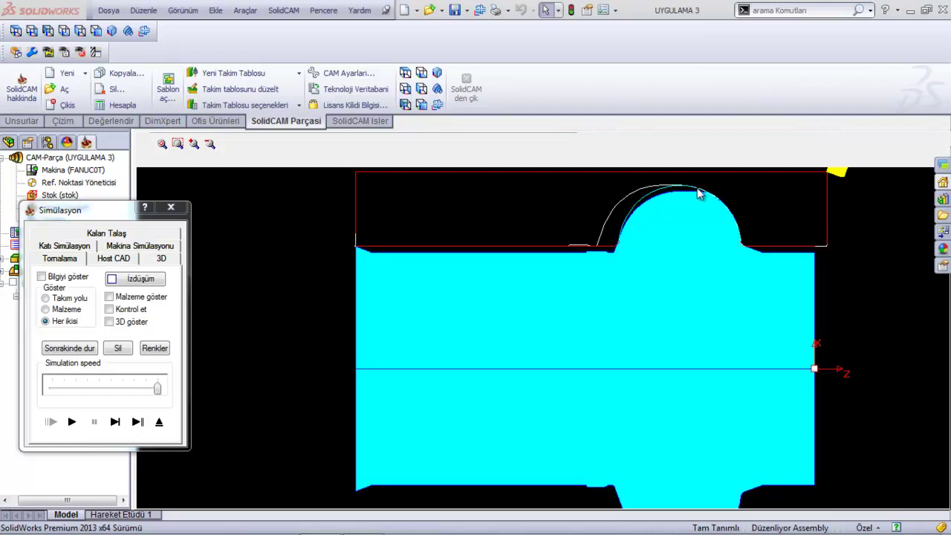
scroll(673, 232, "up", 1)
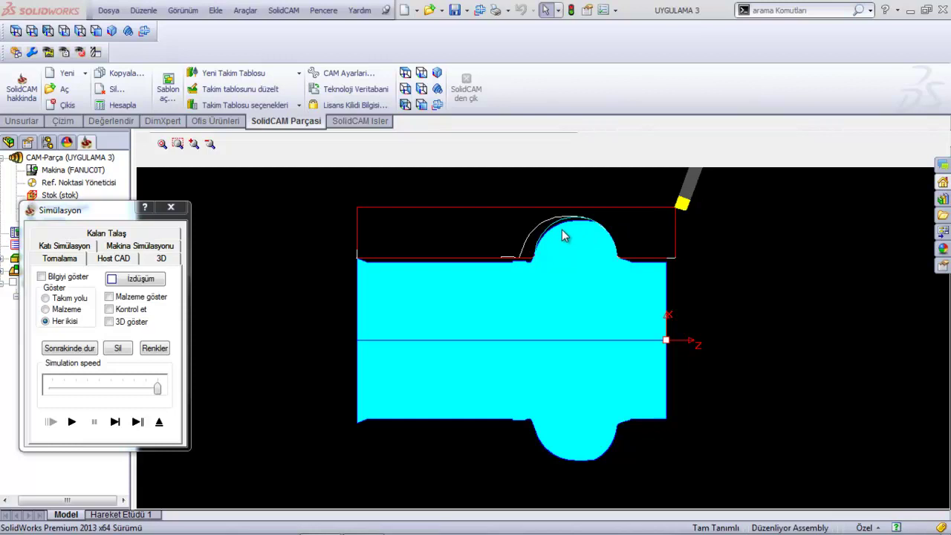
left_click(158, 421)
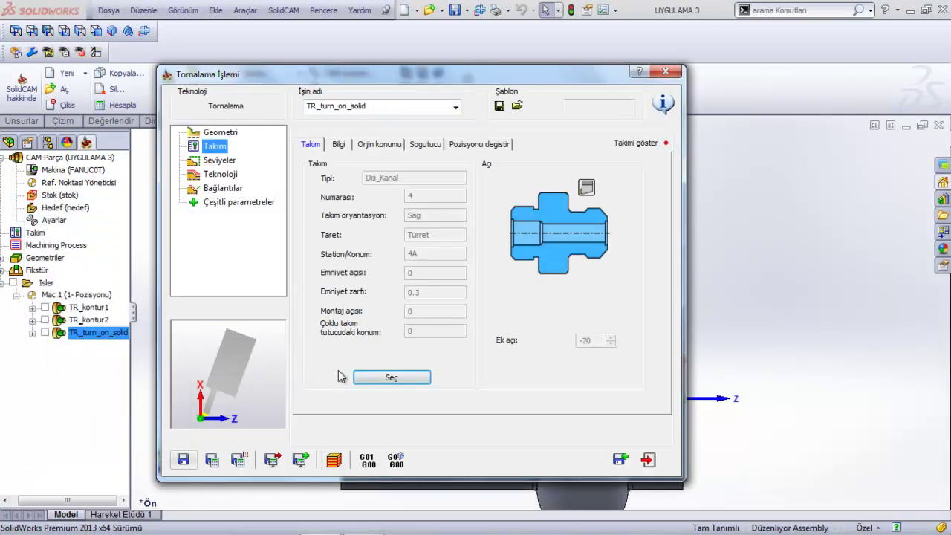
- Reset tool 4's Ek açı to 0, accept the tool, and recalculate into the simulation
left_click(392, 377)
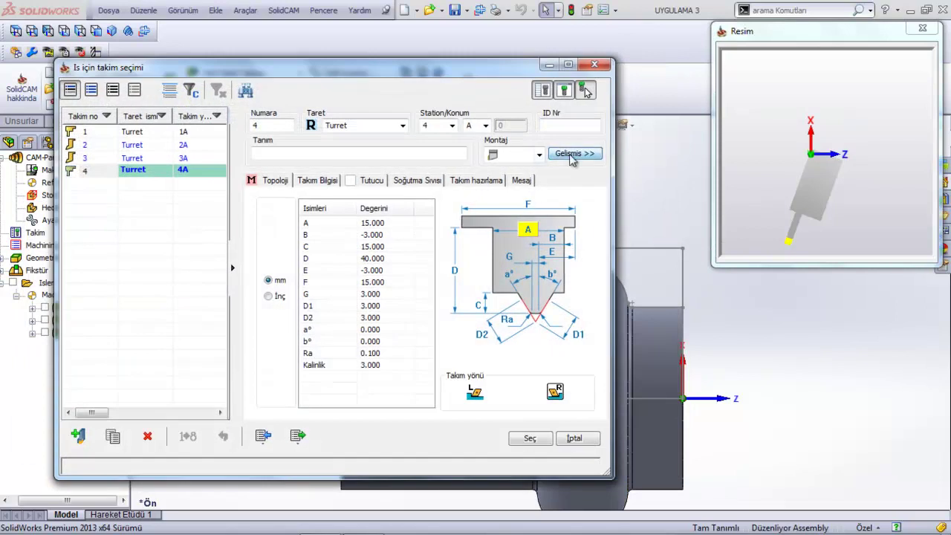
left_click(574, 153)
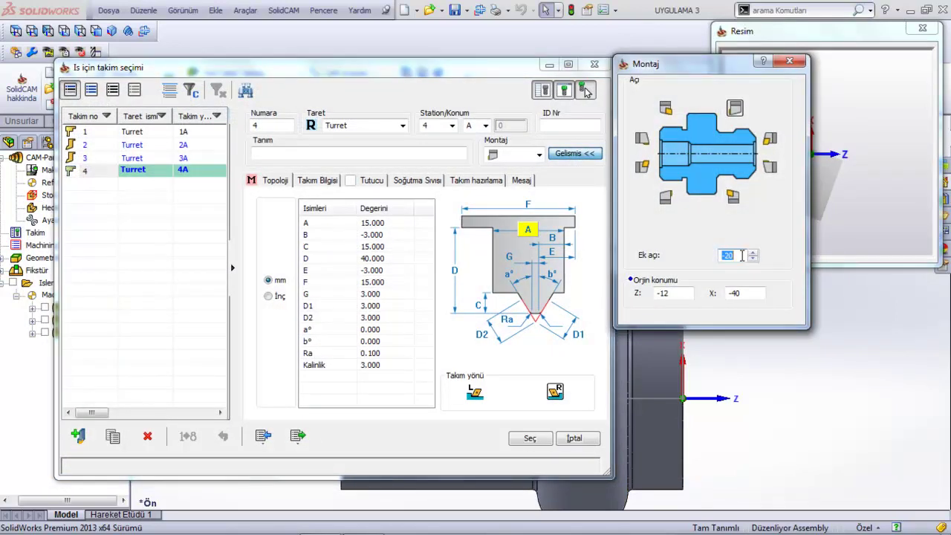
type("0")
left_click(561, 157)
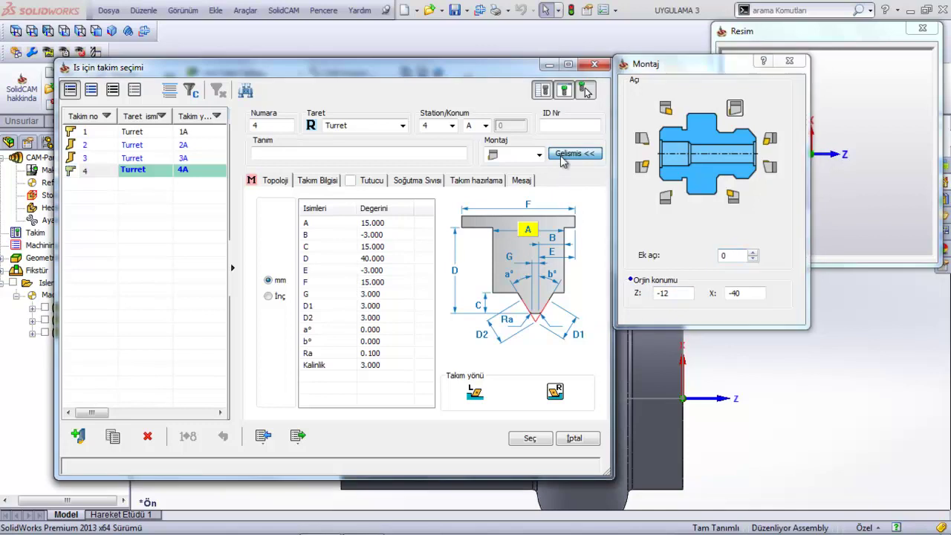
left_click(562, 158)
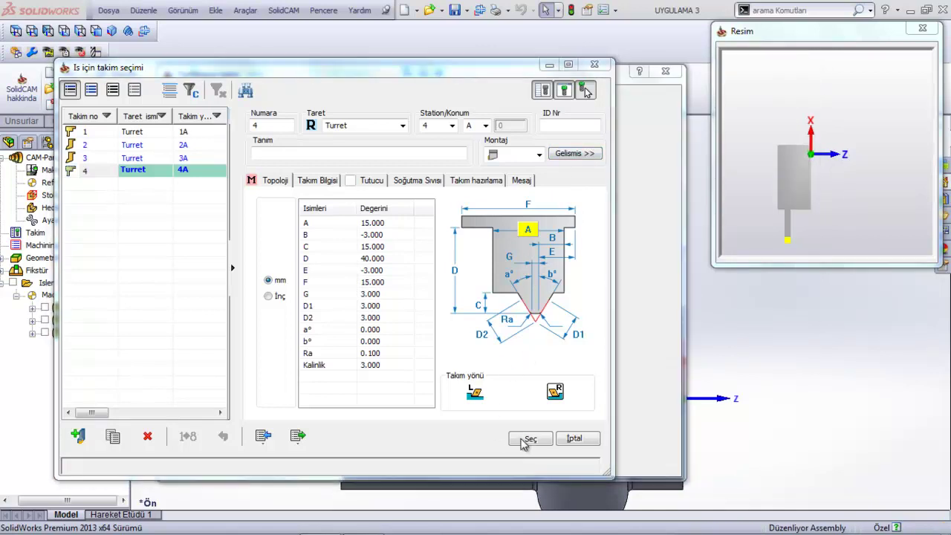
left_click(526, 438)
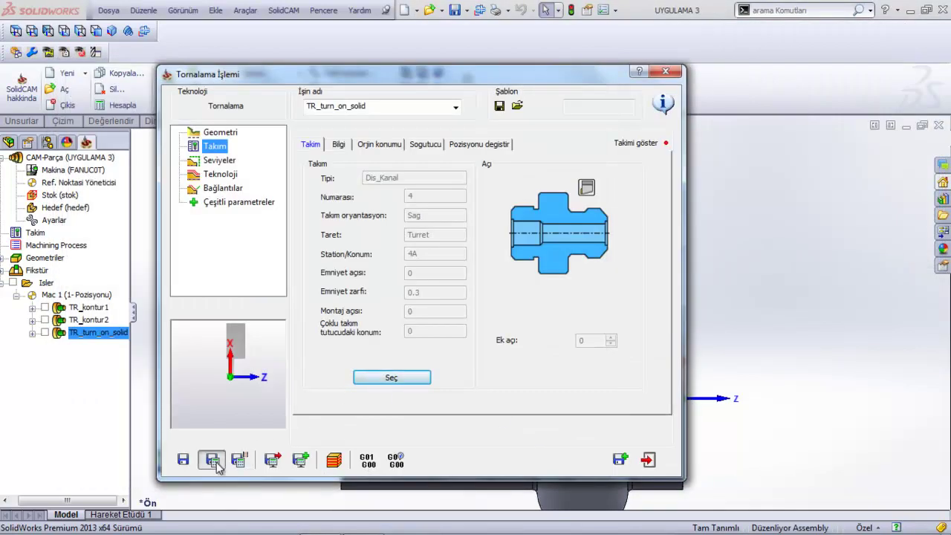
left_click(333, 460)
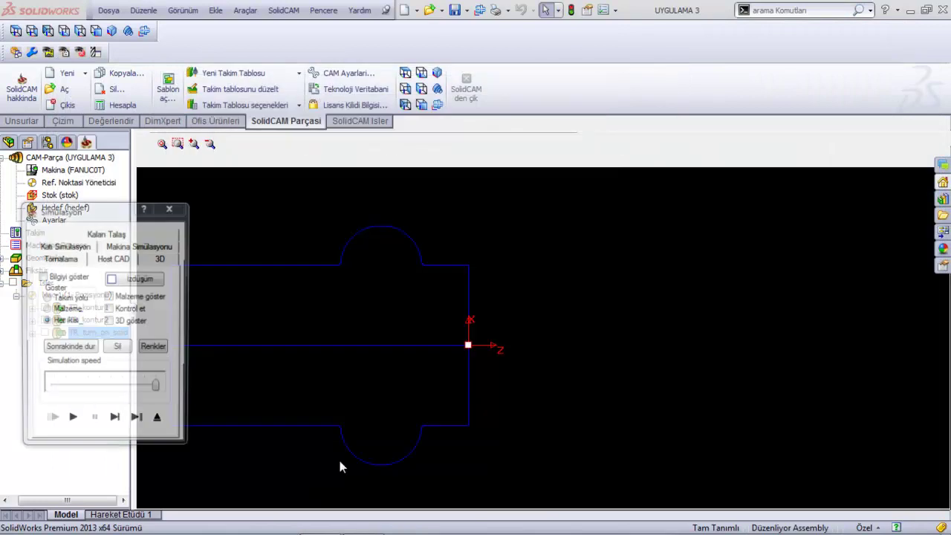
- Play the TR_turn_on_solid simulation with the upright tool, then exit to the operation settings
left_click(75, 425)
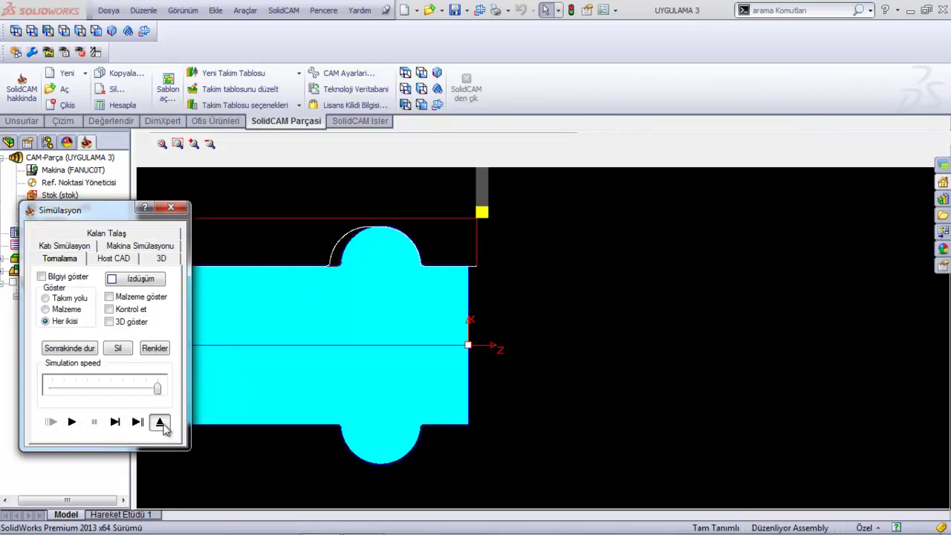
left_click(160, 424)
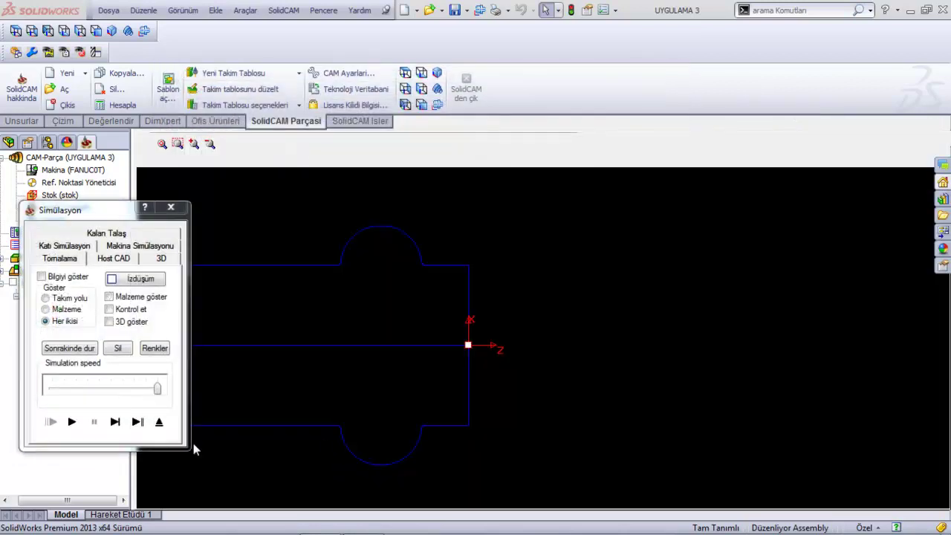
left_click(159, 421)
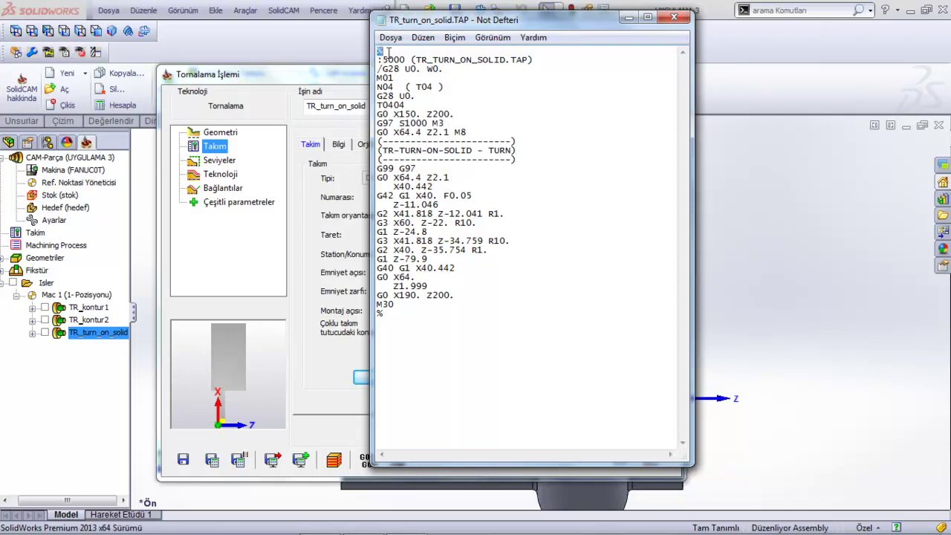
- Select and review the whole TR_turn_on_solid.TAP G-code listing, then close Notepad
left_click_drag(387, 52, 476, 307)
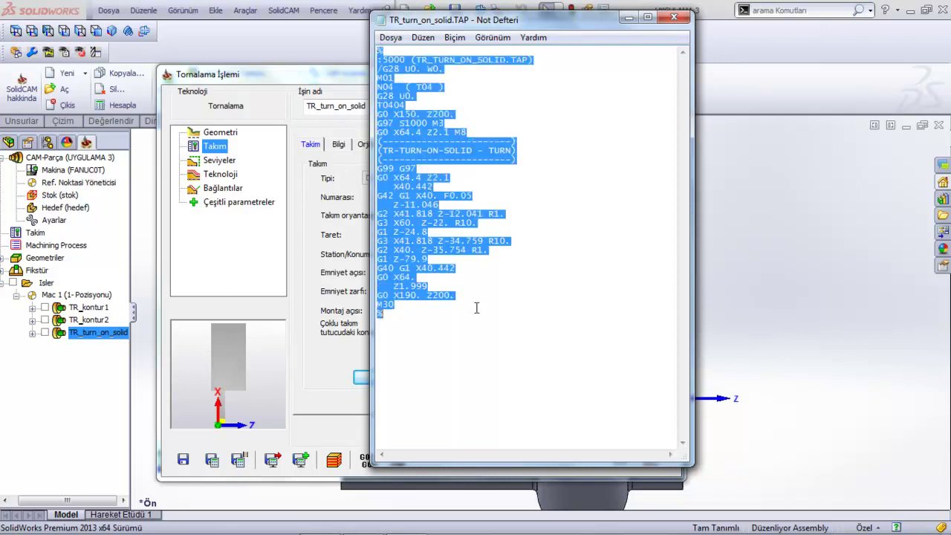
left_click(674, 19)
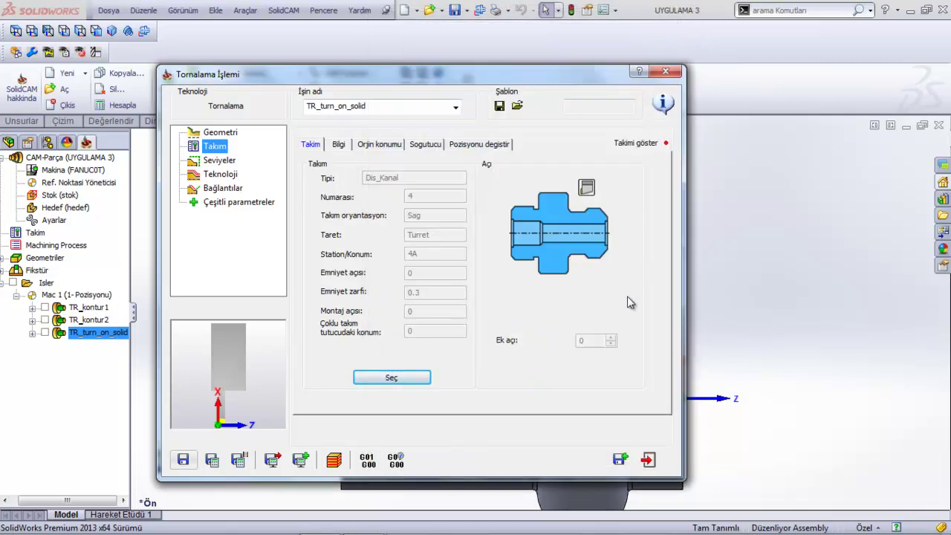
- Exit the TR_turn_on_solid turning operation dialog and zoom in on the revolved part
left_click(649, 461)
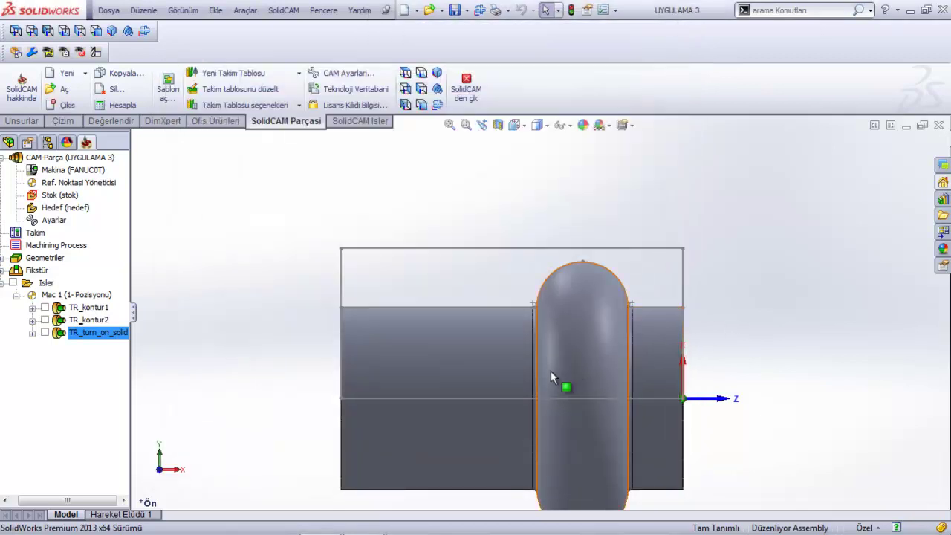
scroll(538, 404, "down", 2)
scroll(648, 371, "down", 1)
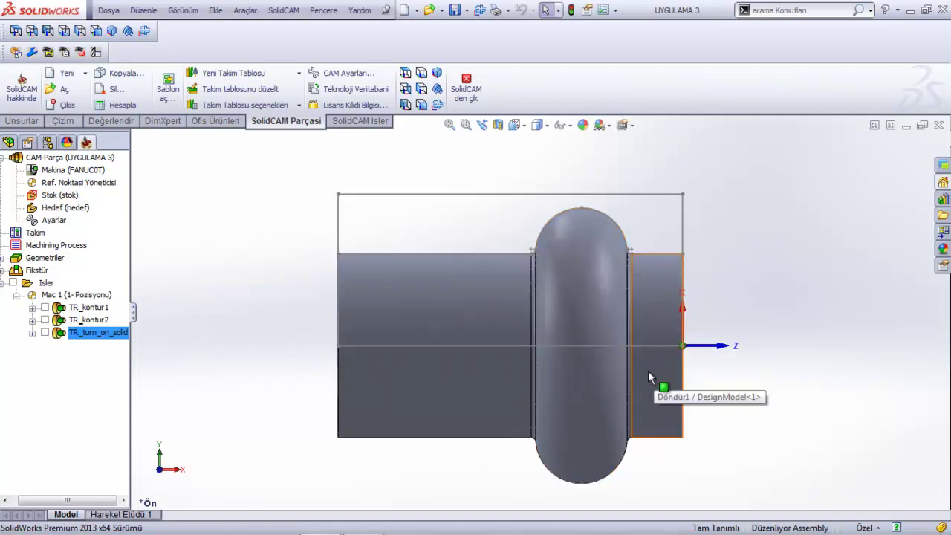